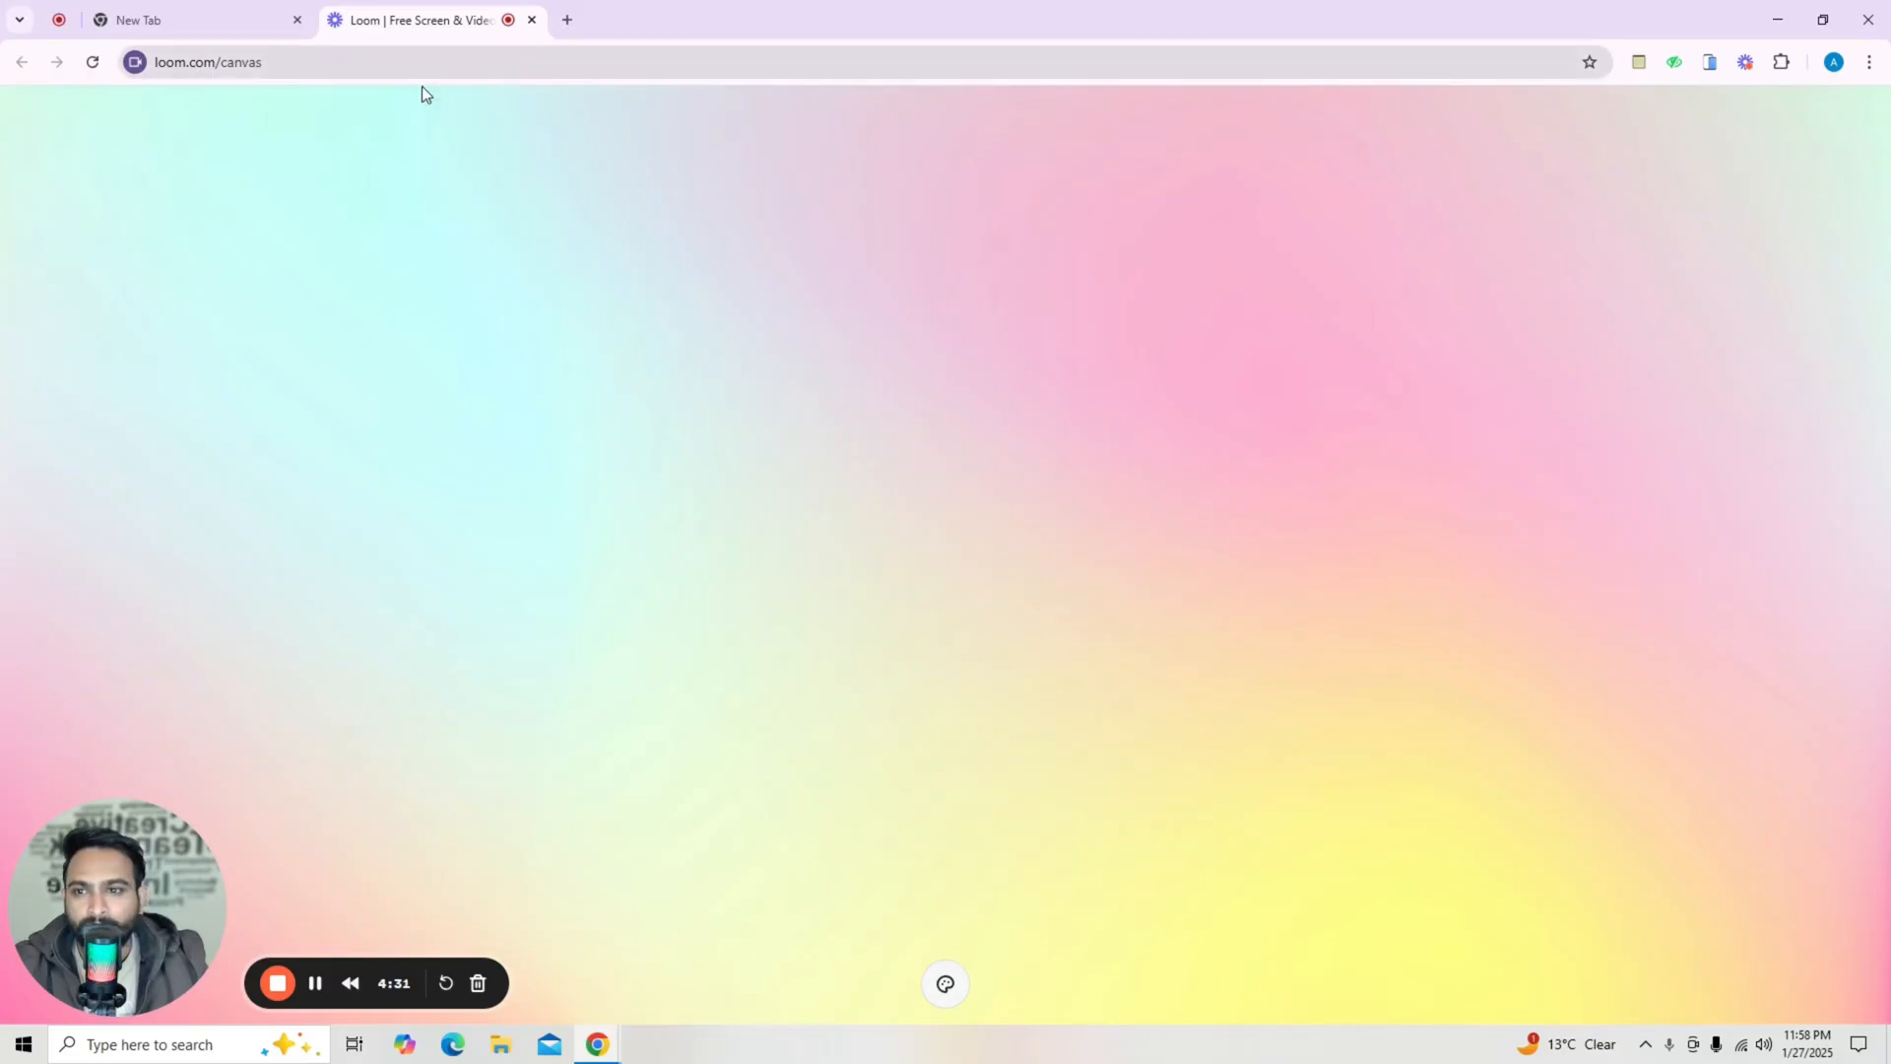
Open Canva in a new tab and start a new Doc design.
click(570, 24)
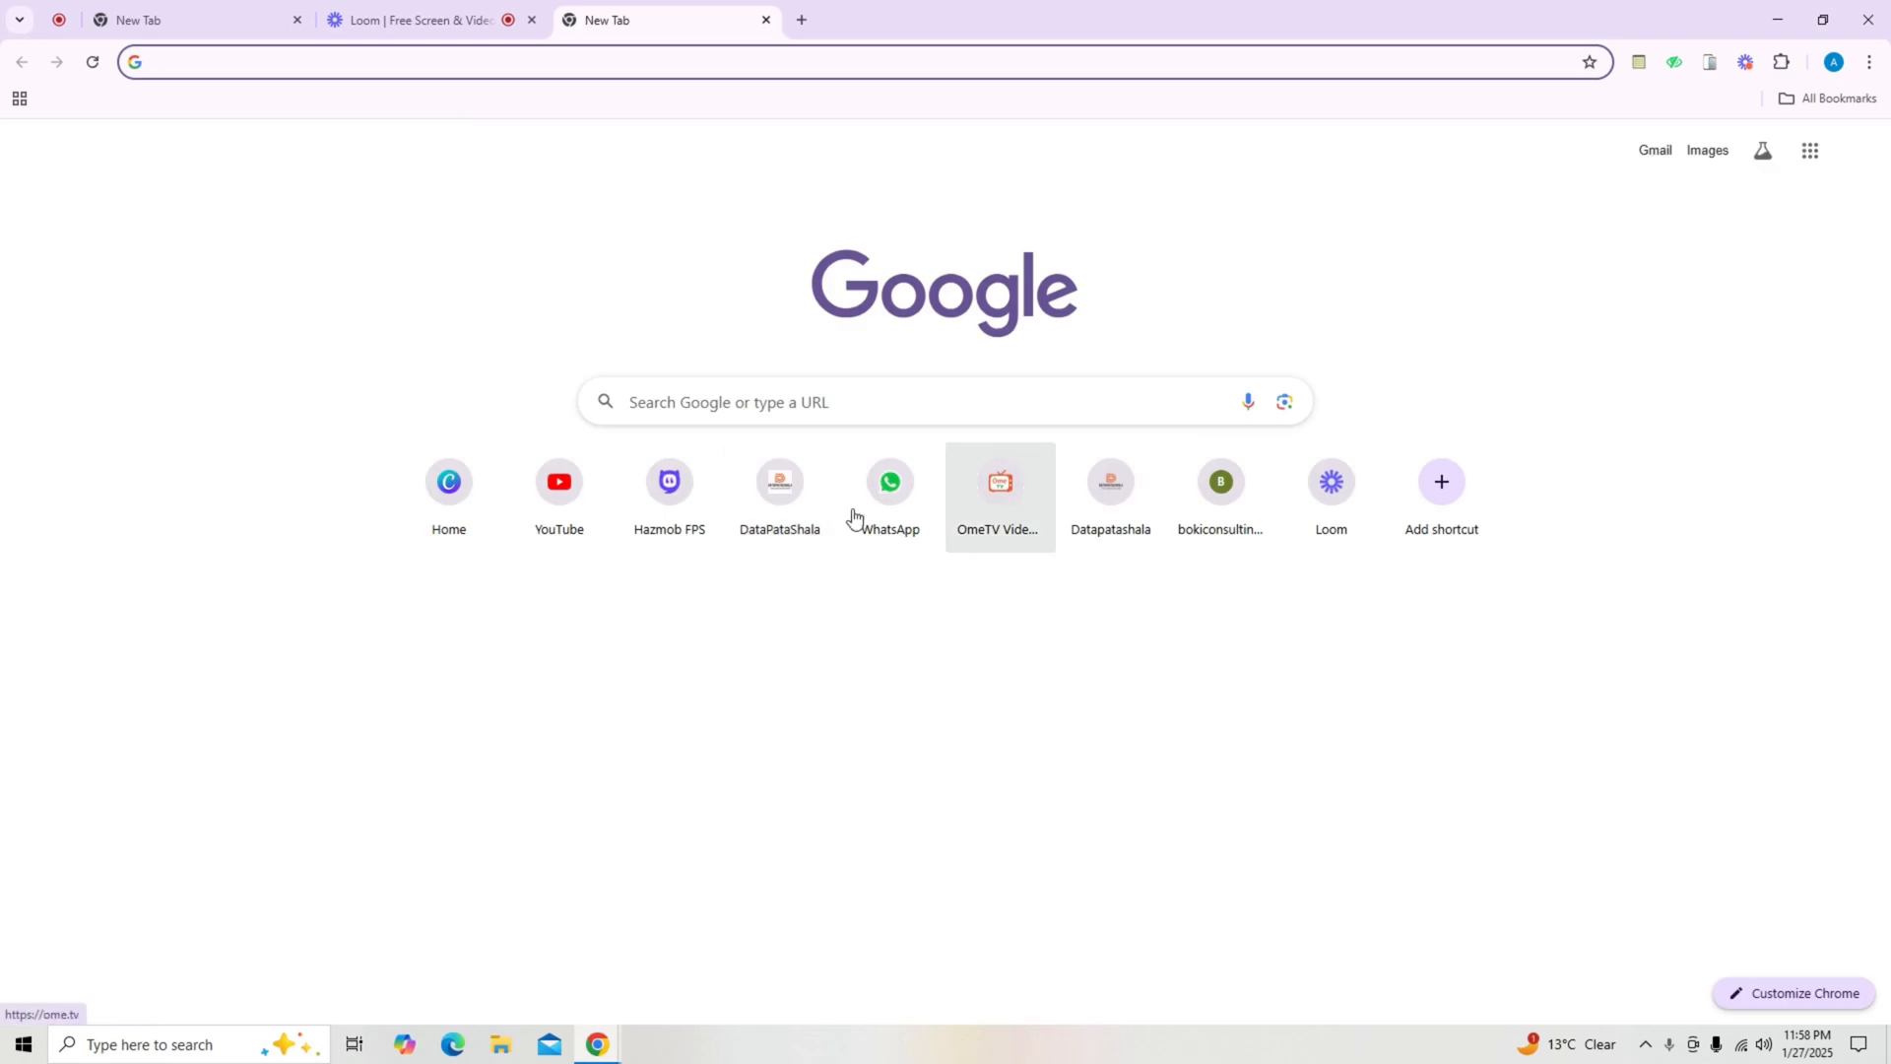
click(470, 520)
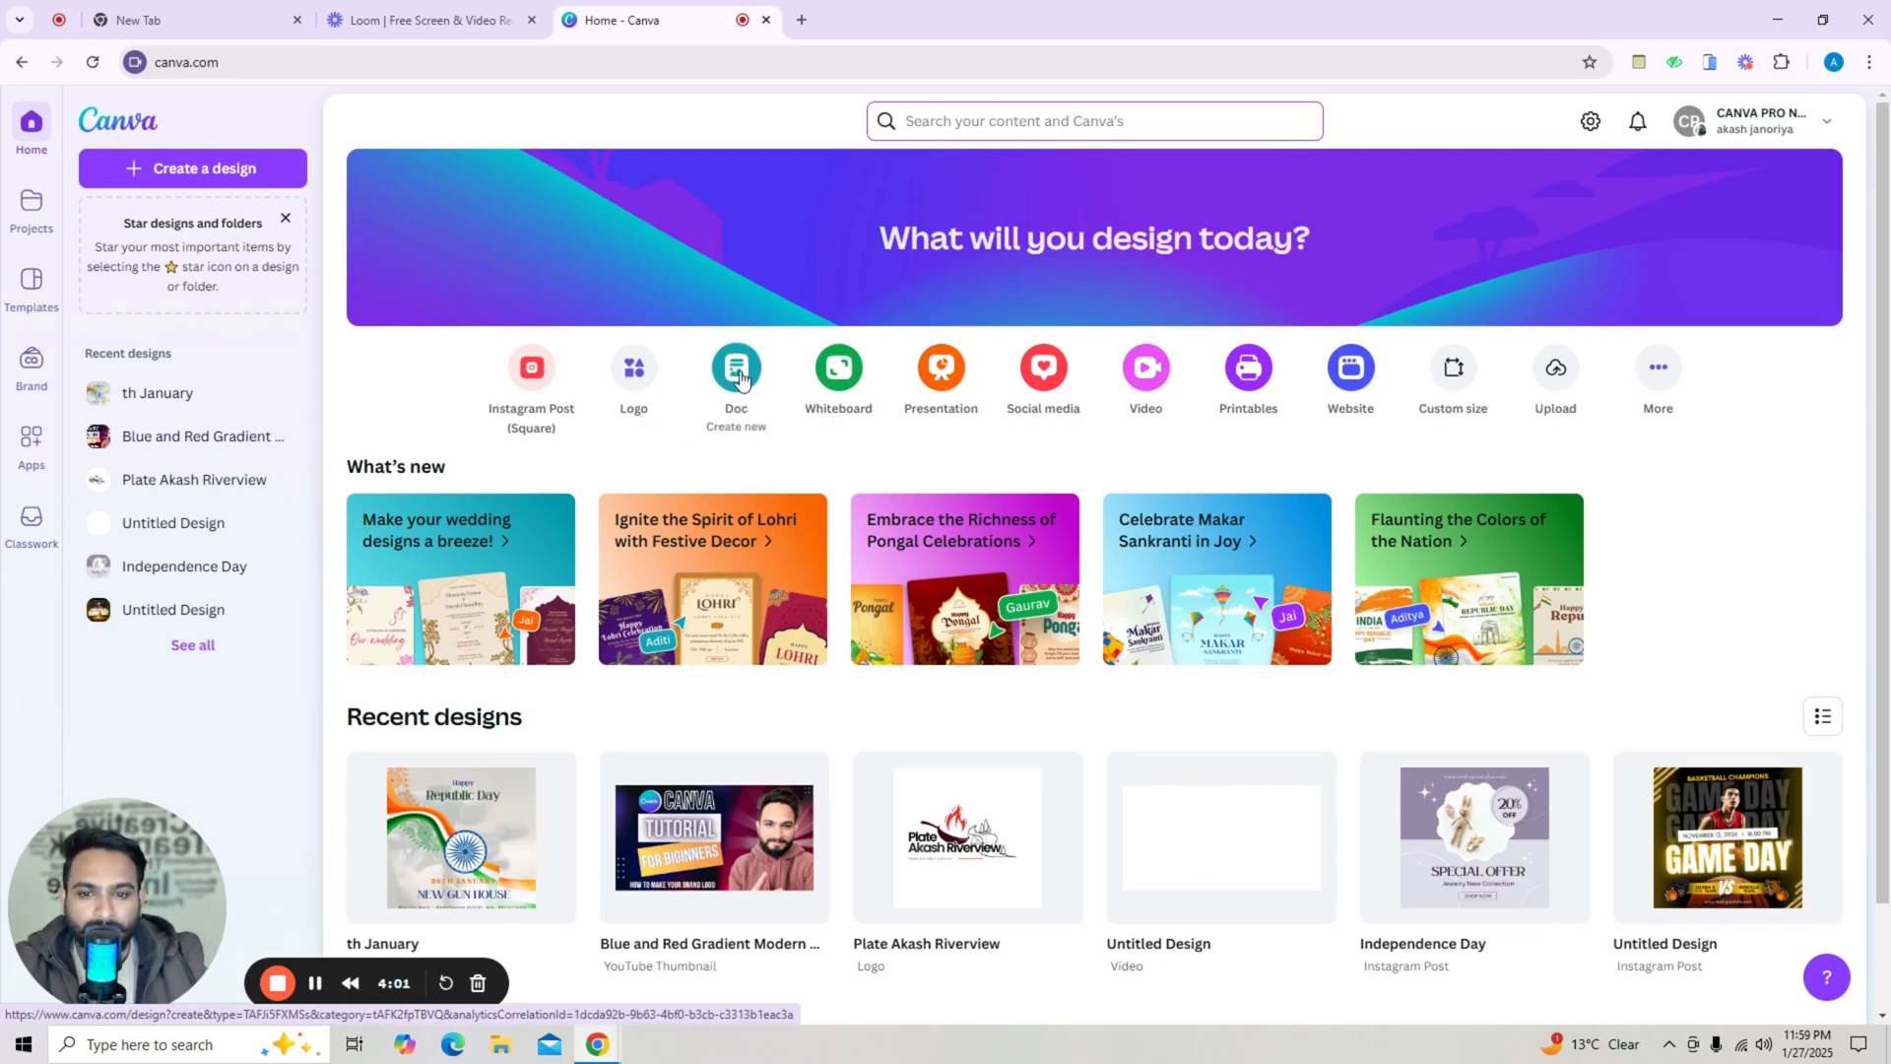
click(741, 379)
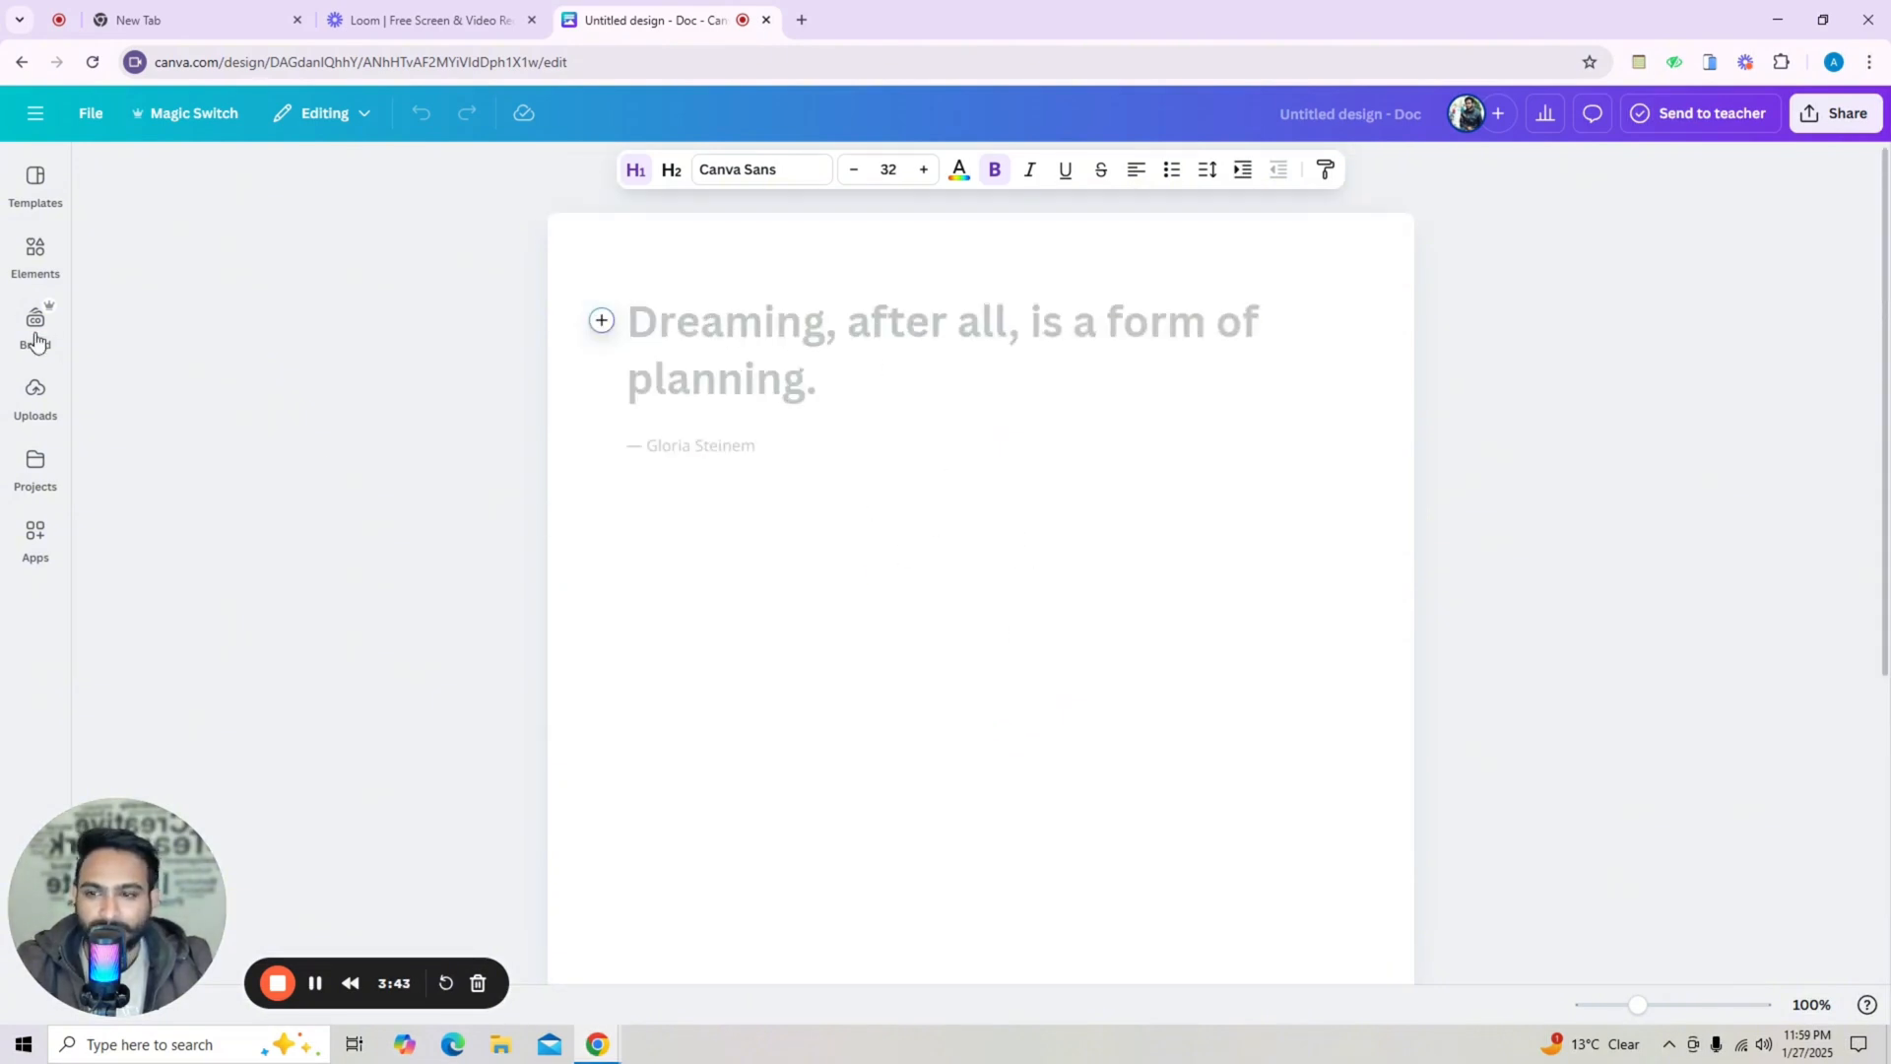
Search the Doc templates for invoice and show all matching results.
click(35, 256)
click(35, 185)
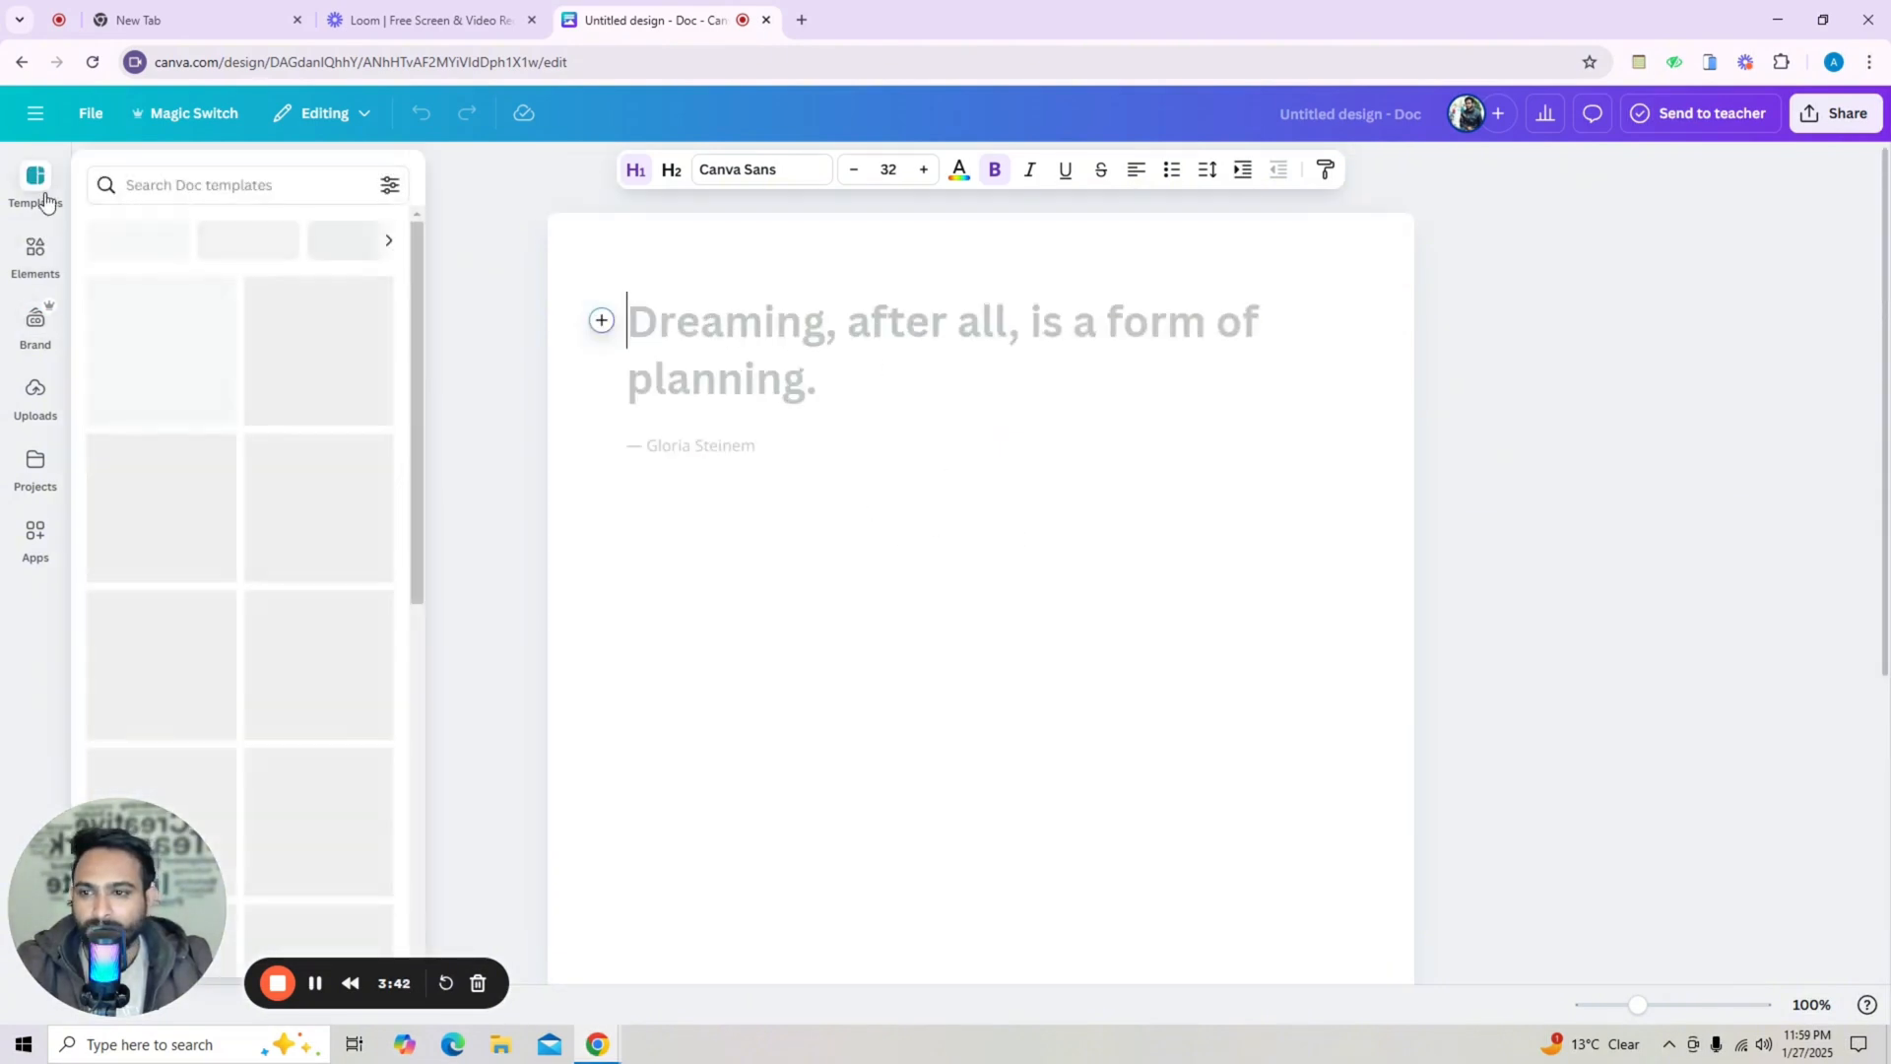
click(213, 185)
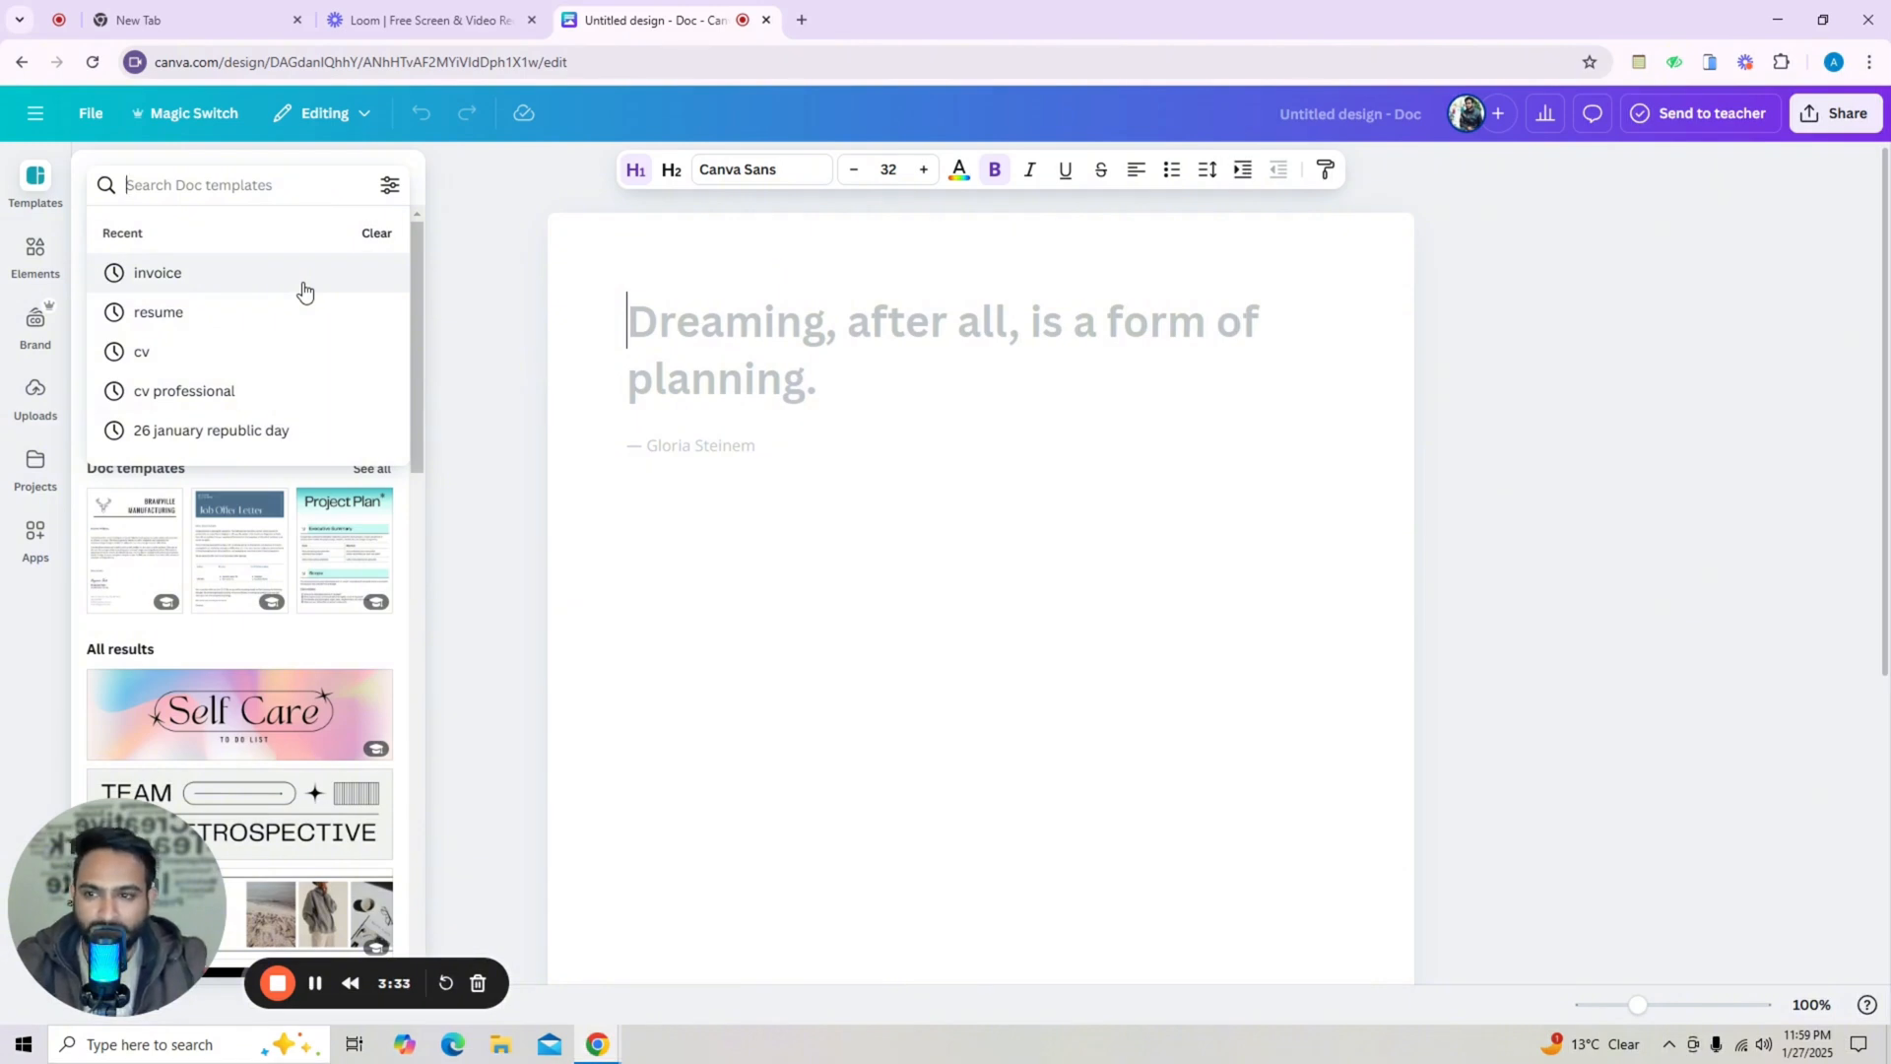
text(i)
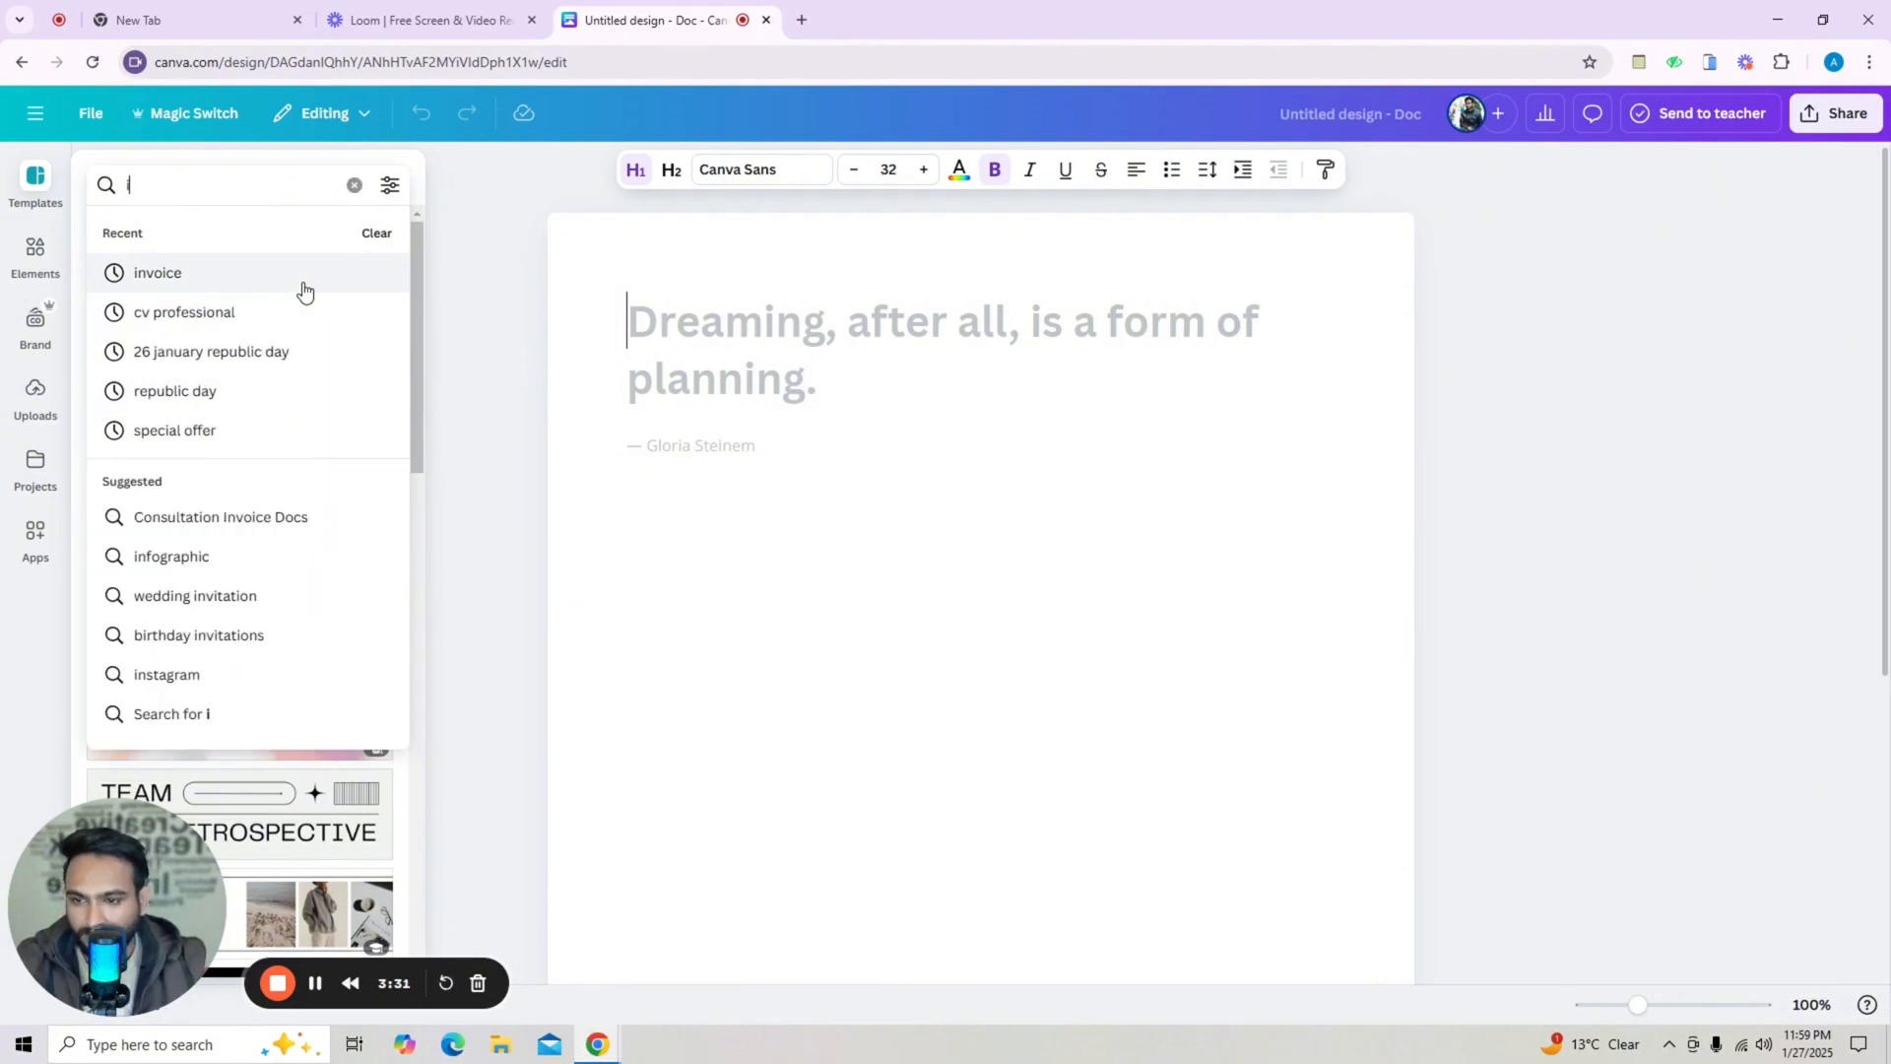
text(nvo)
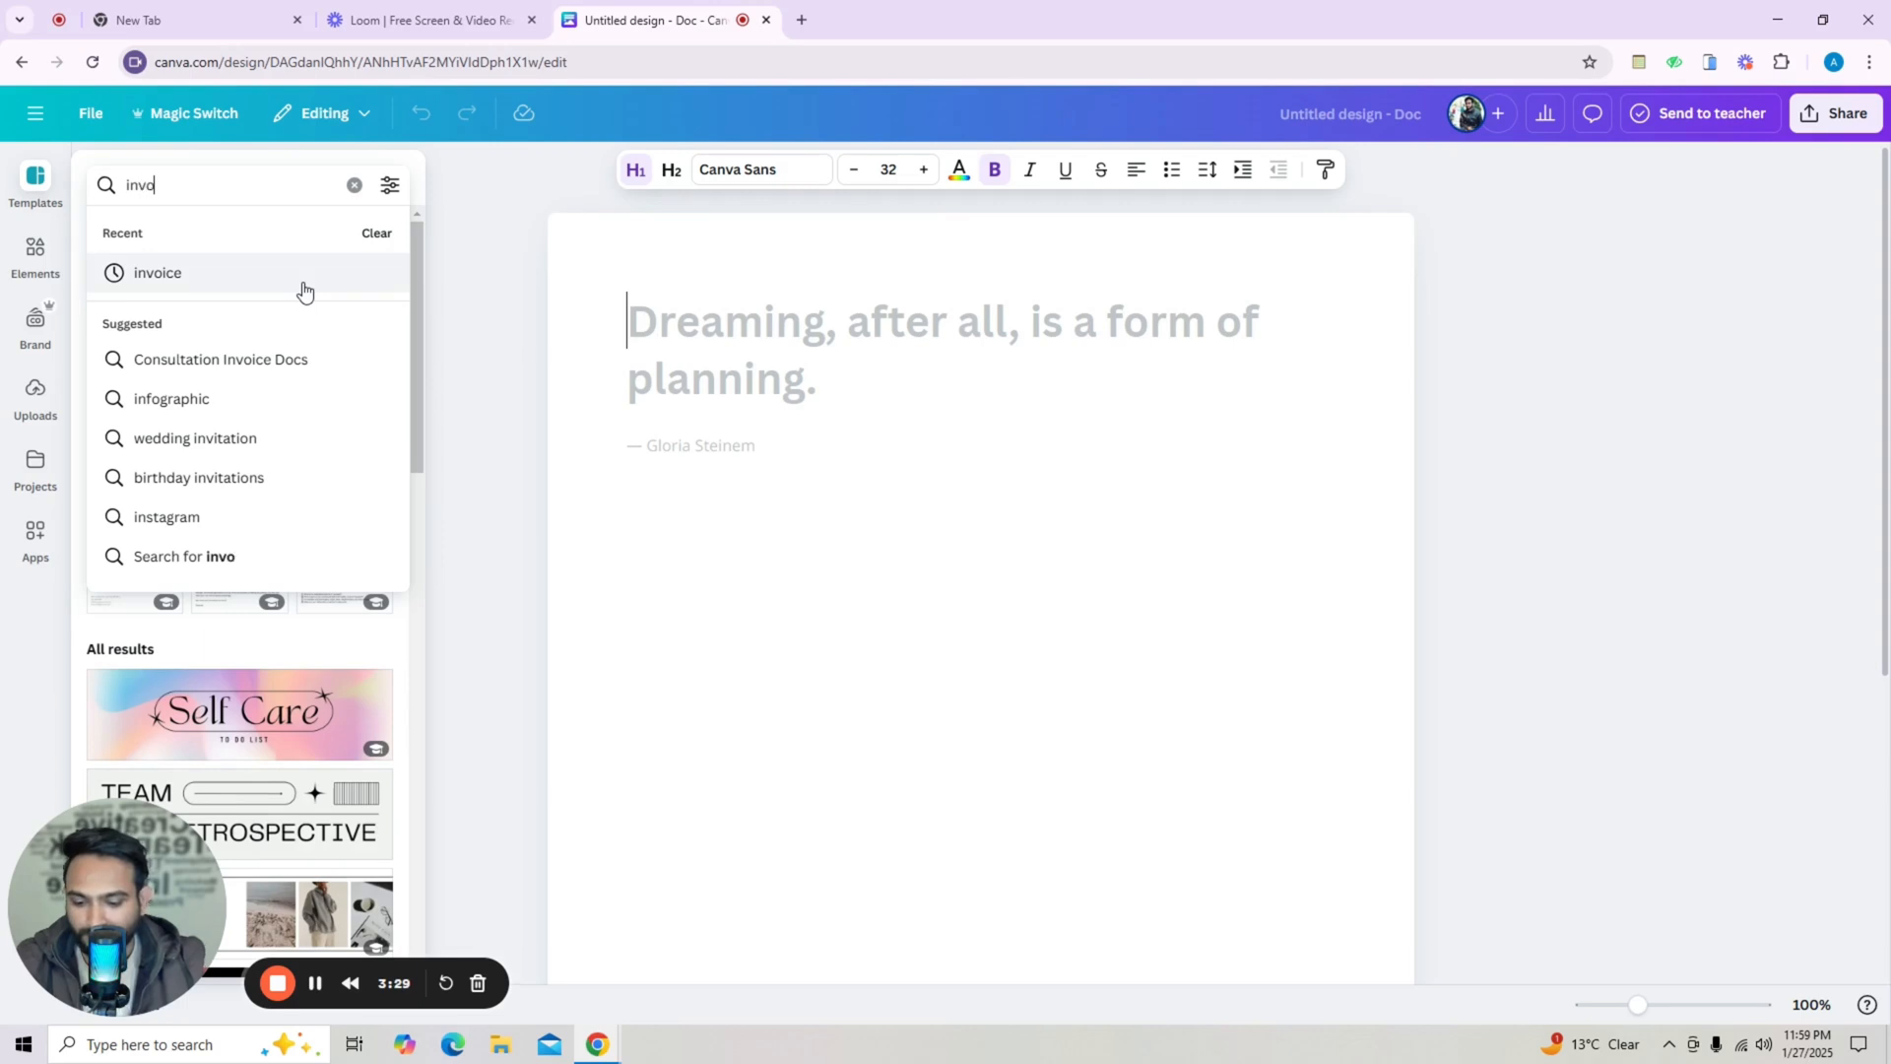
text(ice)
click(303, 286)
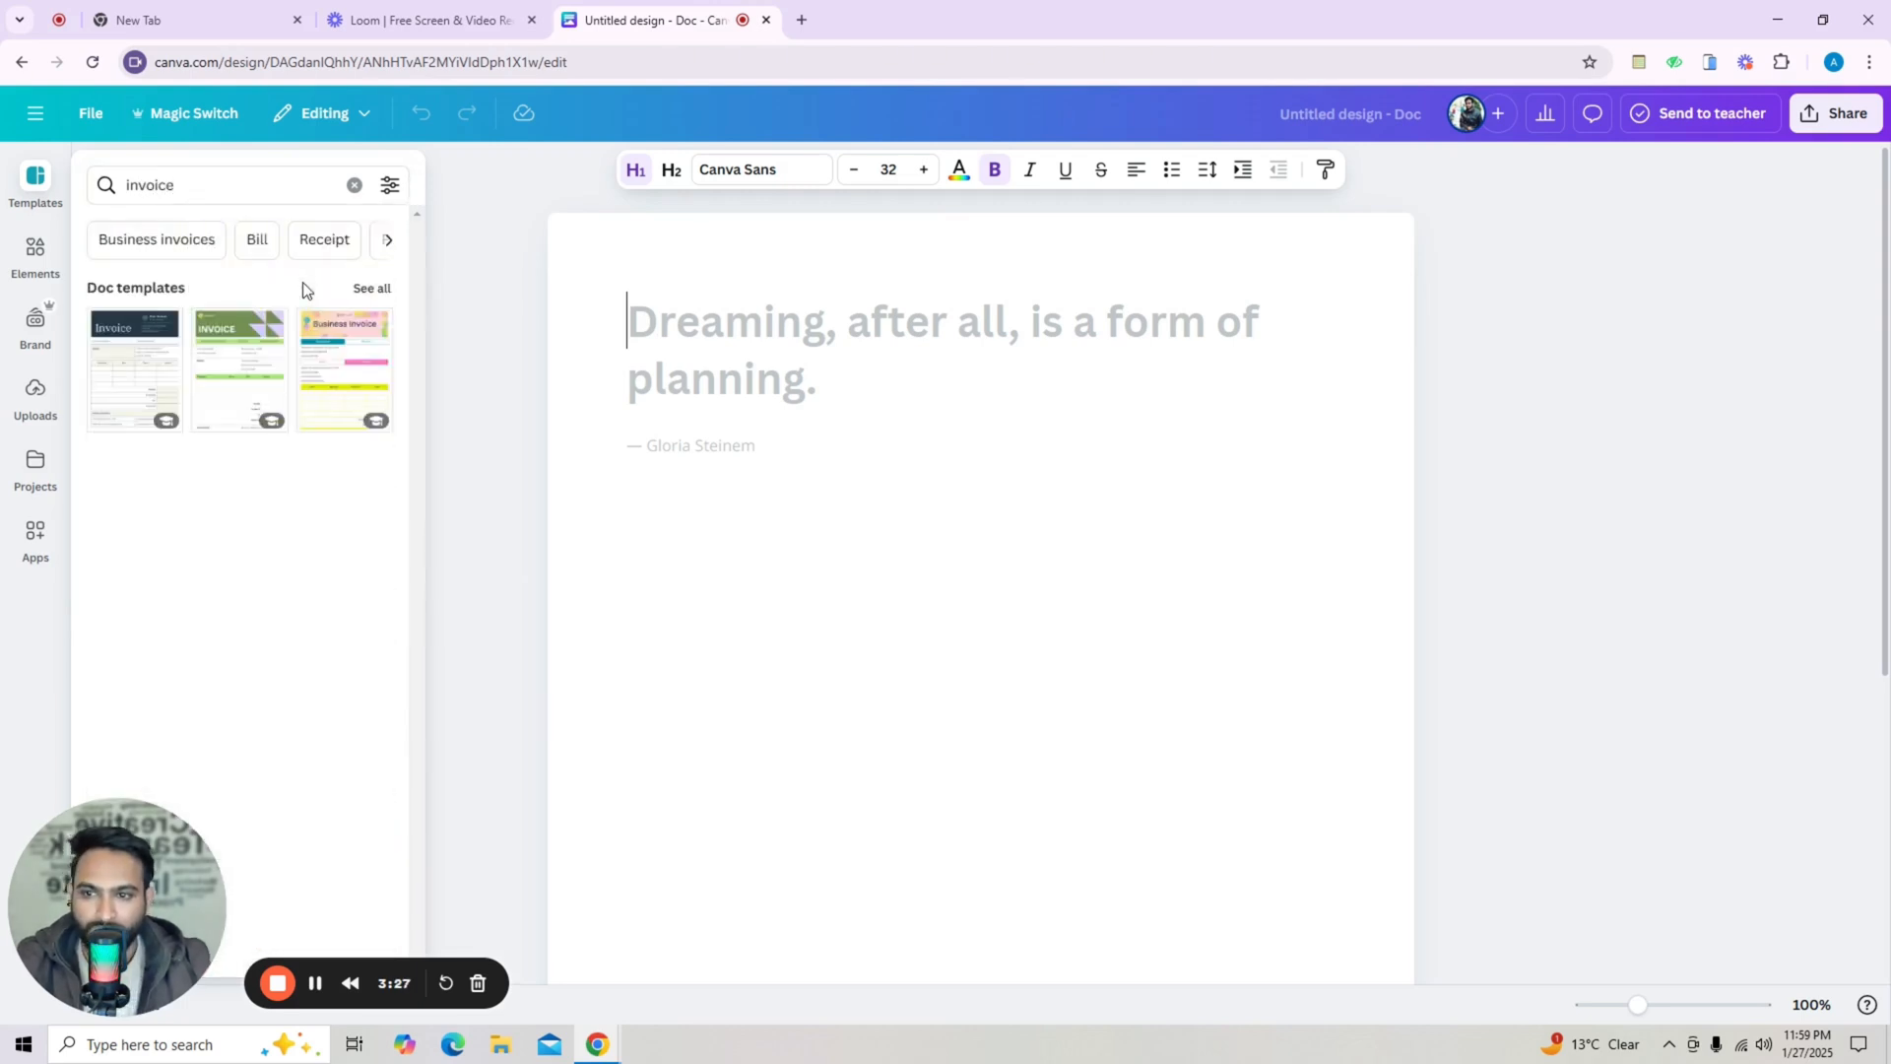
click(372, 289)
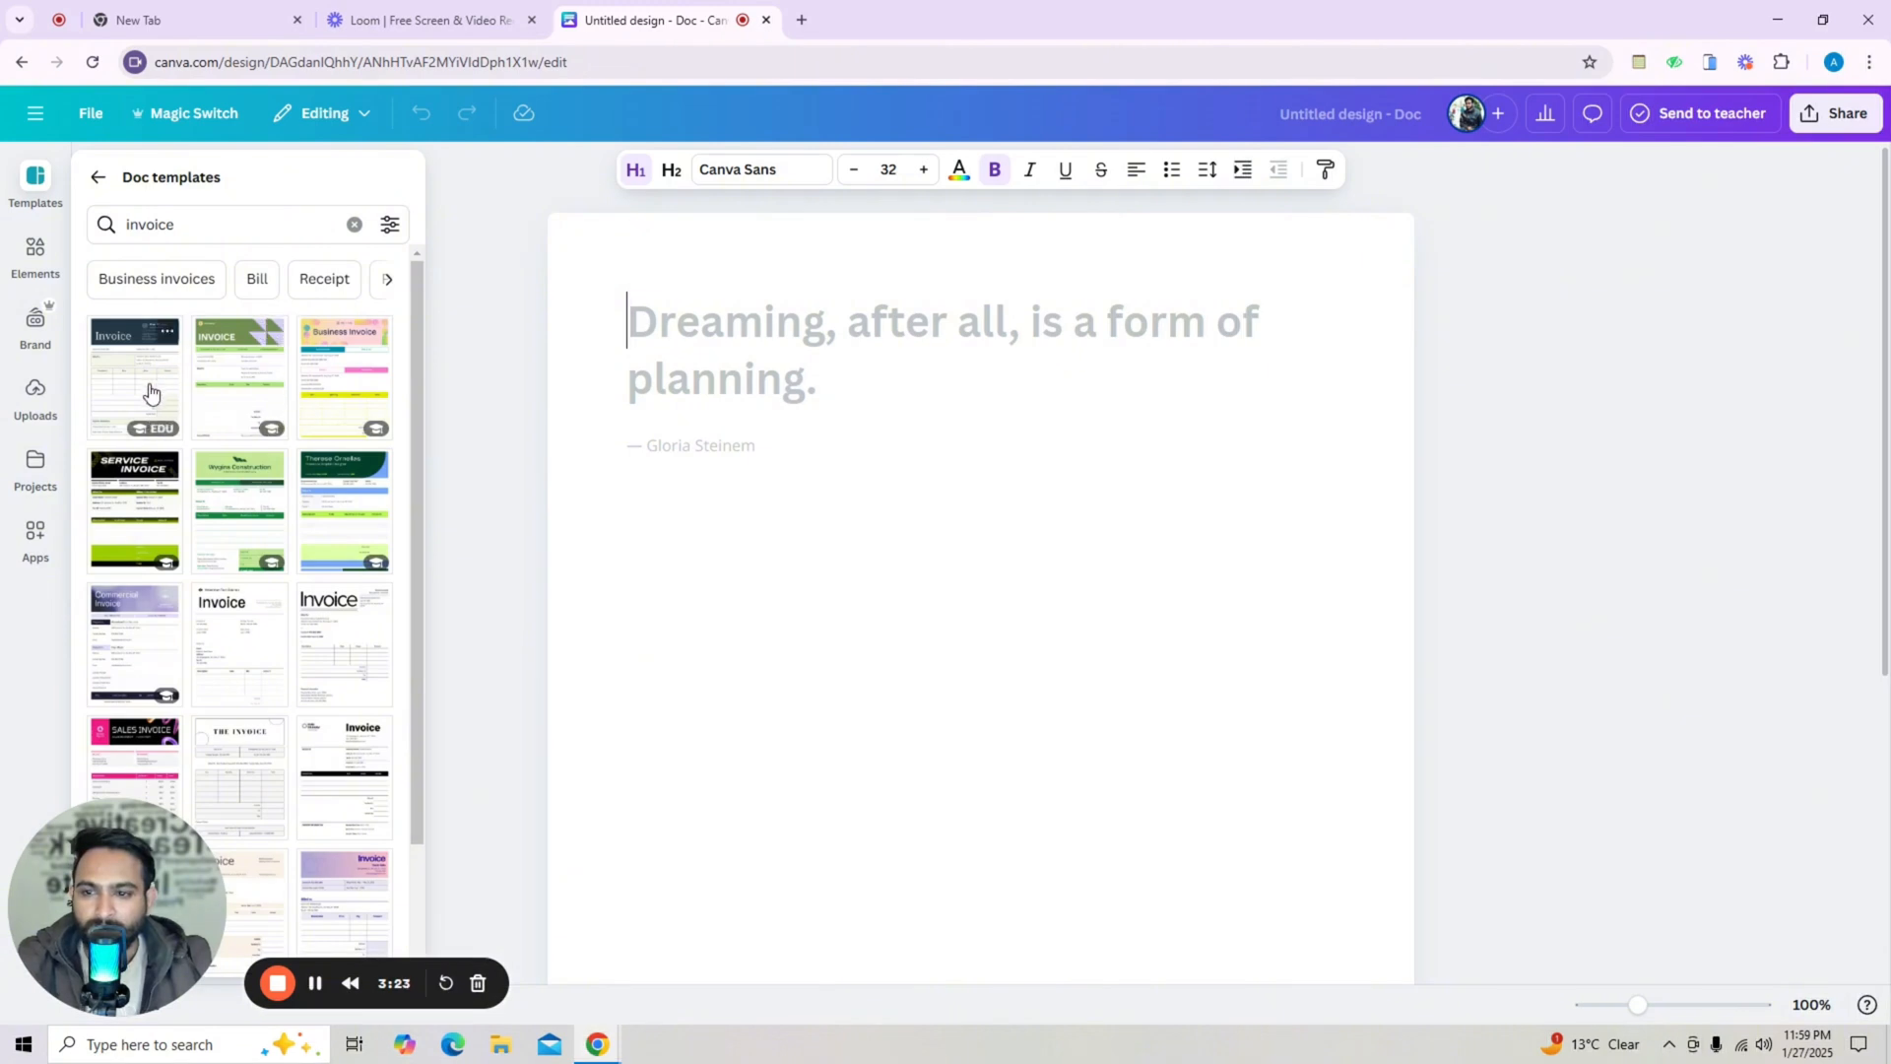
Apply the Consulting Invoice Doc template to the document.
click(145, 392)
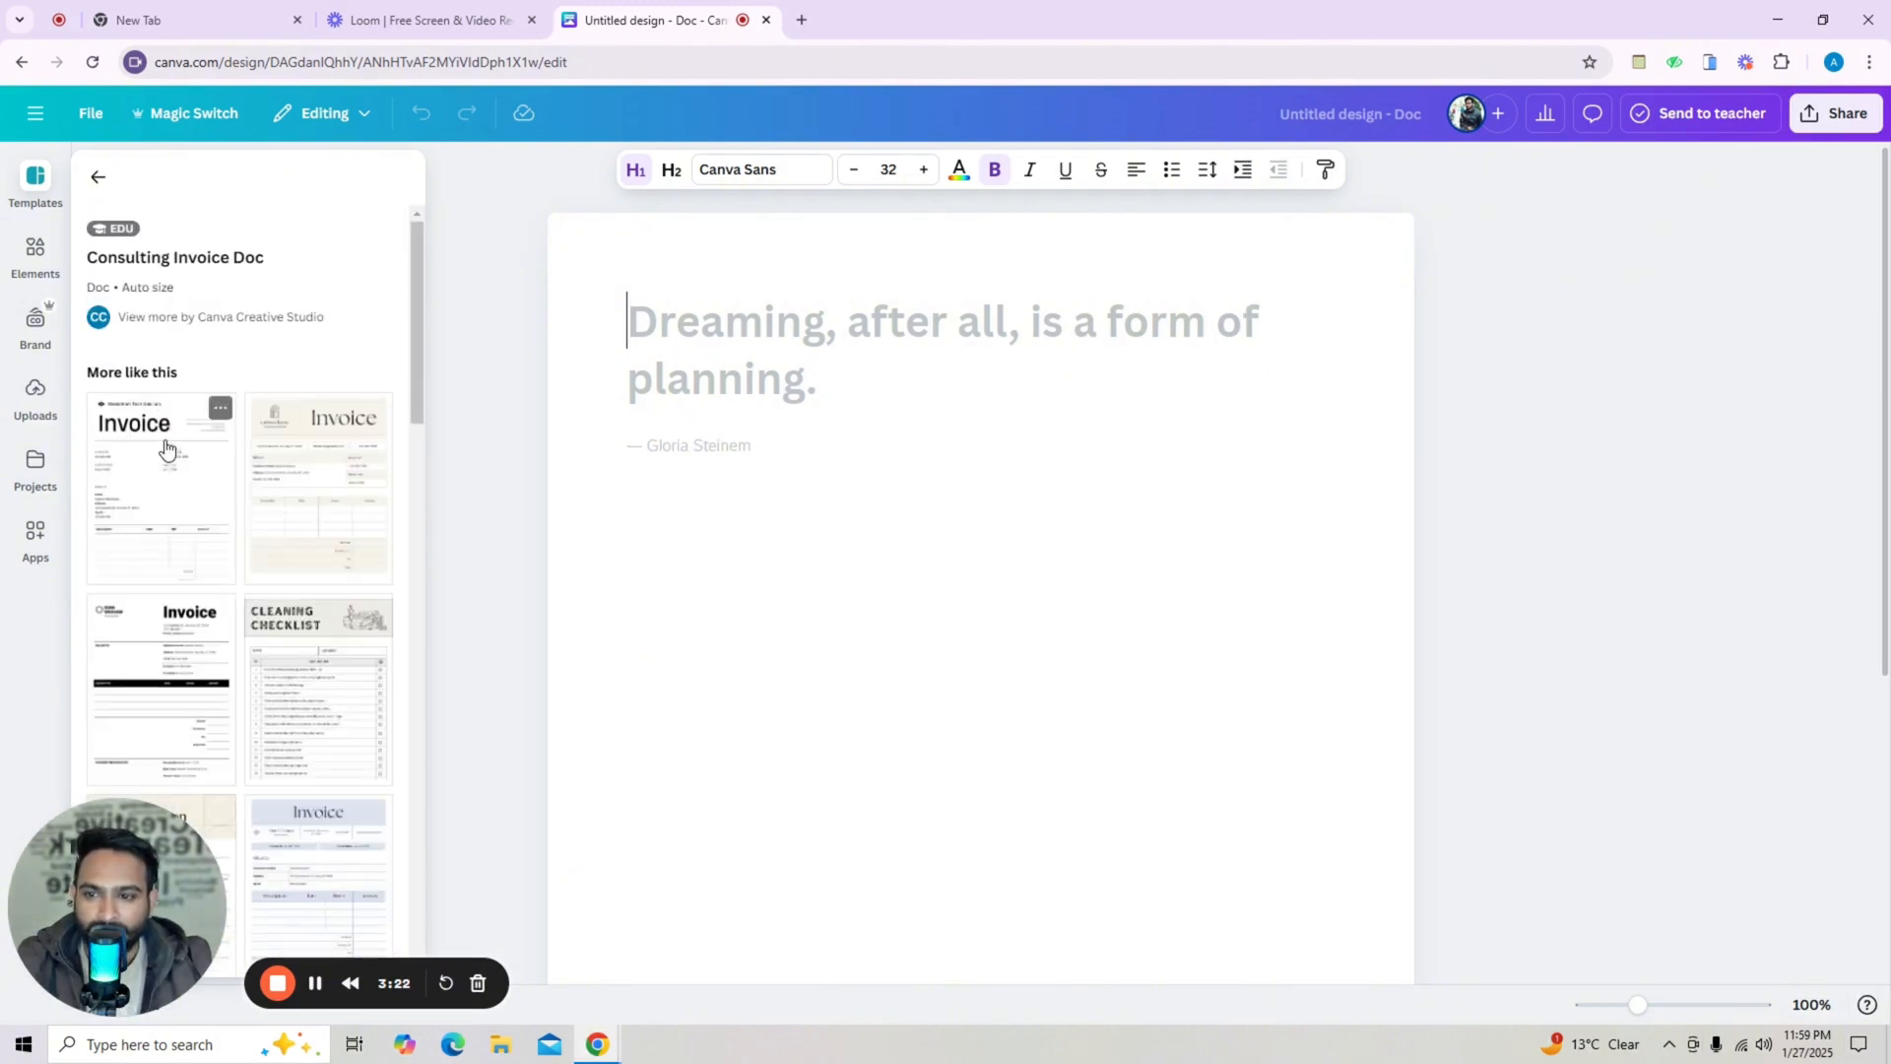
click(181, 503)
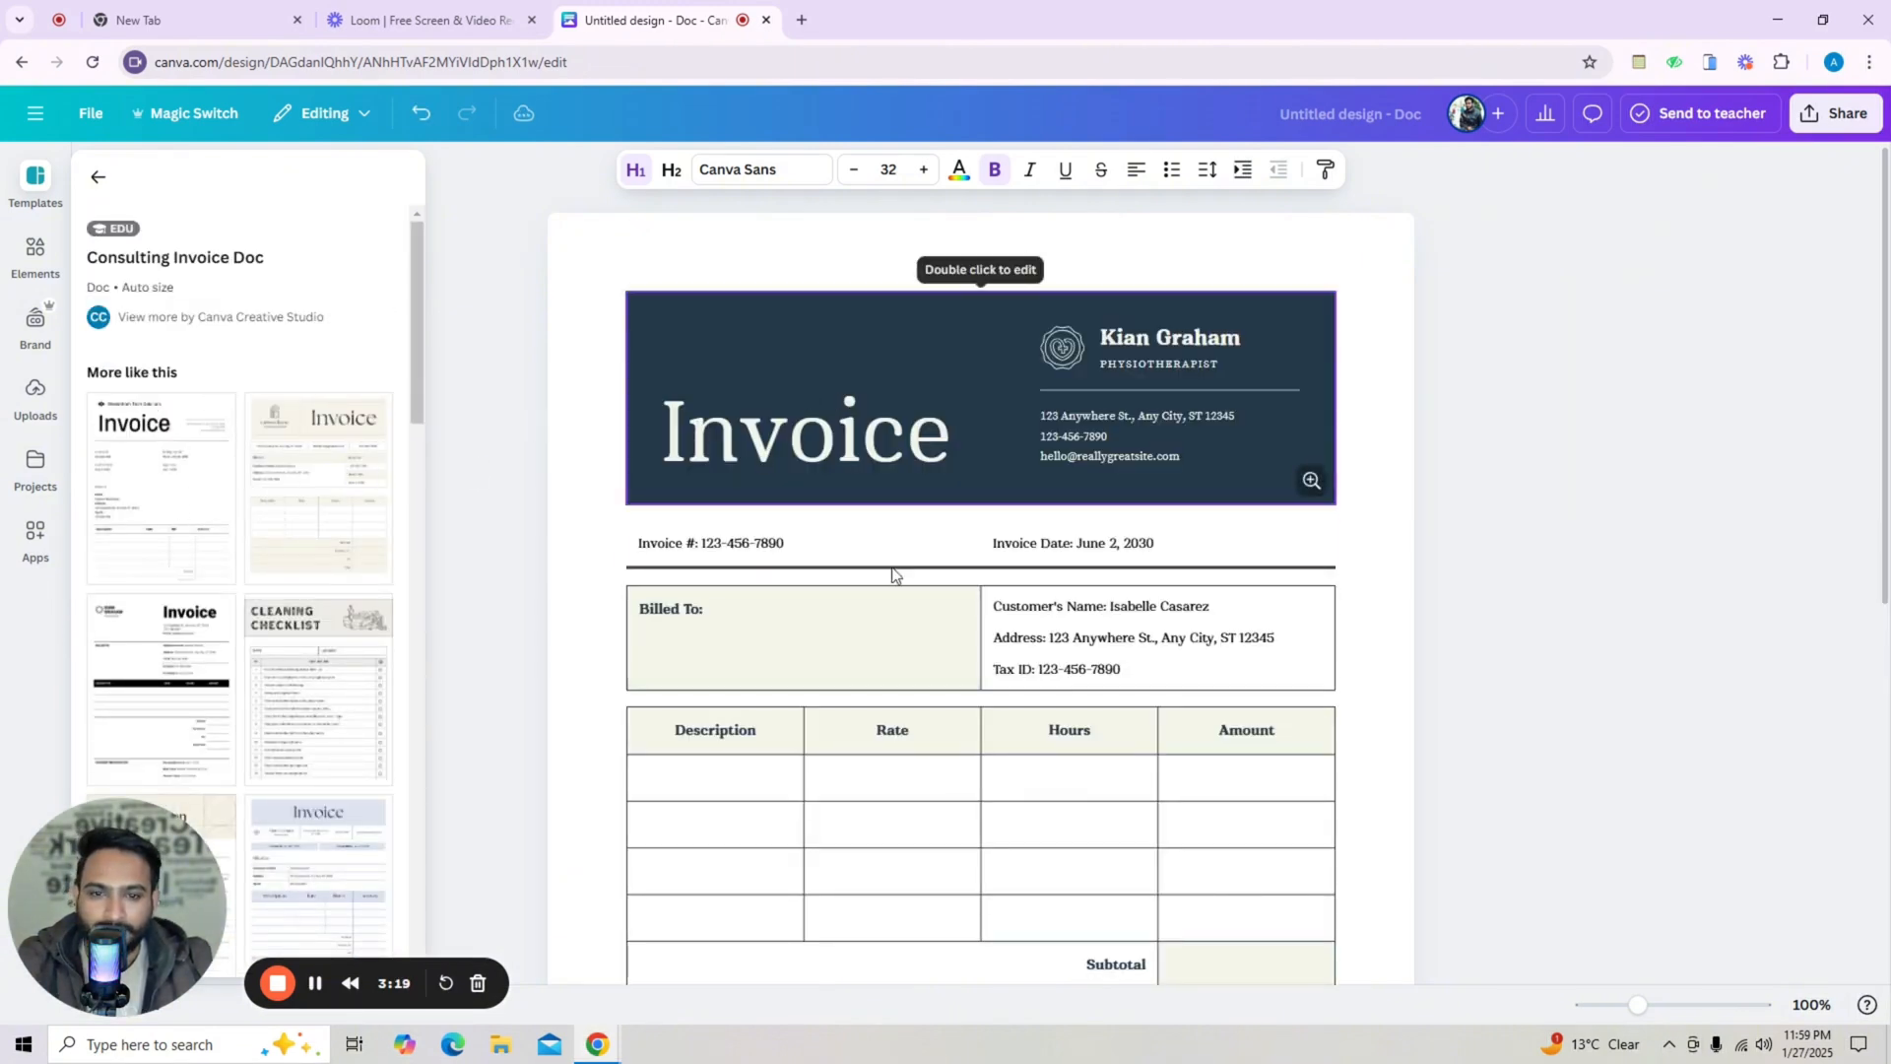
scroll(942, 633, down, 7)
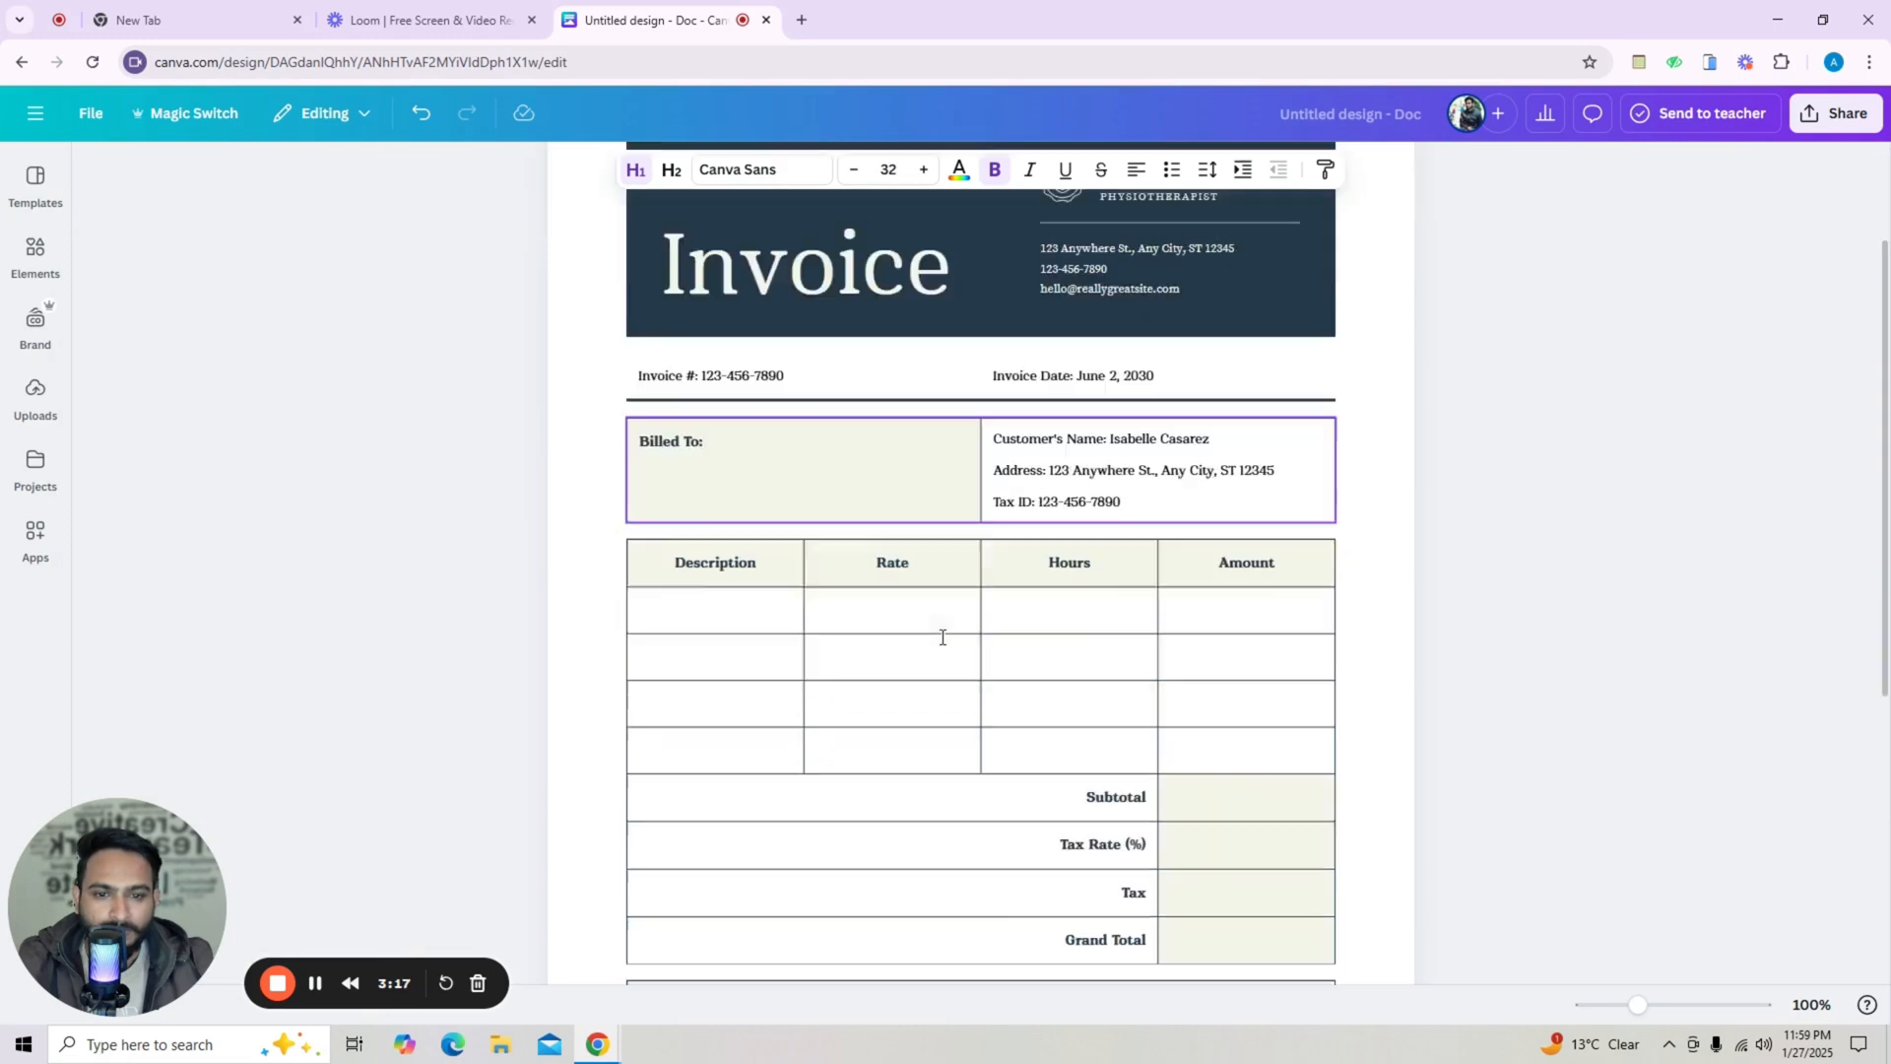
Replace it with the Financial Consultant invoice template from the similar templates.
click(35, 248)
click(35, 177)
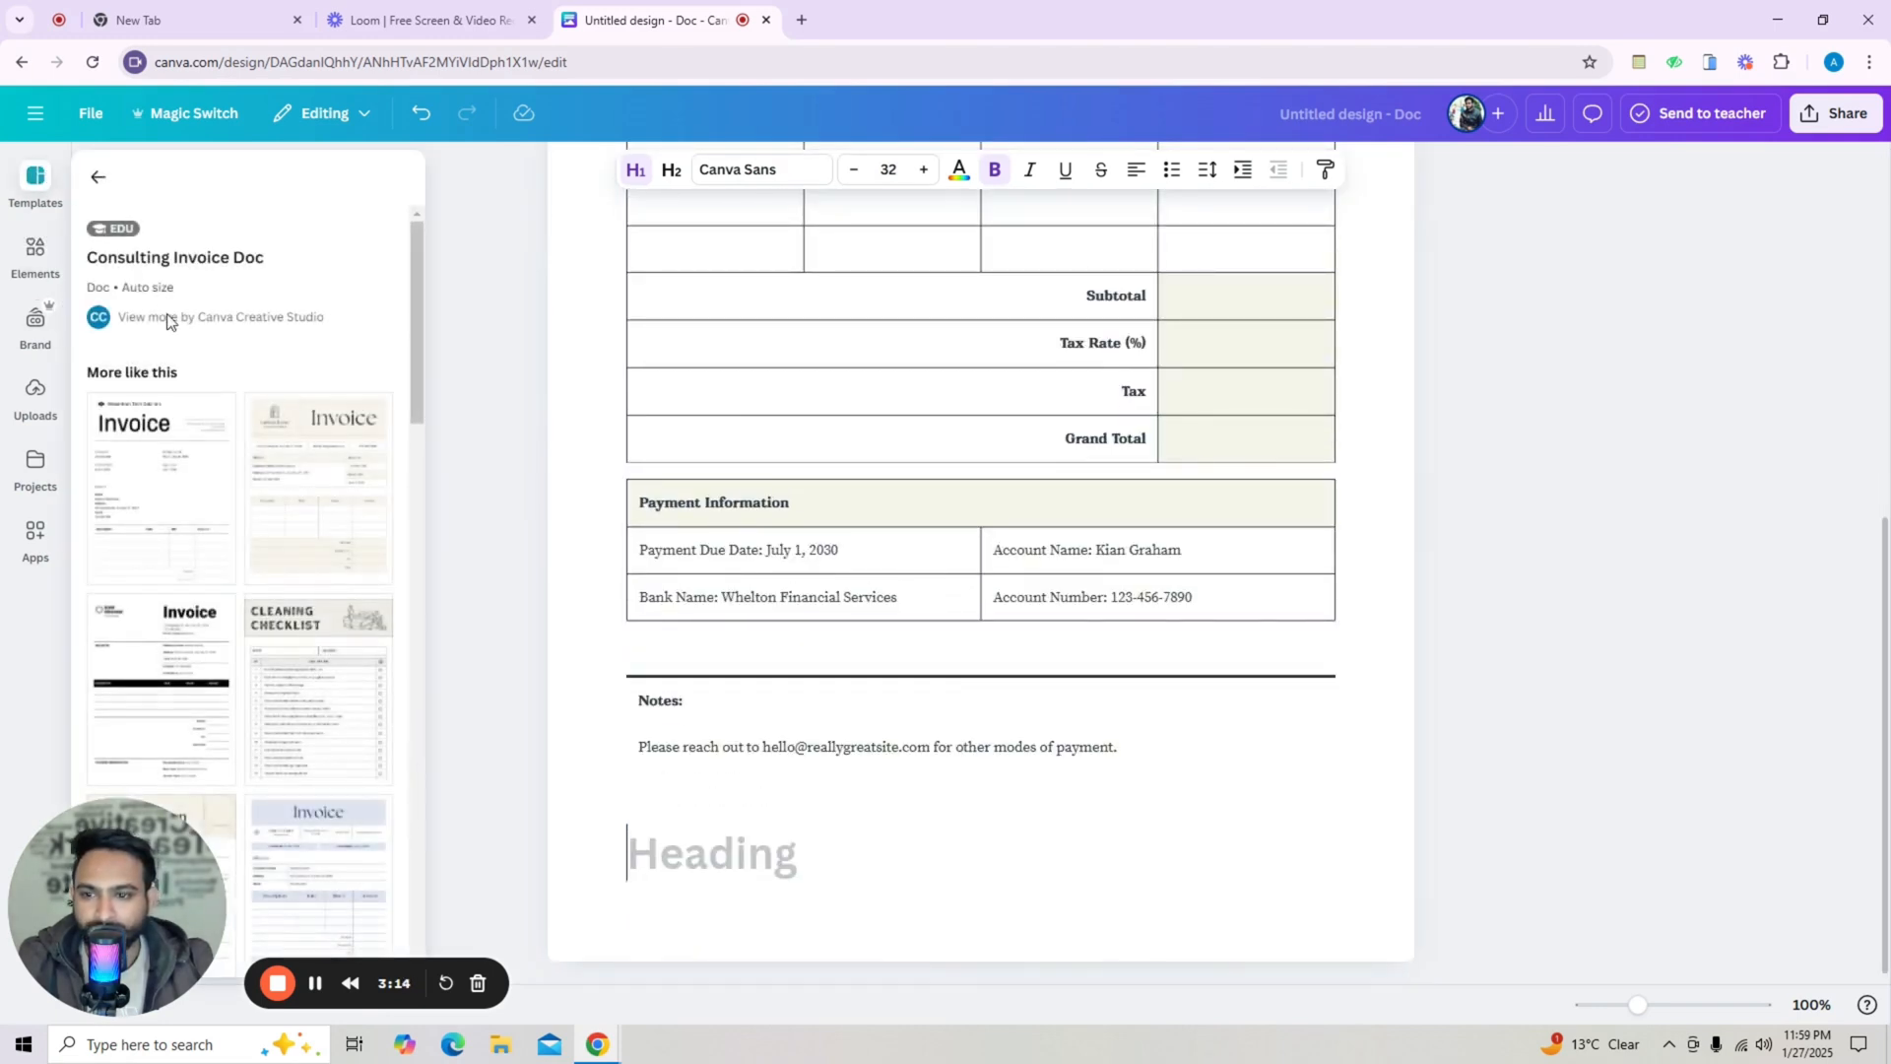
click(329, 493)
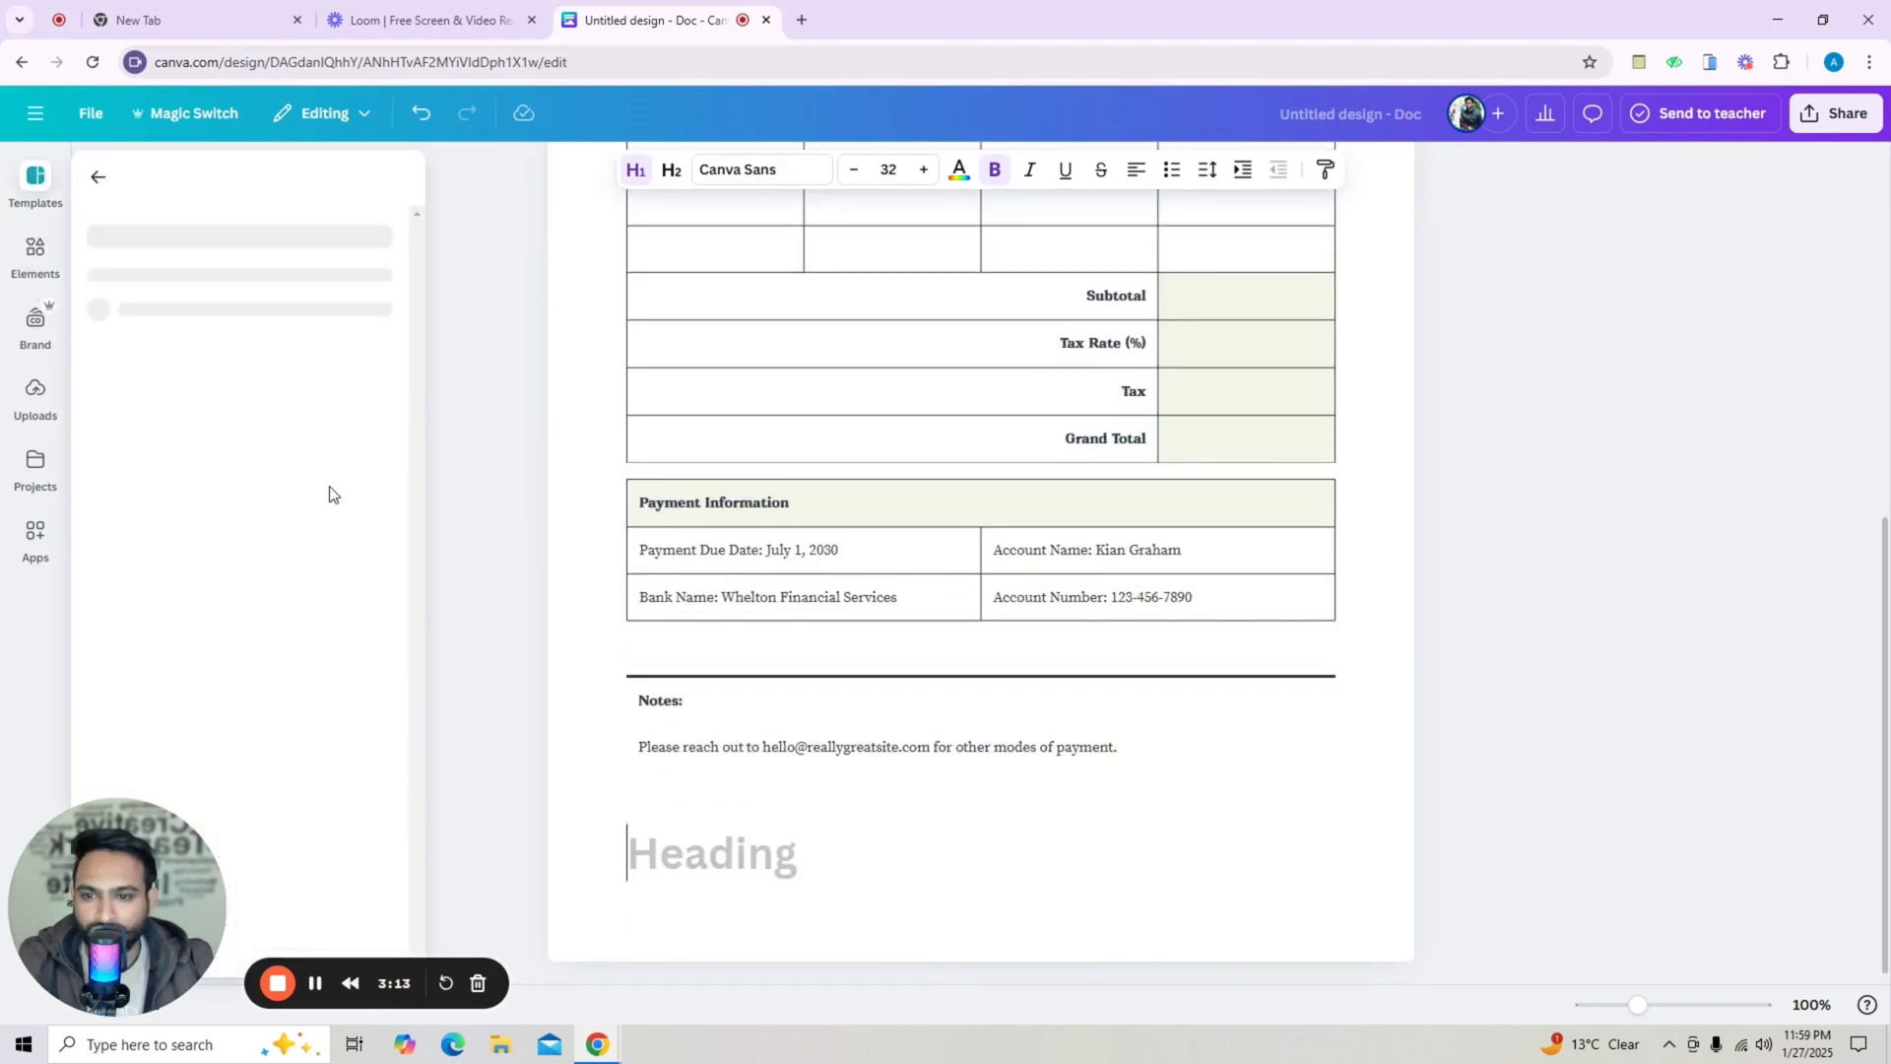
click(806, 423)
scroll(807, 422, up, 4)
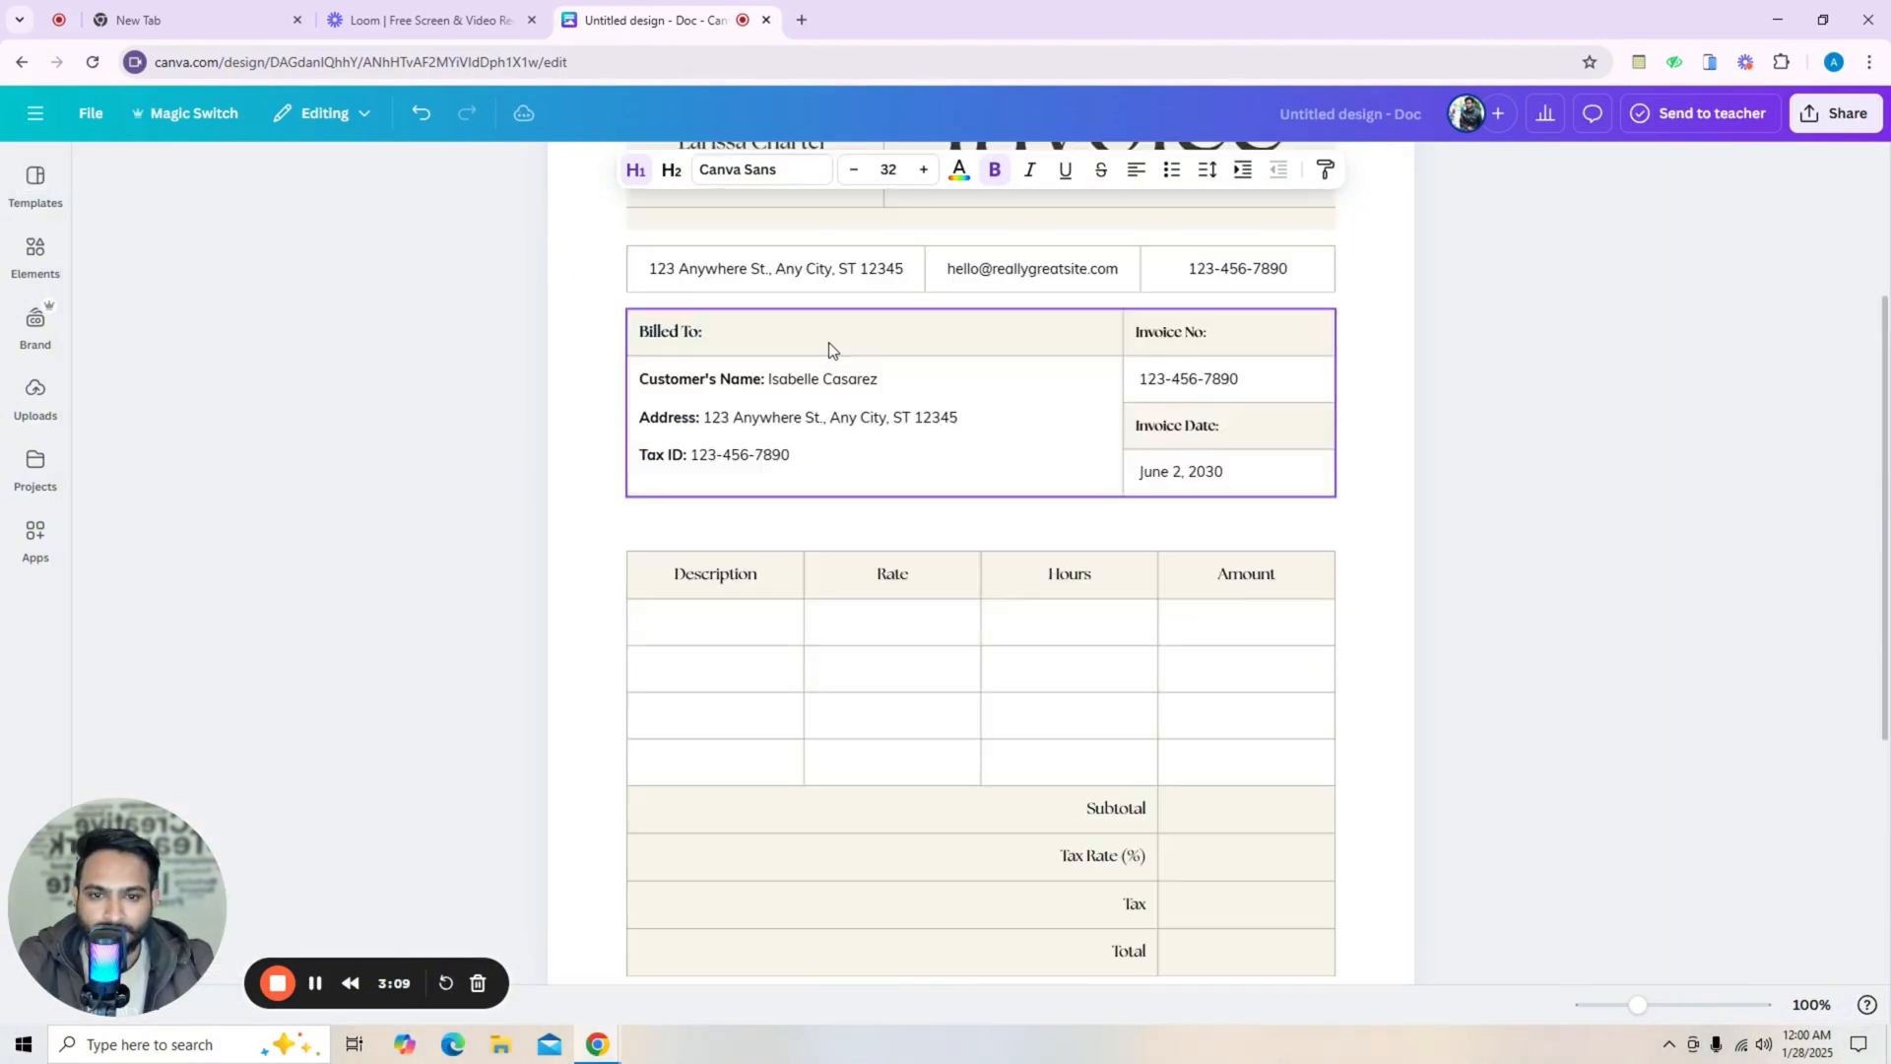
scroll(825, 342, up, 3)
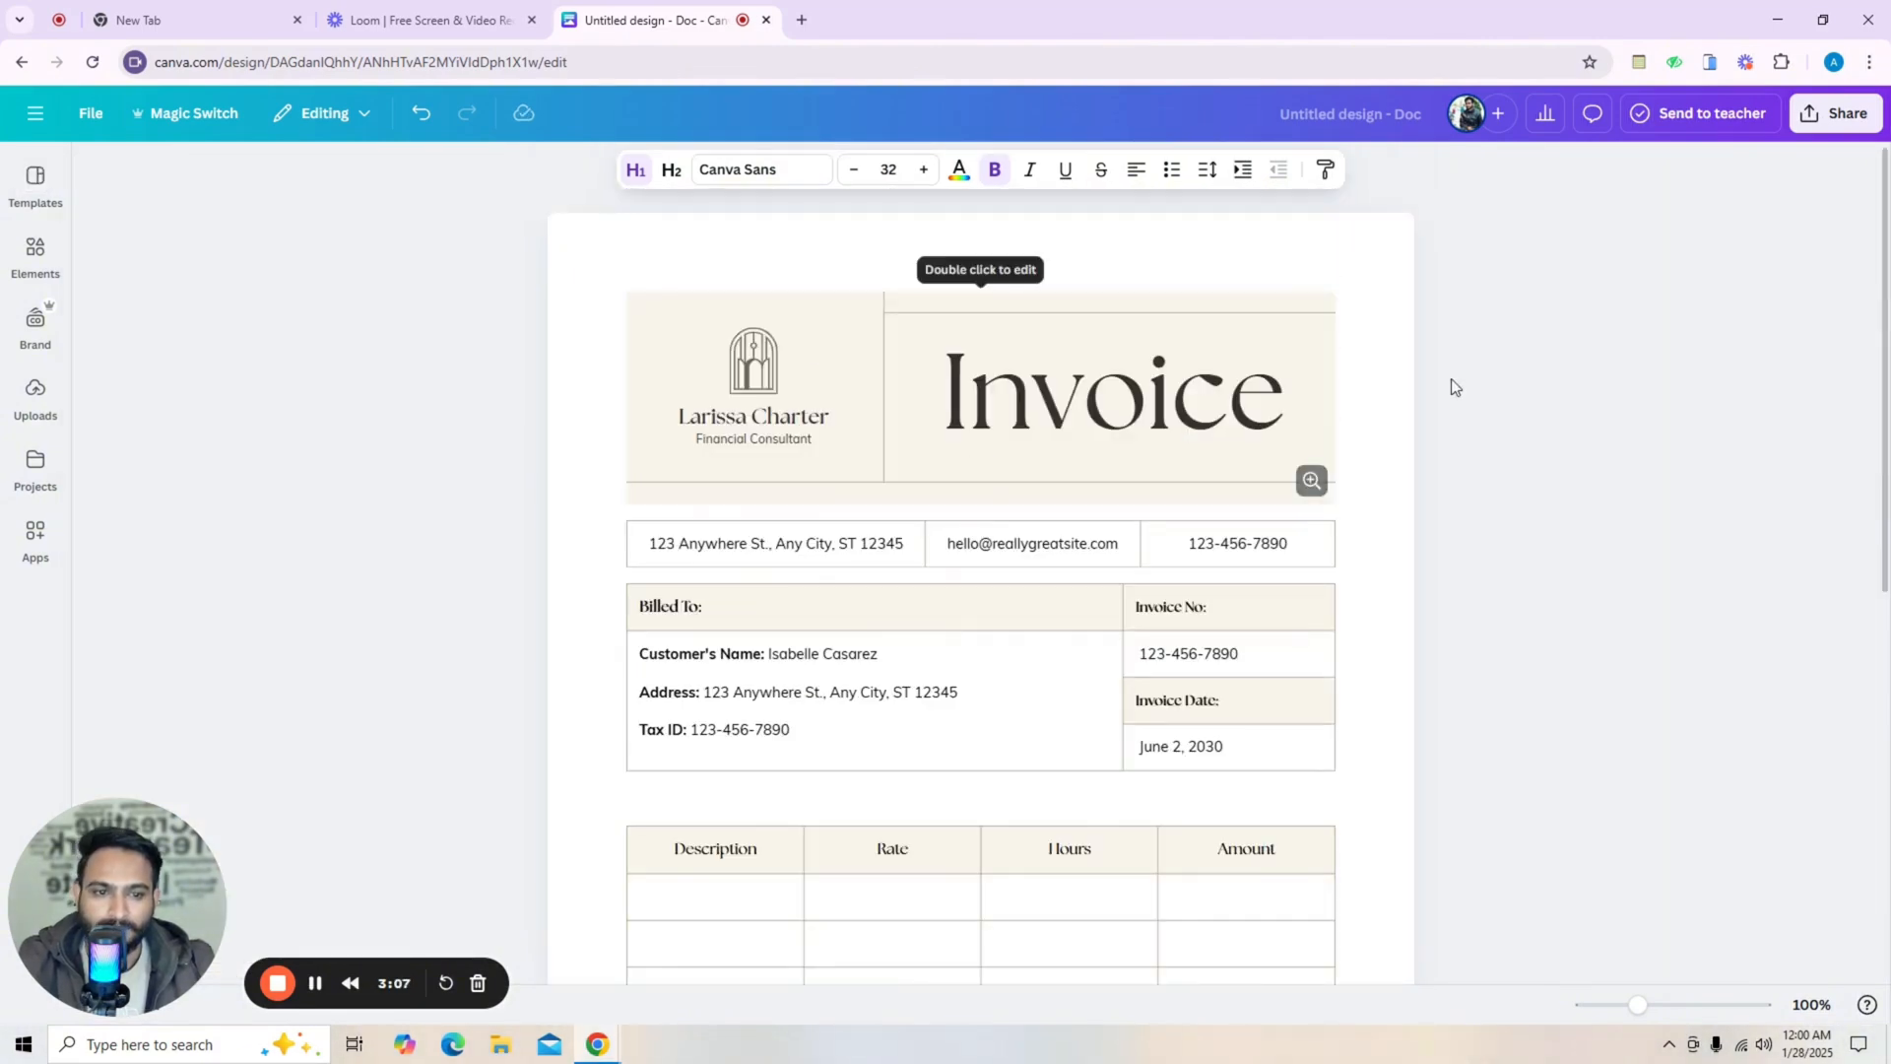
Open the invoice header banner in the design editor and zoom out to 69%.
double_click(759, 379)
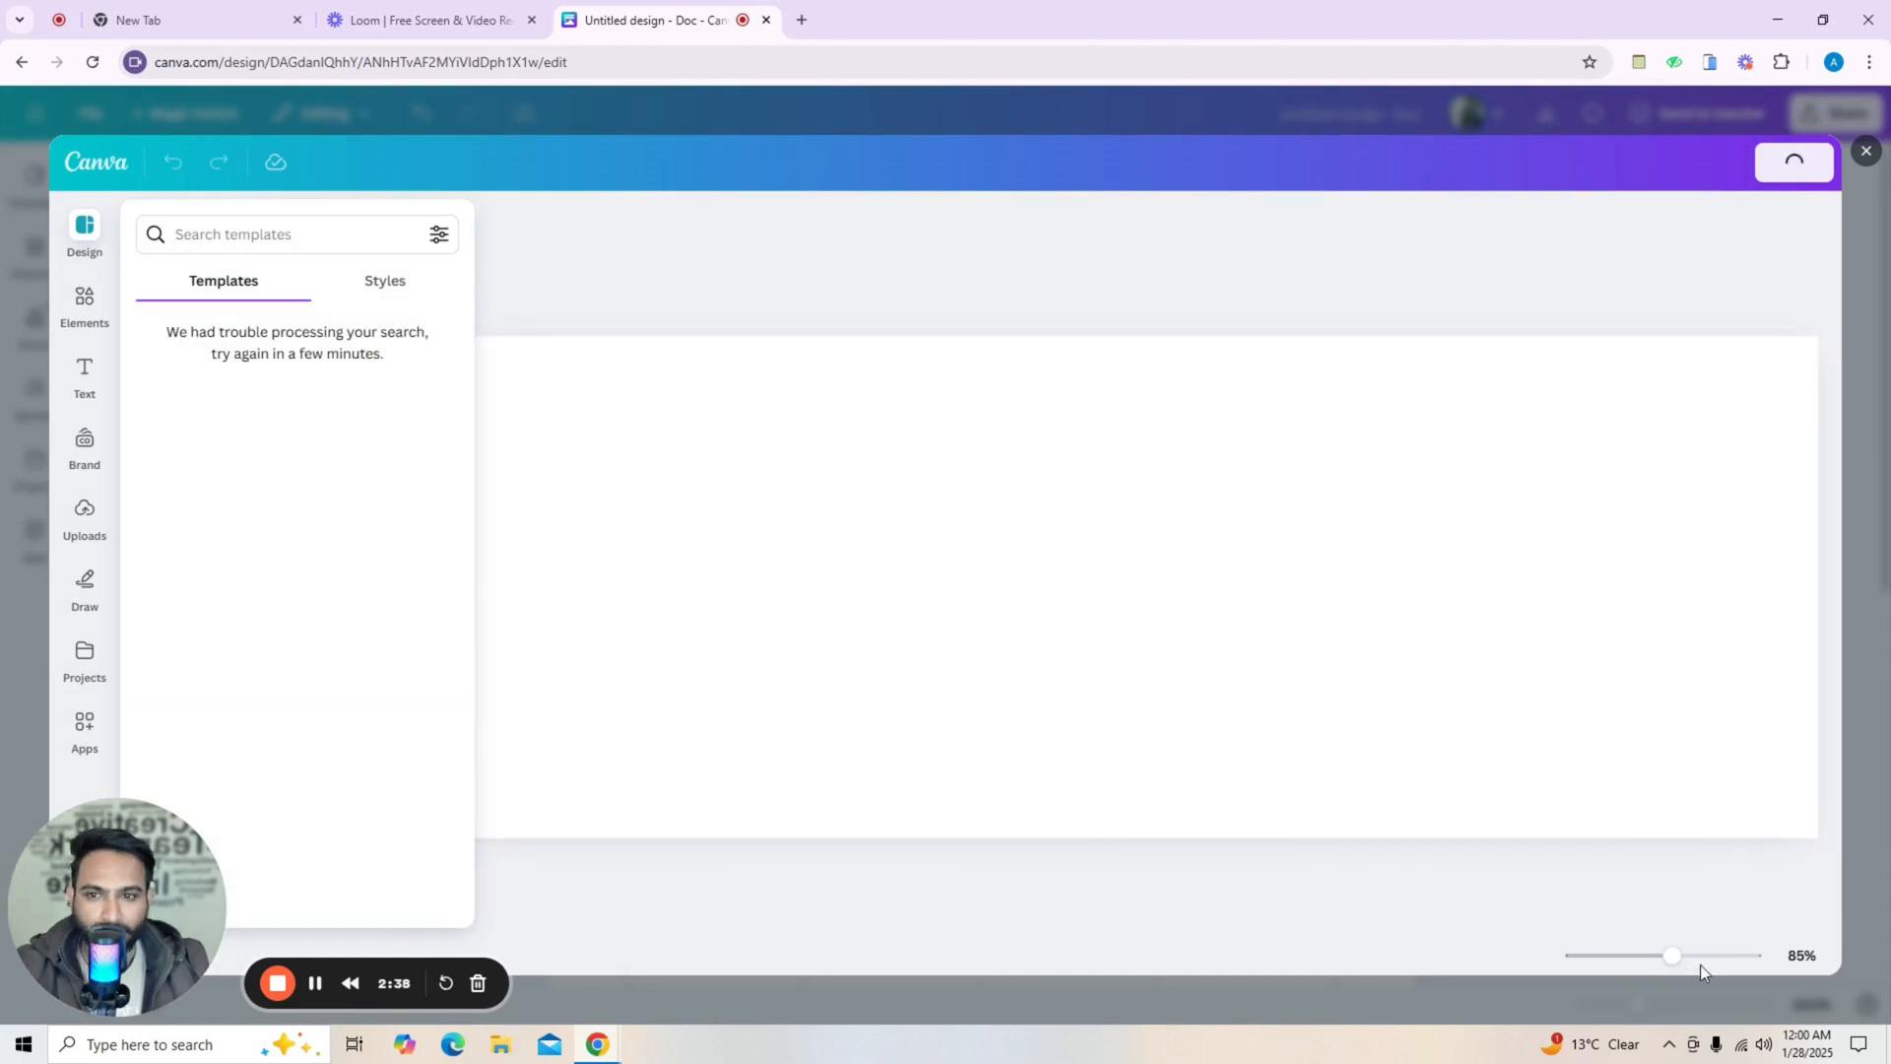
drag(1669, 958, 1624, 955)
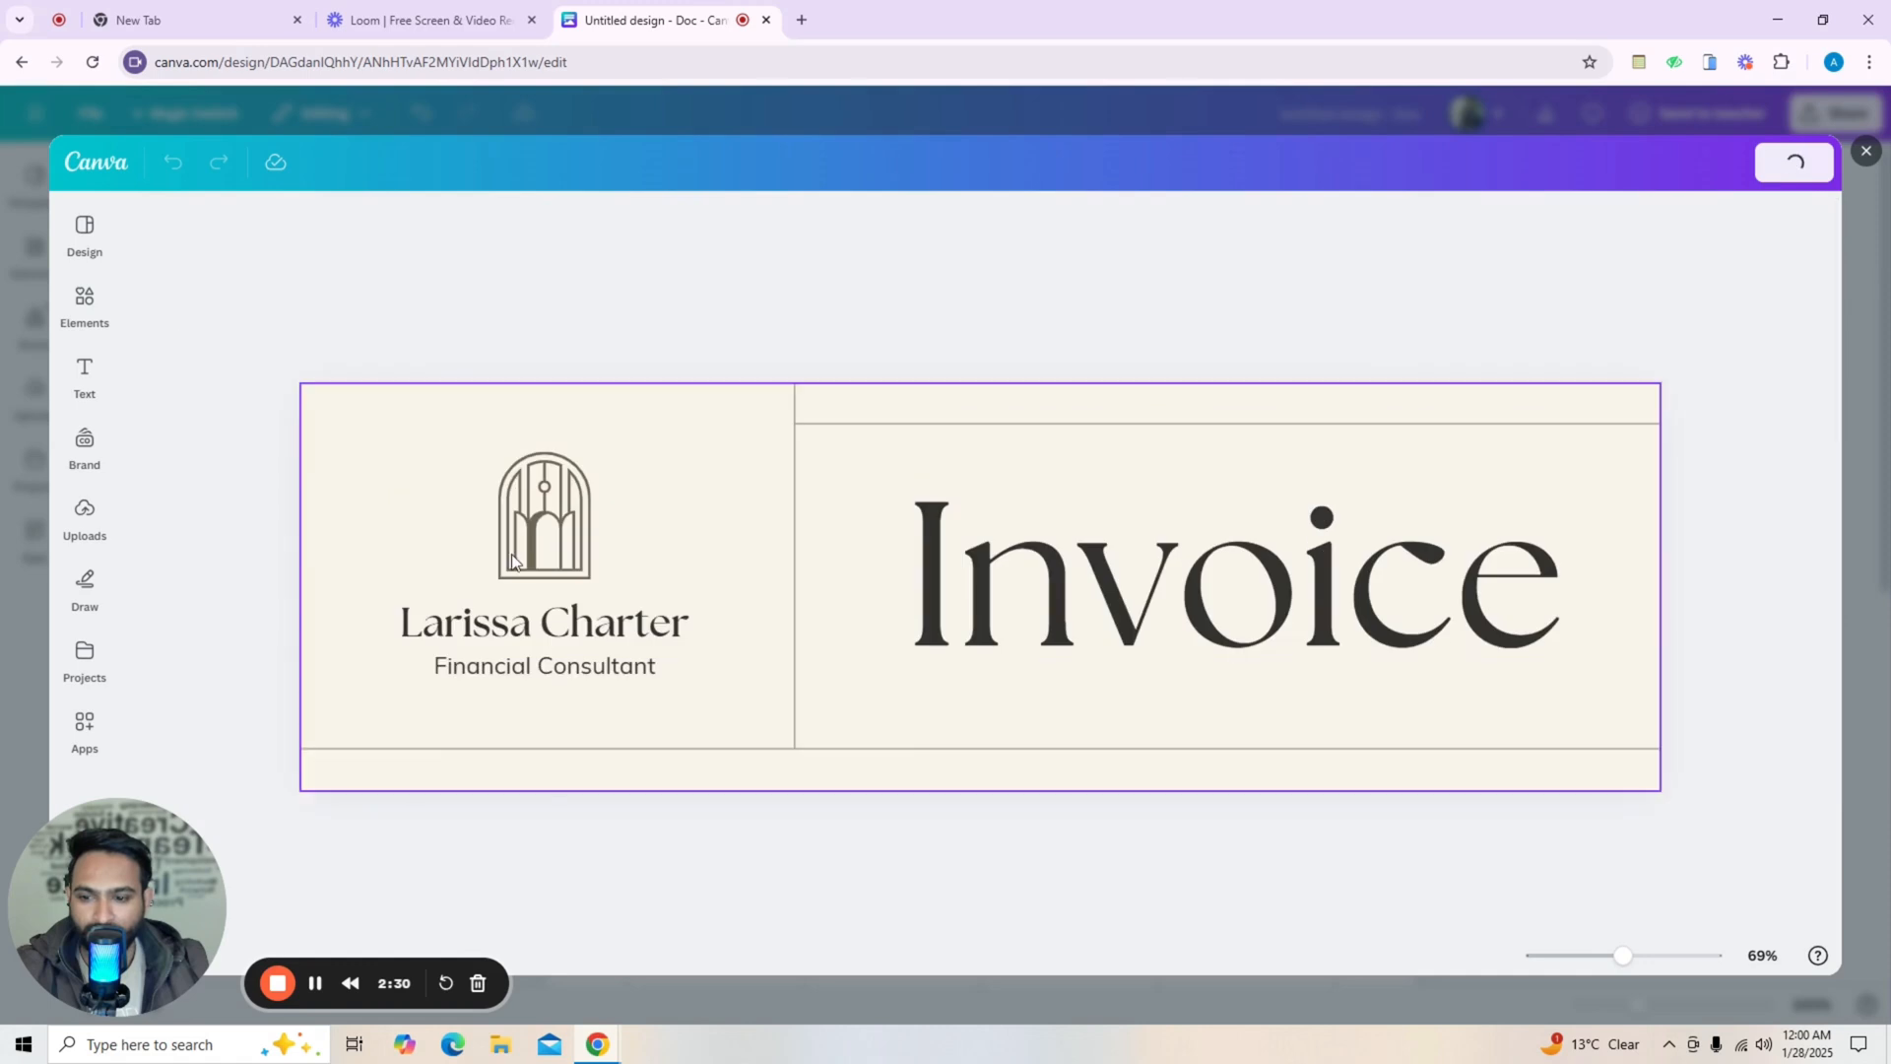
Delete the logo icon from the header and undo the deletion.
click(549, 552)
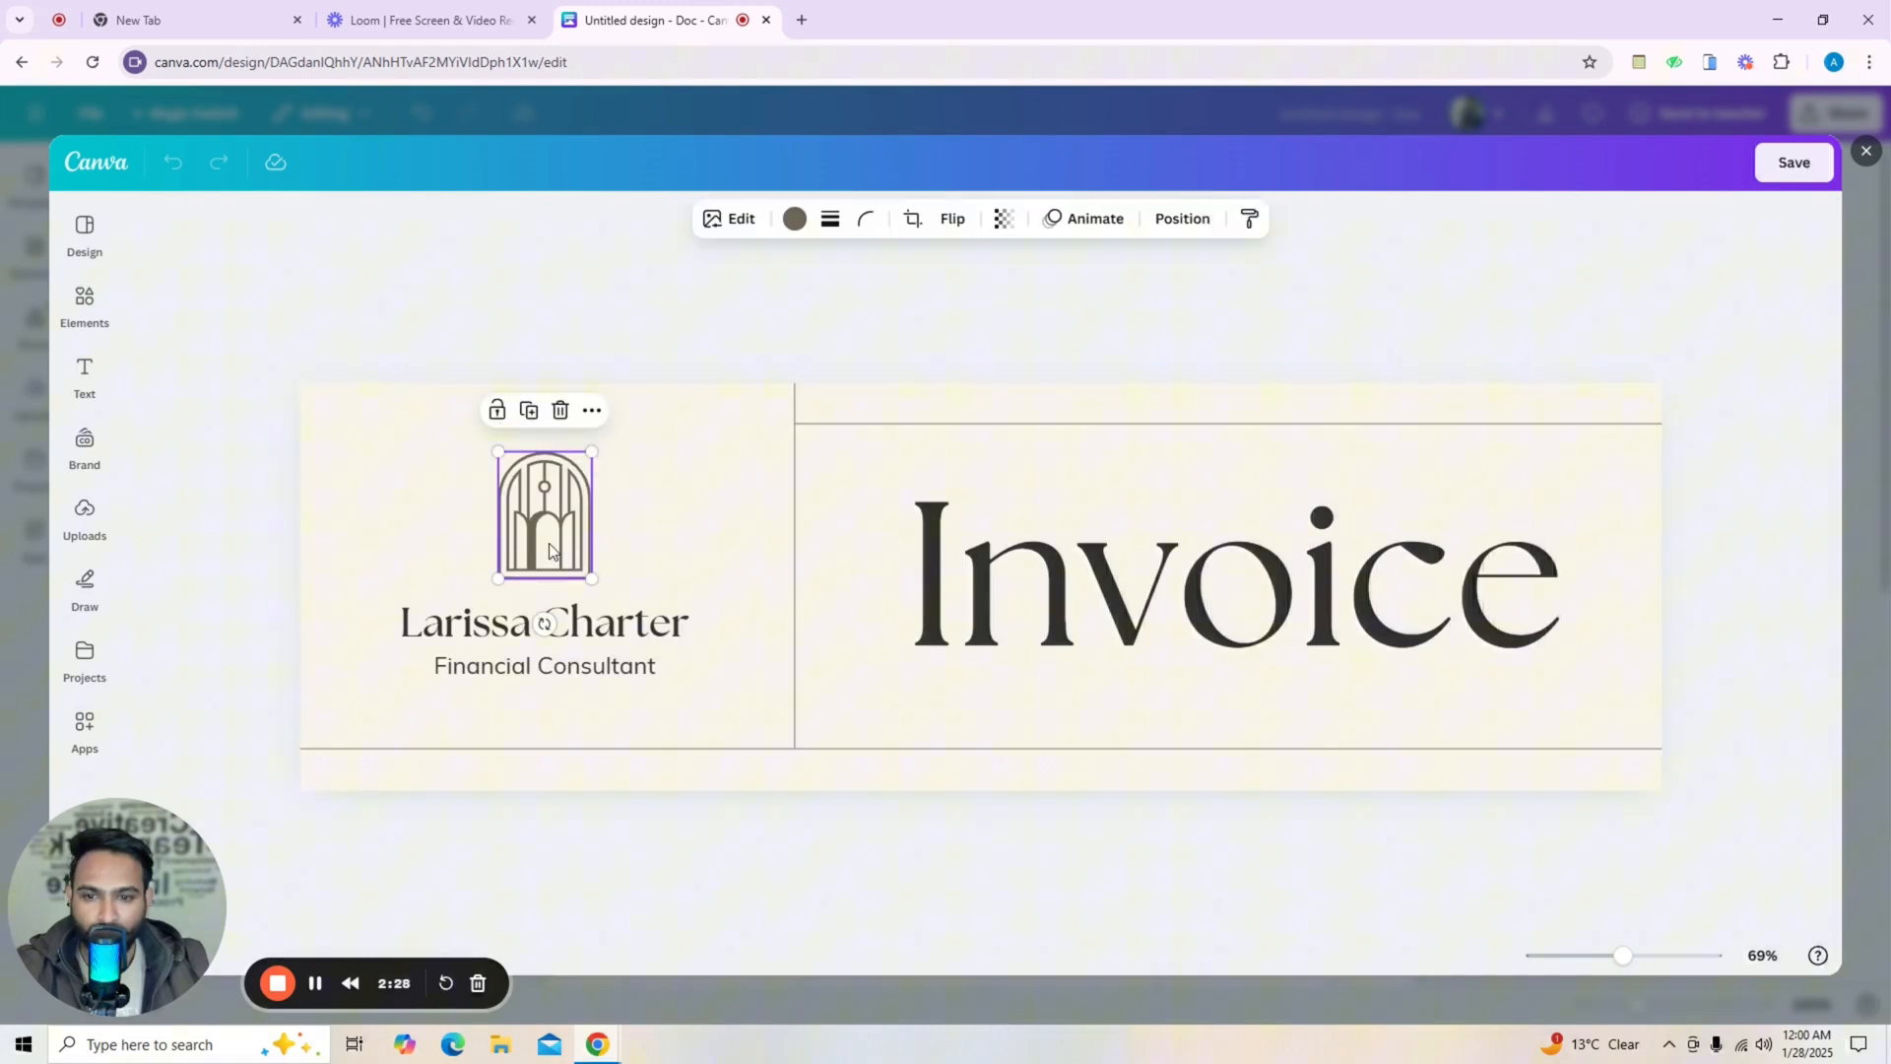
click(560, 409)
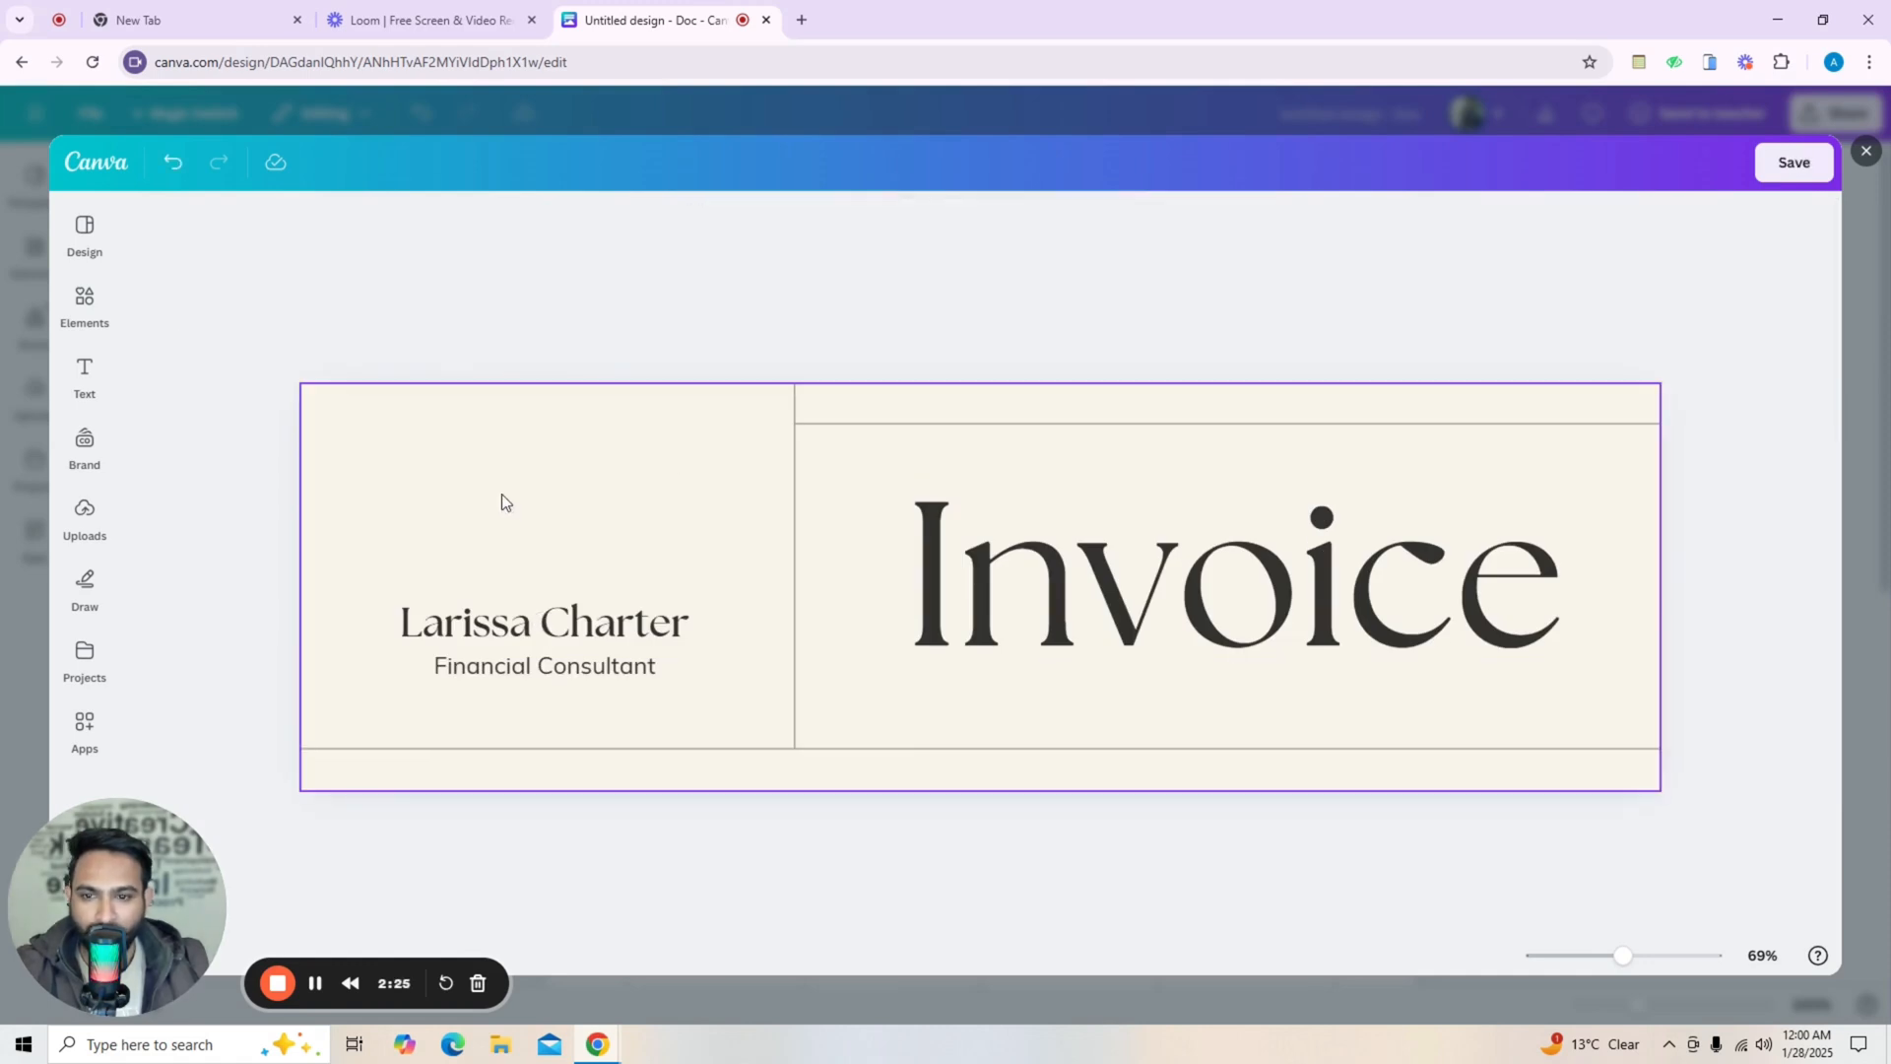
click(172, 161)
Change the consultant name text in the header to Ladfsdter.
click(543, 621)
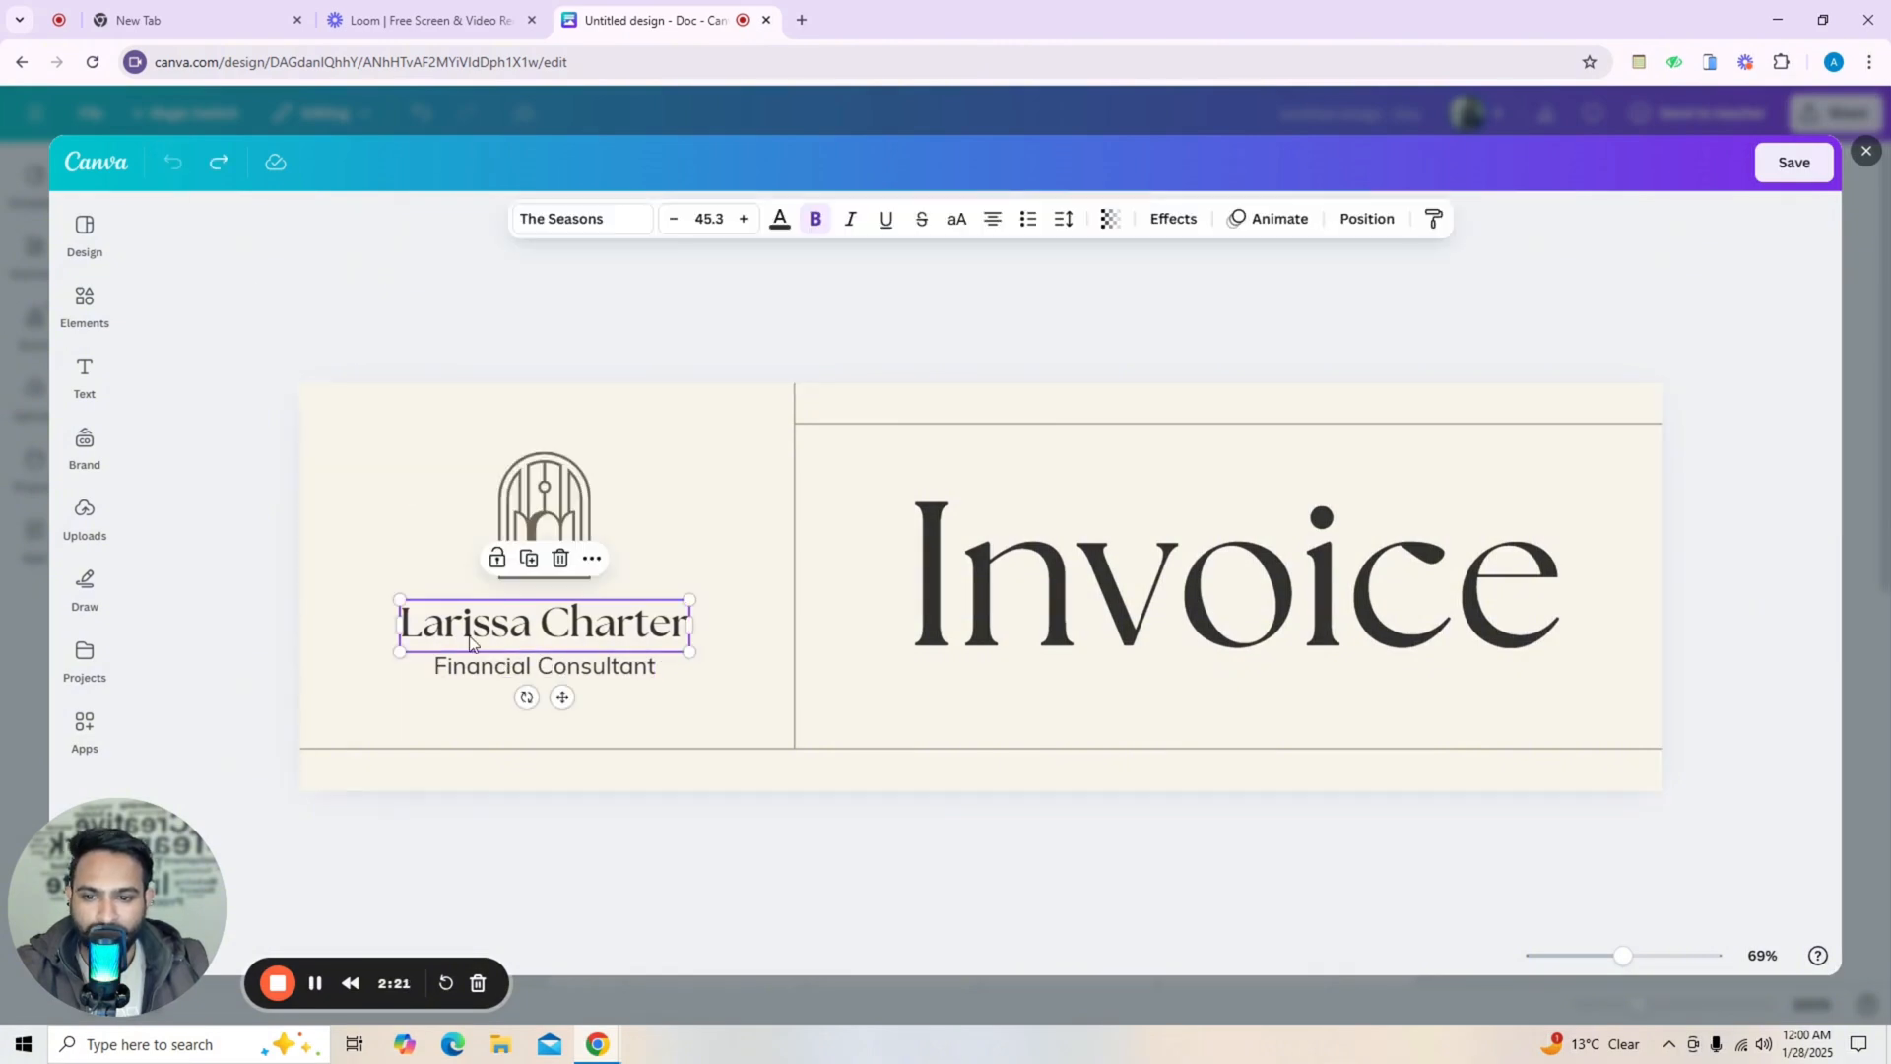
double_click(542, 620)
drag(543, 620, 638, 618)
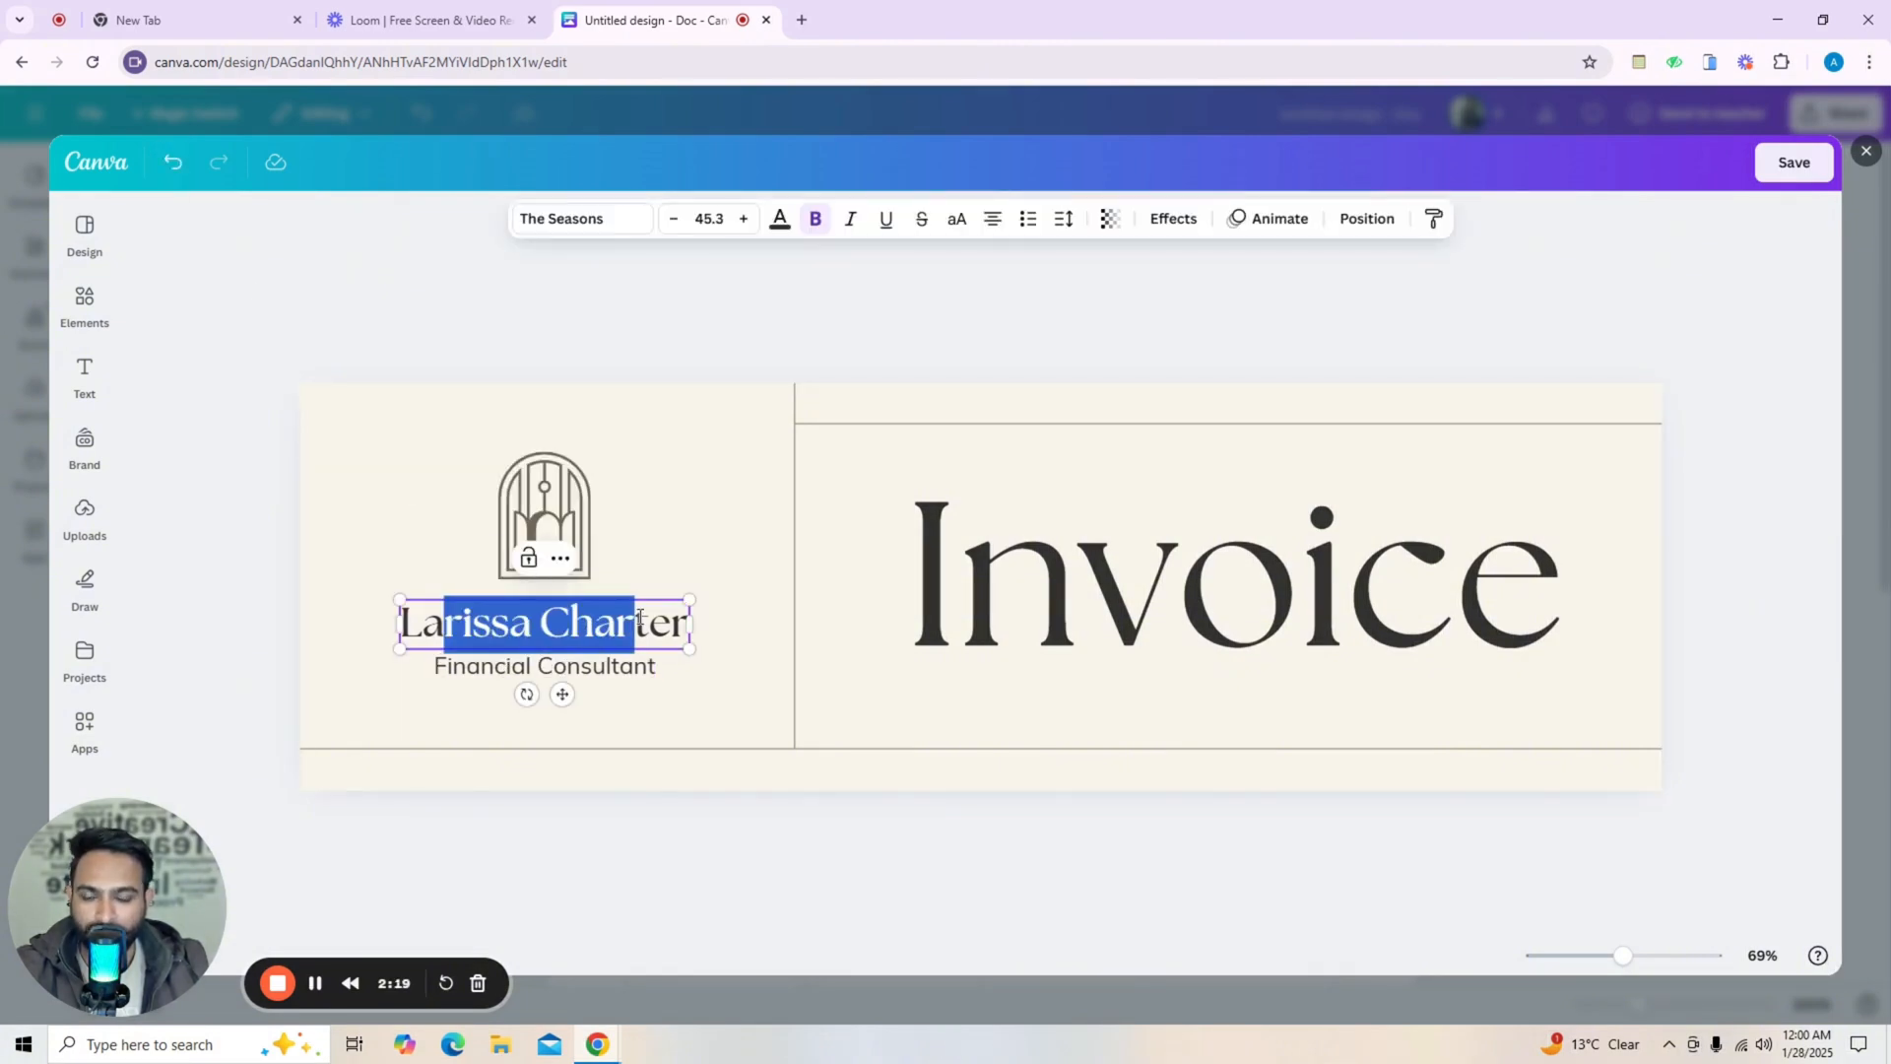
key(BackSpace)
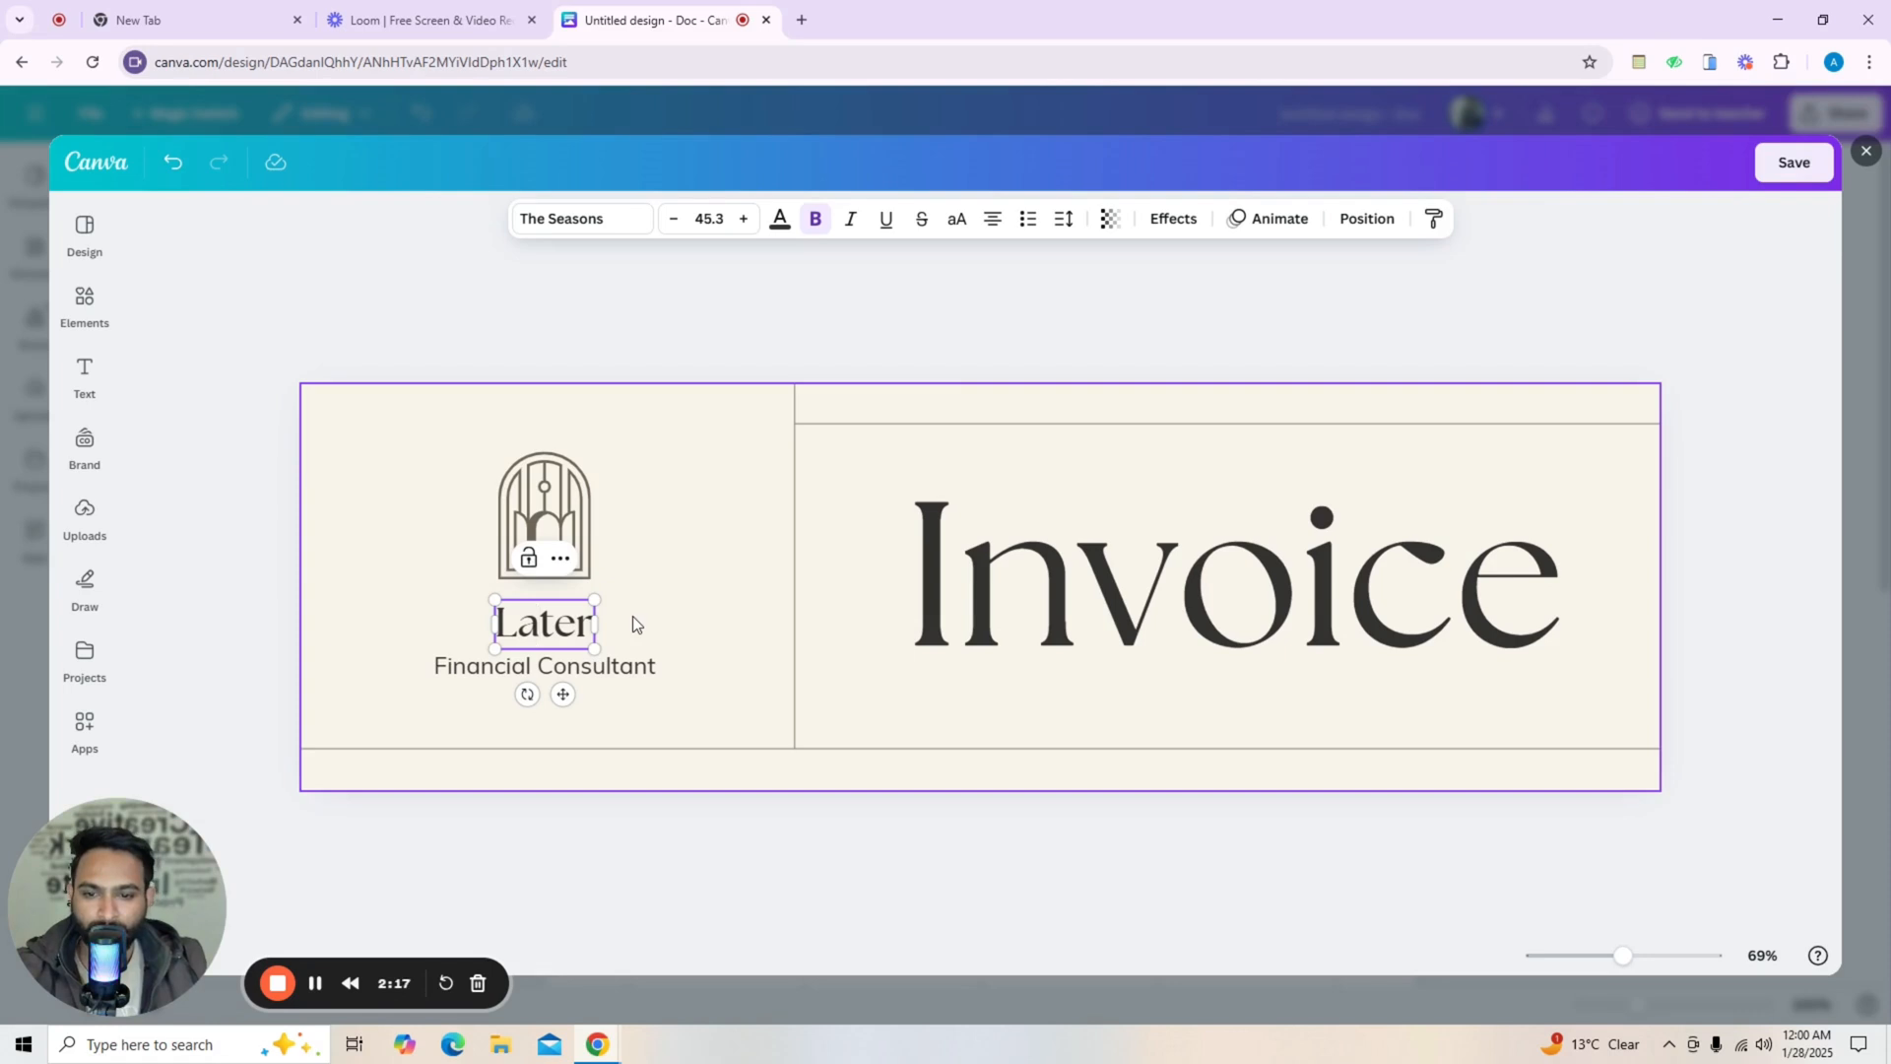
text(dfsd)
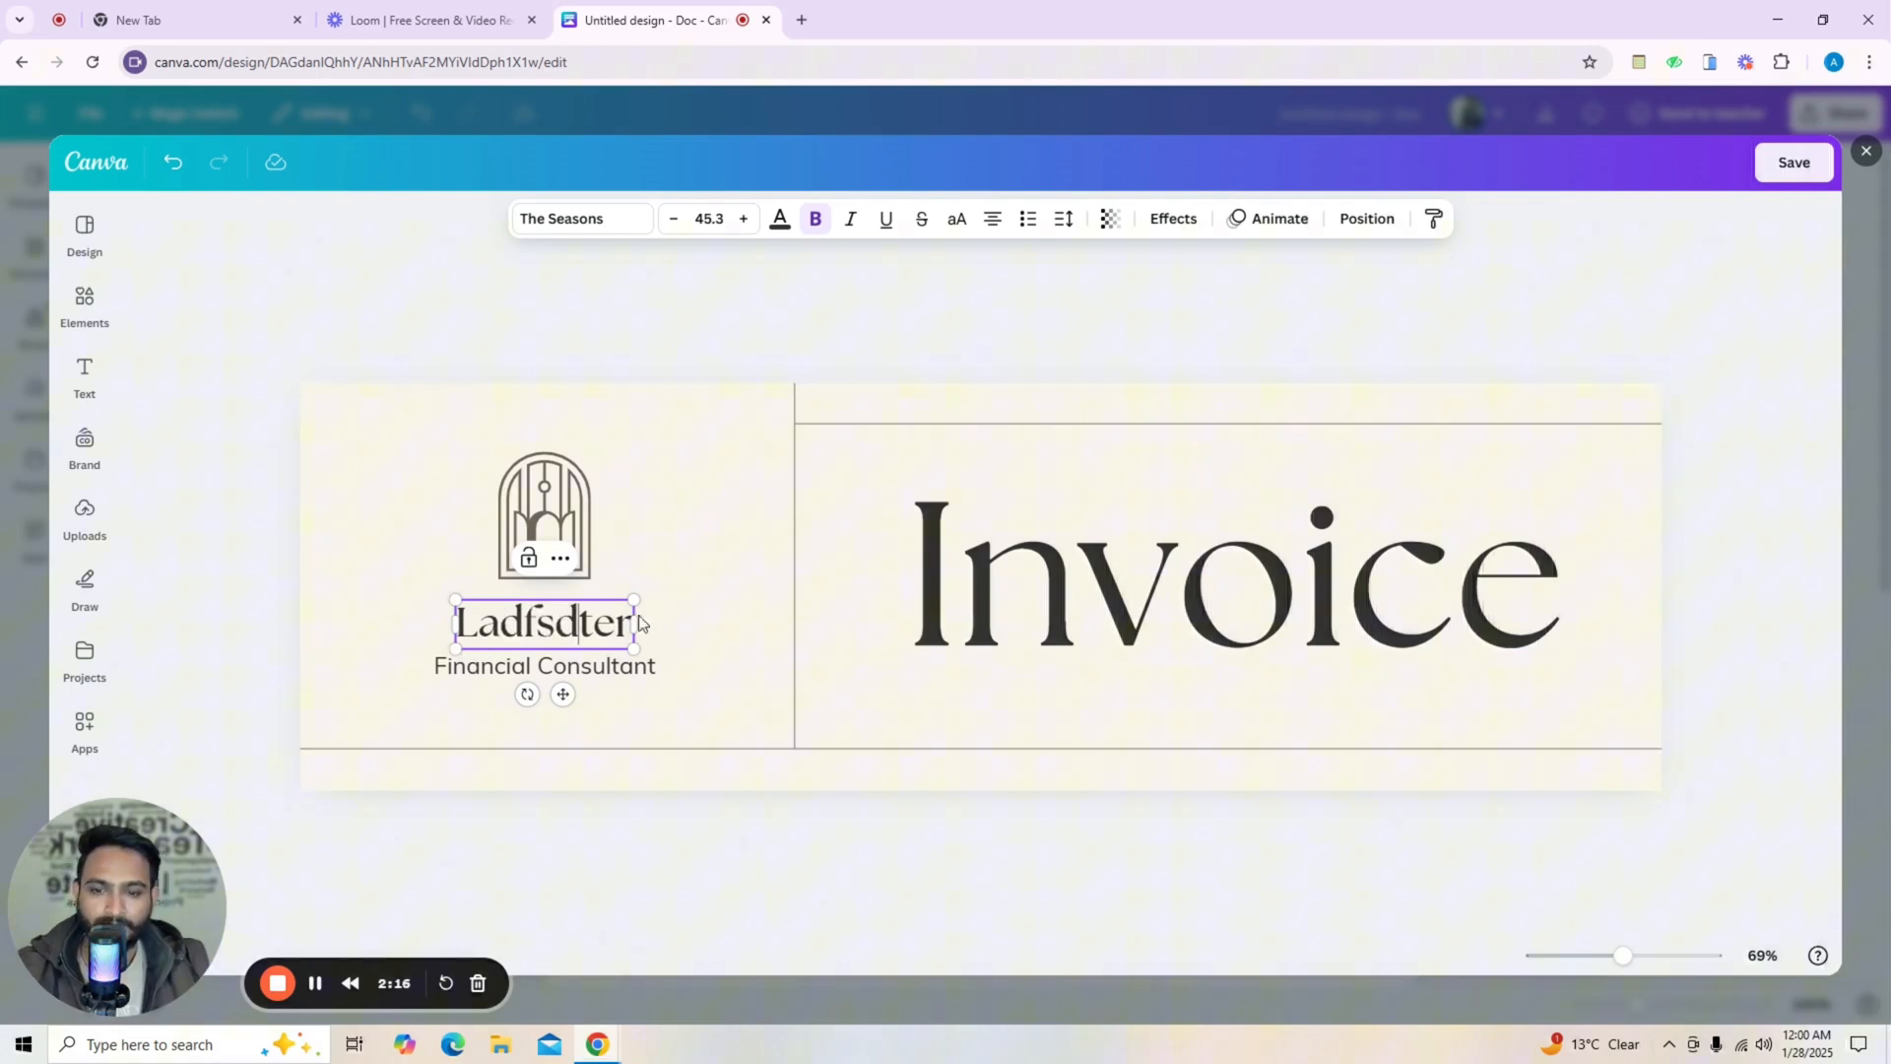
click(985, 612)
click(952, 598)
mouse_move(906, 596)
mouse_down()
mouse_move(1570, 595)
mouse_move(881, 615)
mouse_up()
click(1570, 595)
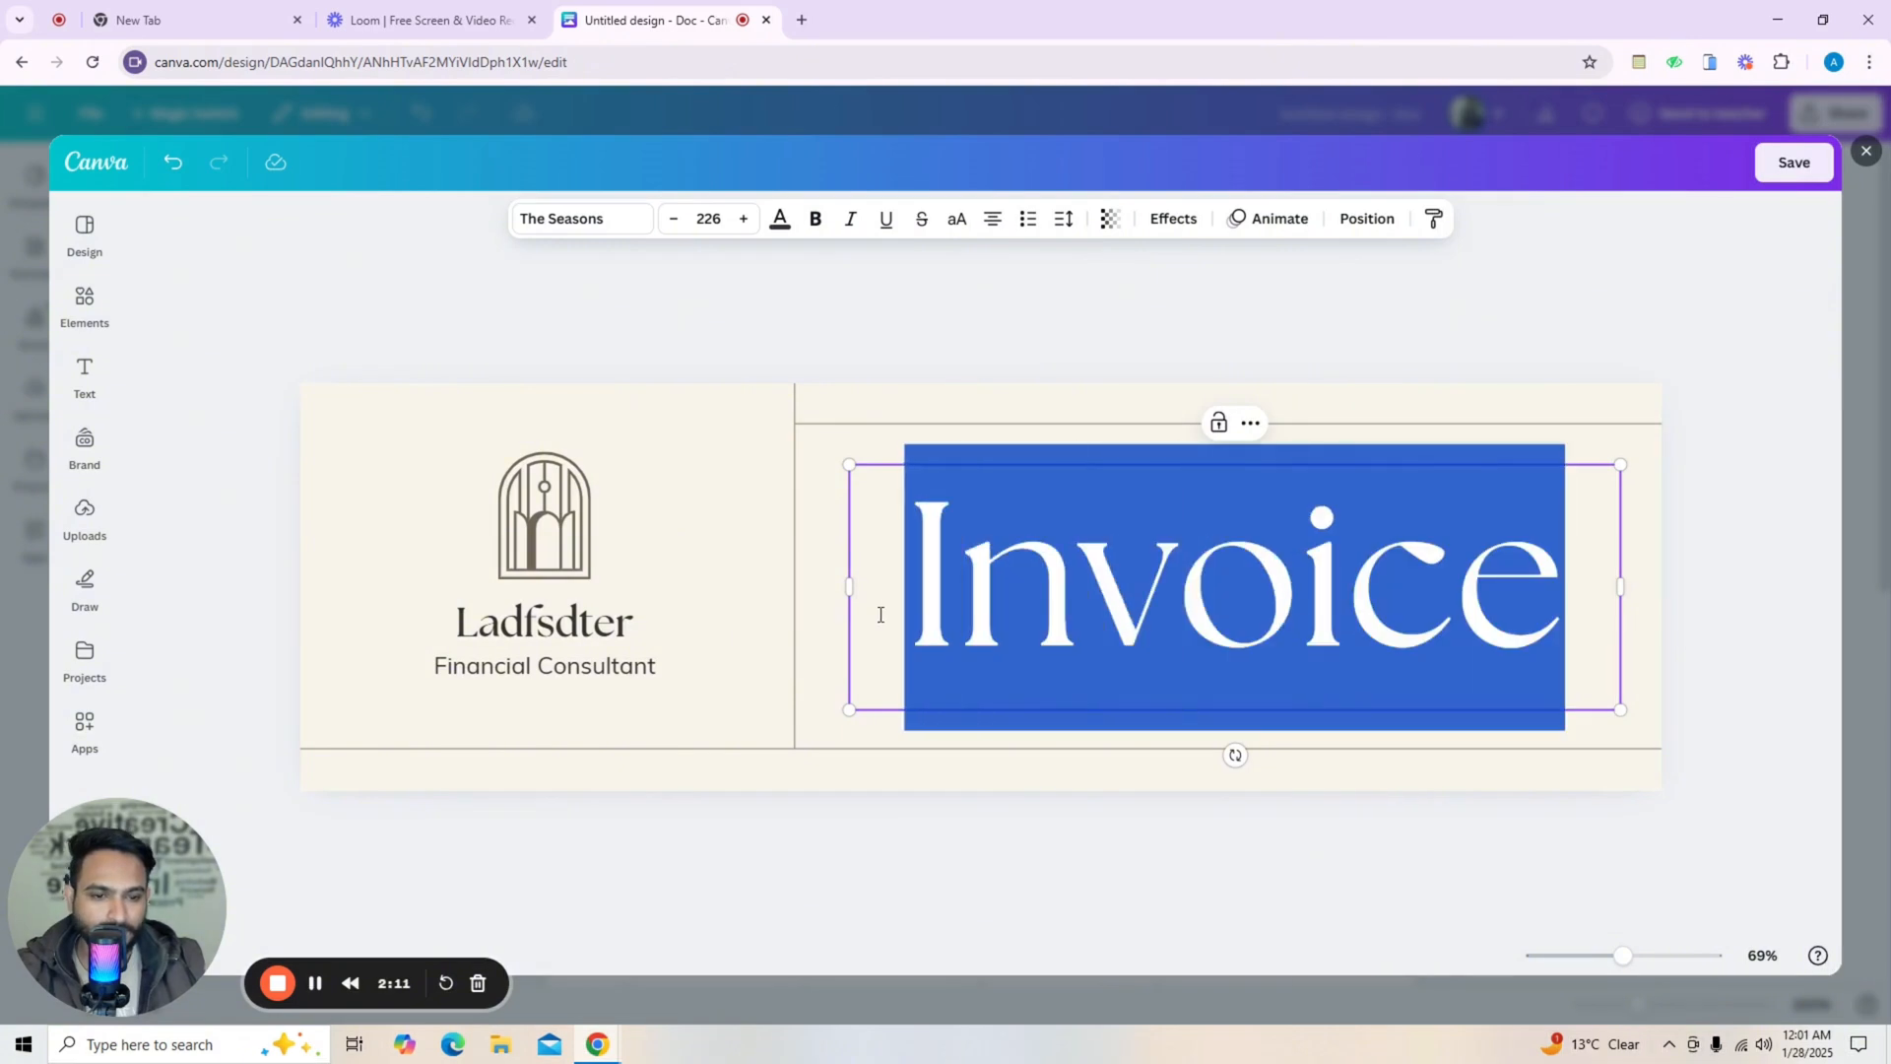
click(1616, 617)
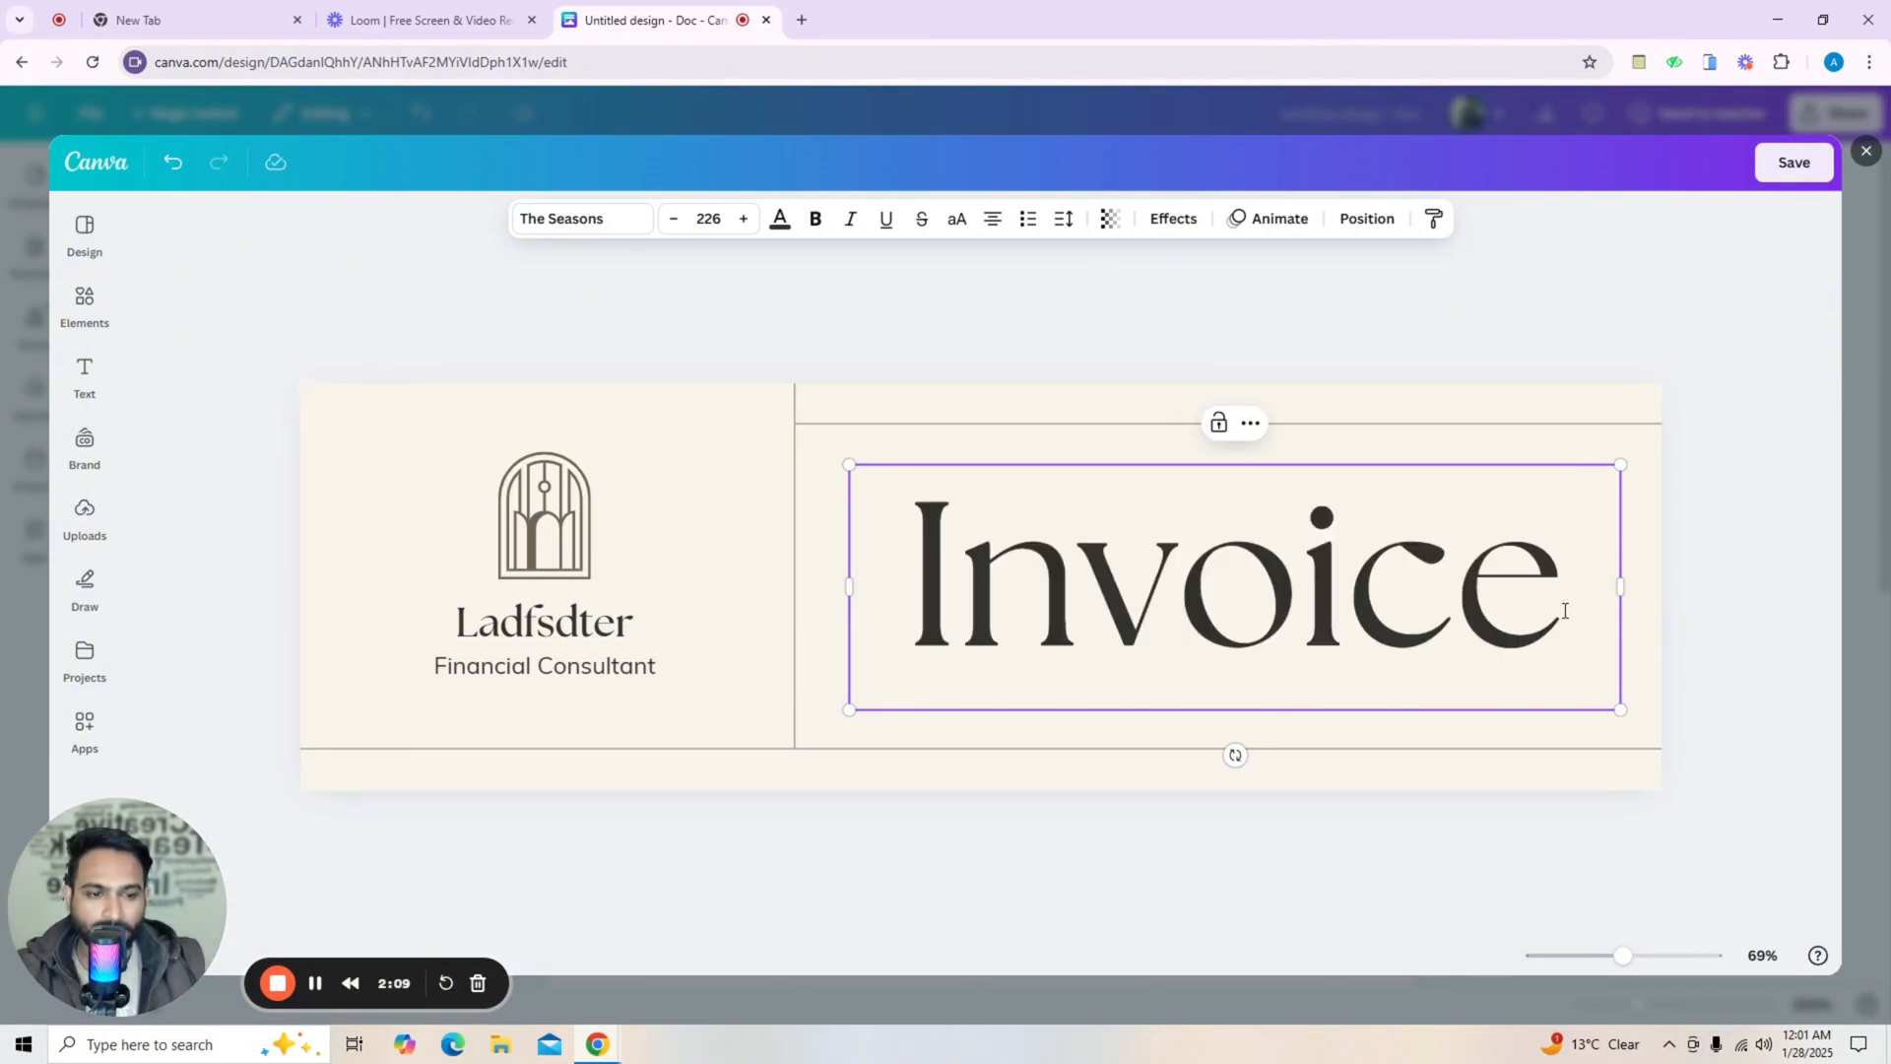
text(jj)
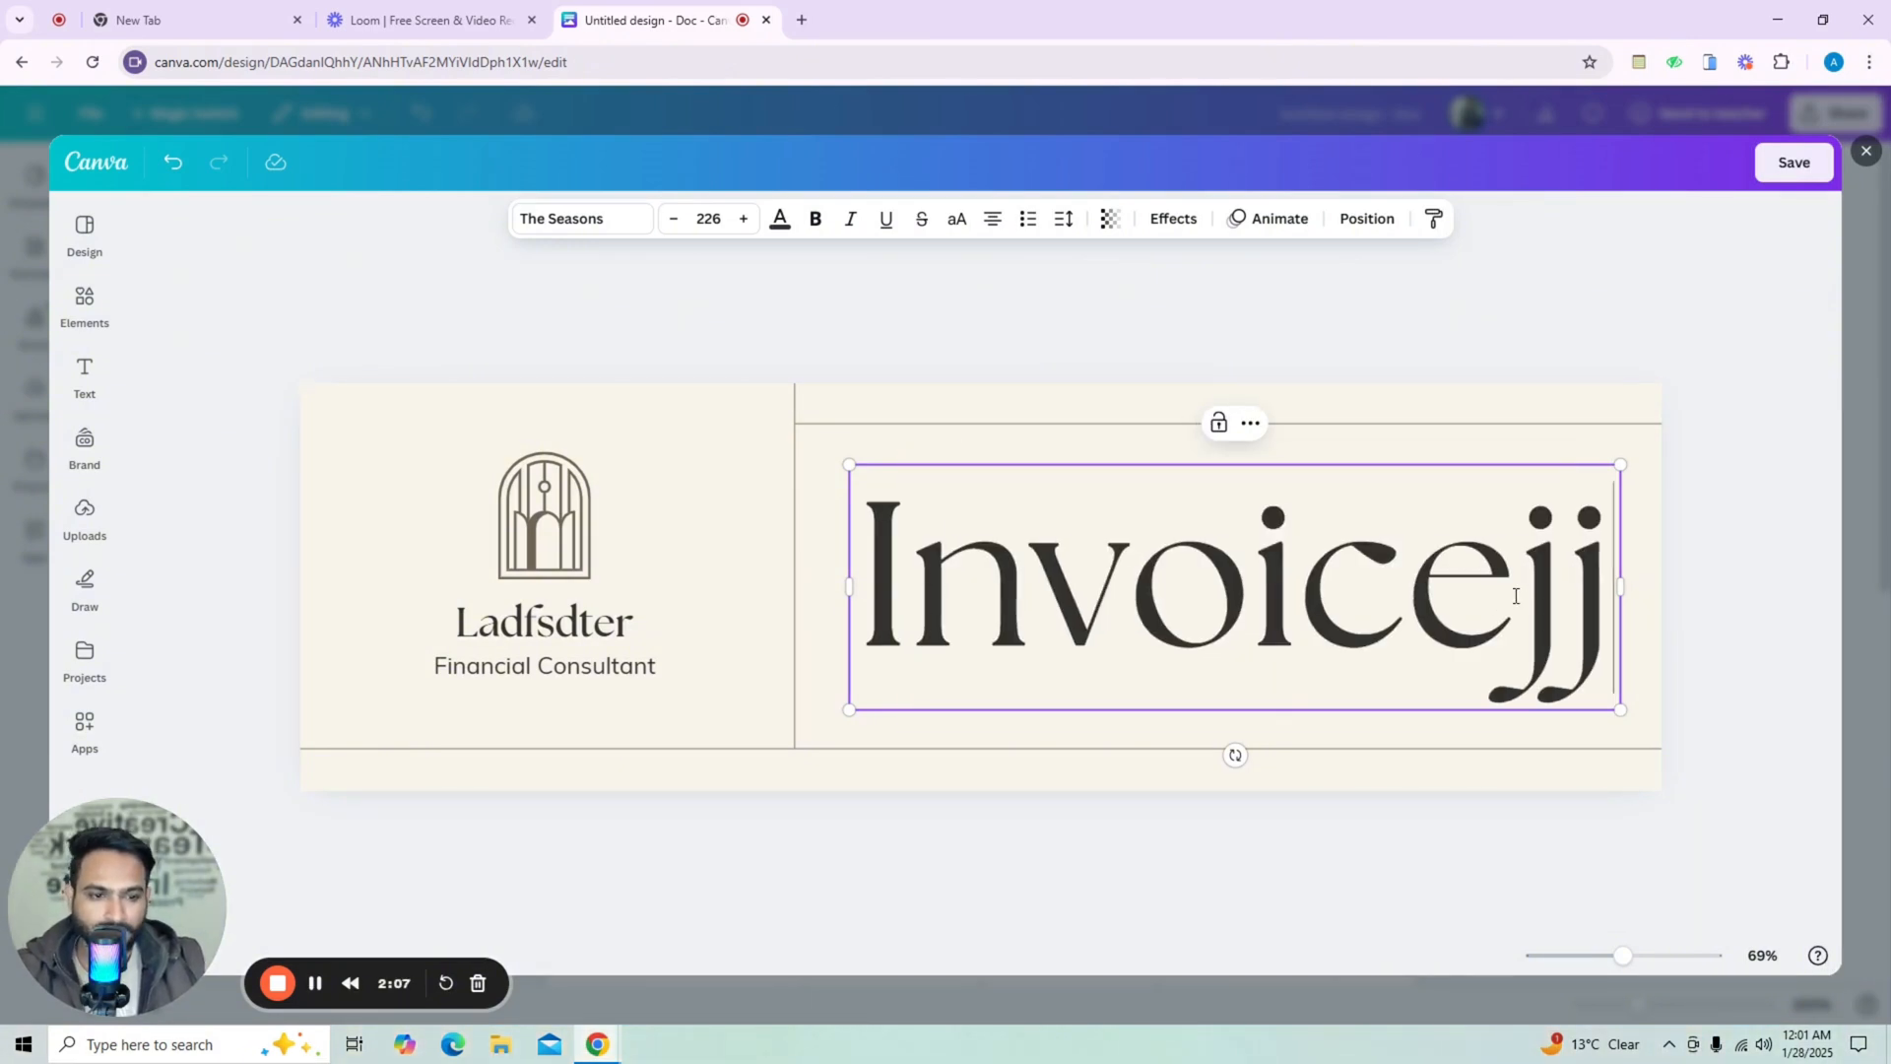
key(BackSpace)
key(BackSpace)
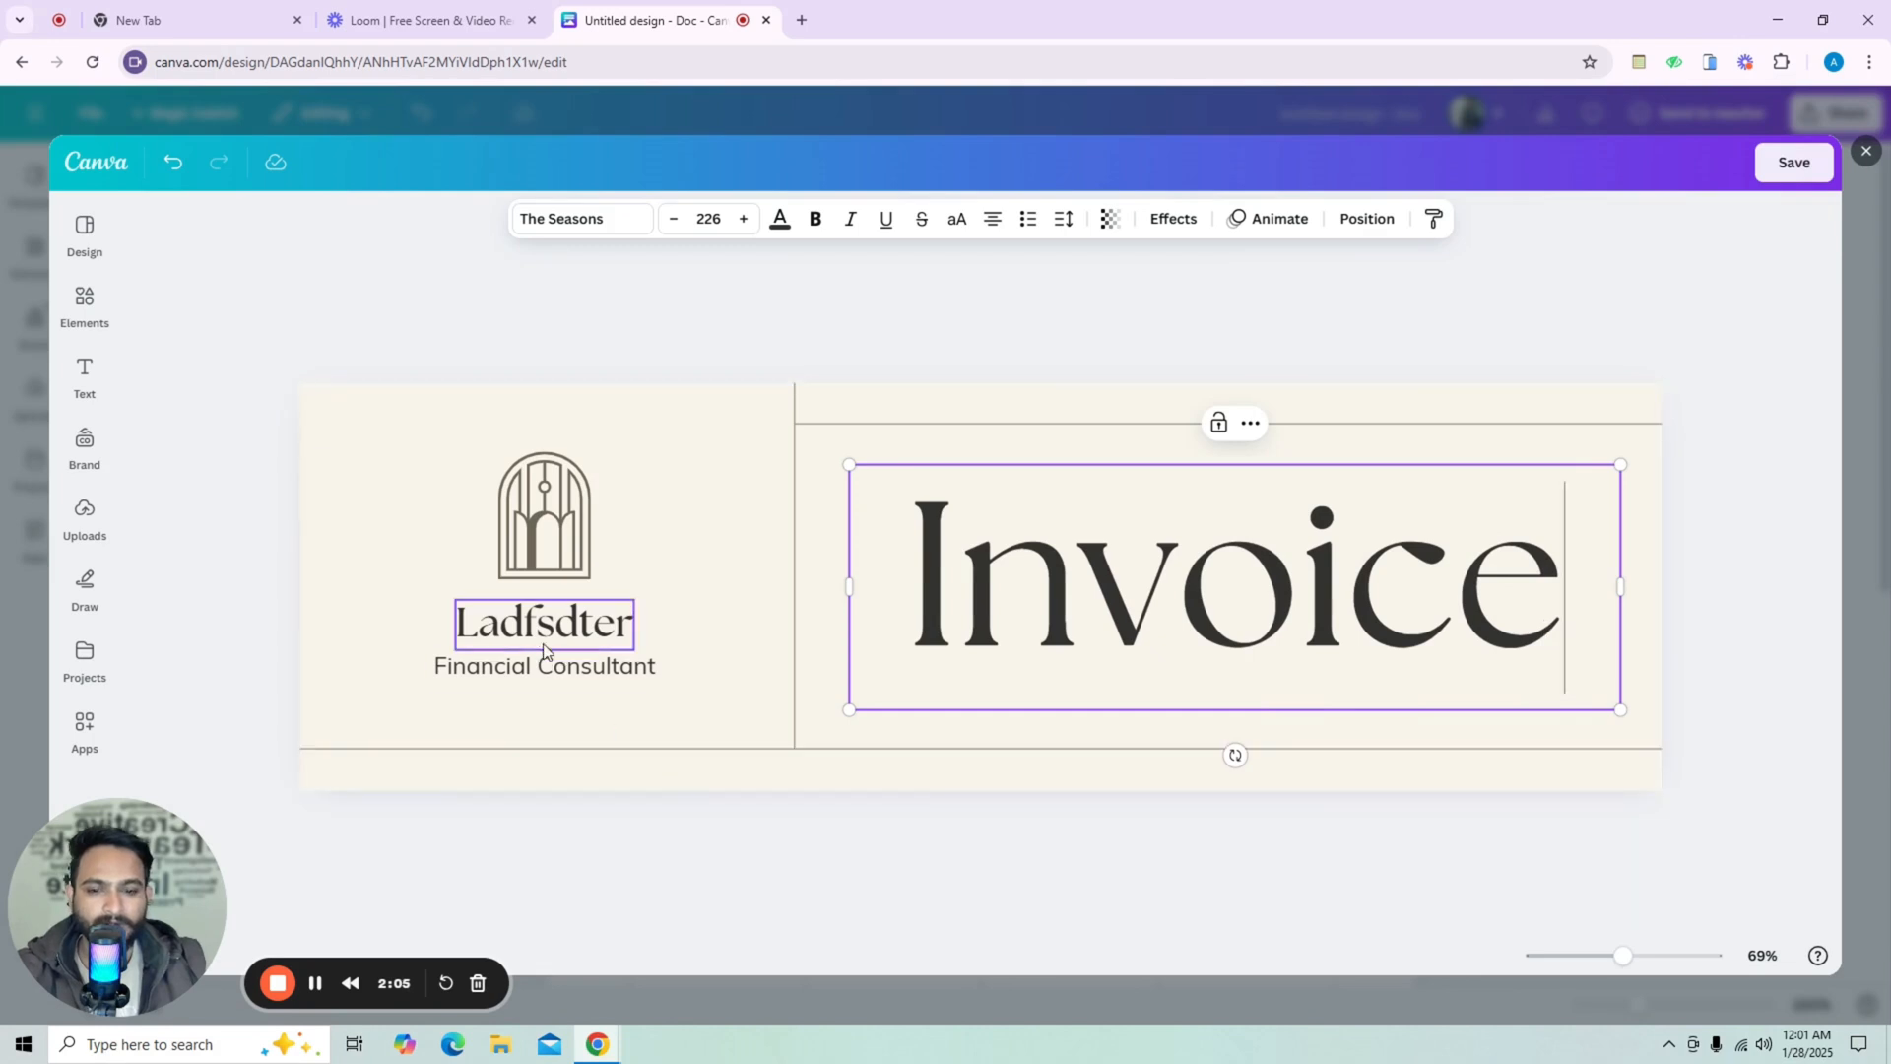
Save the header banner edits and return to the document.
click(570, 695)
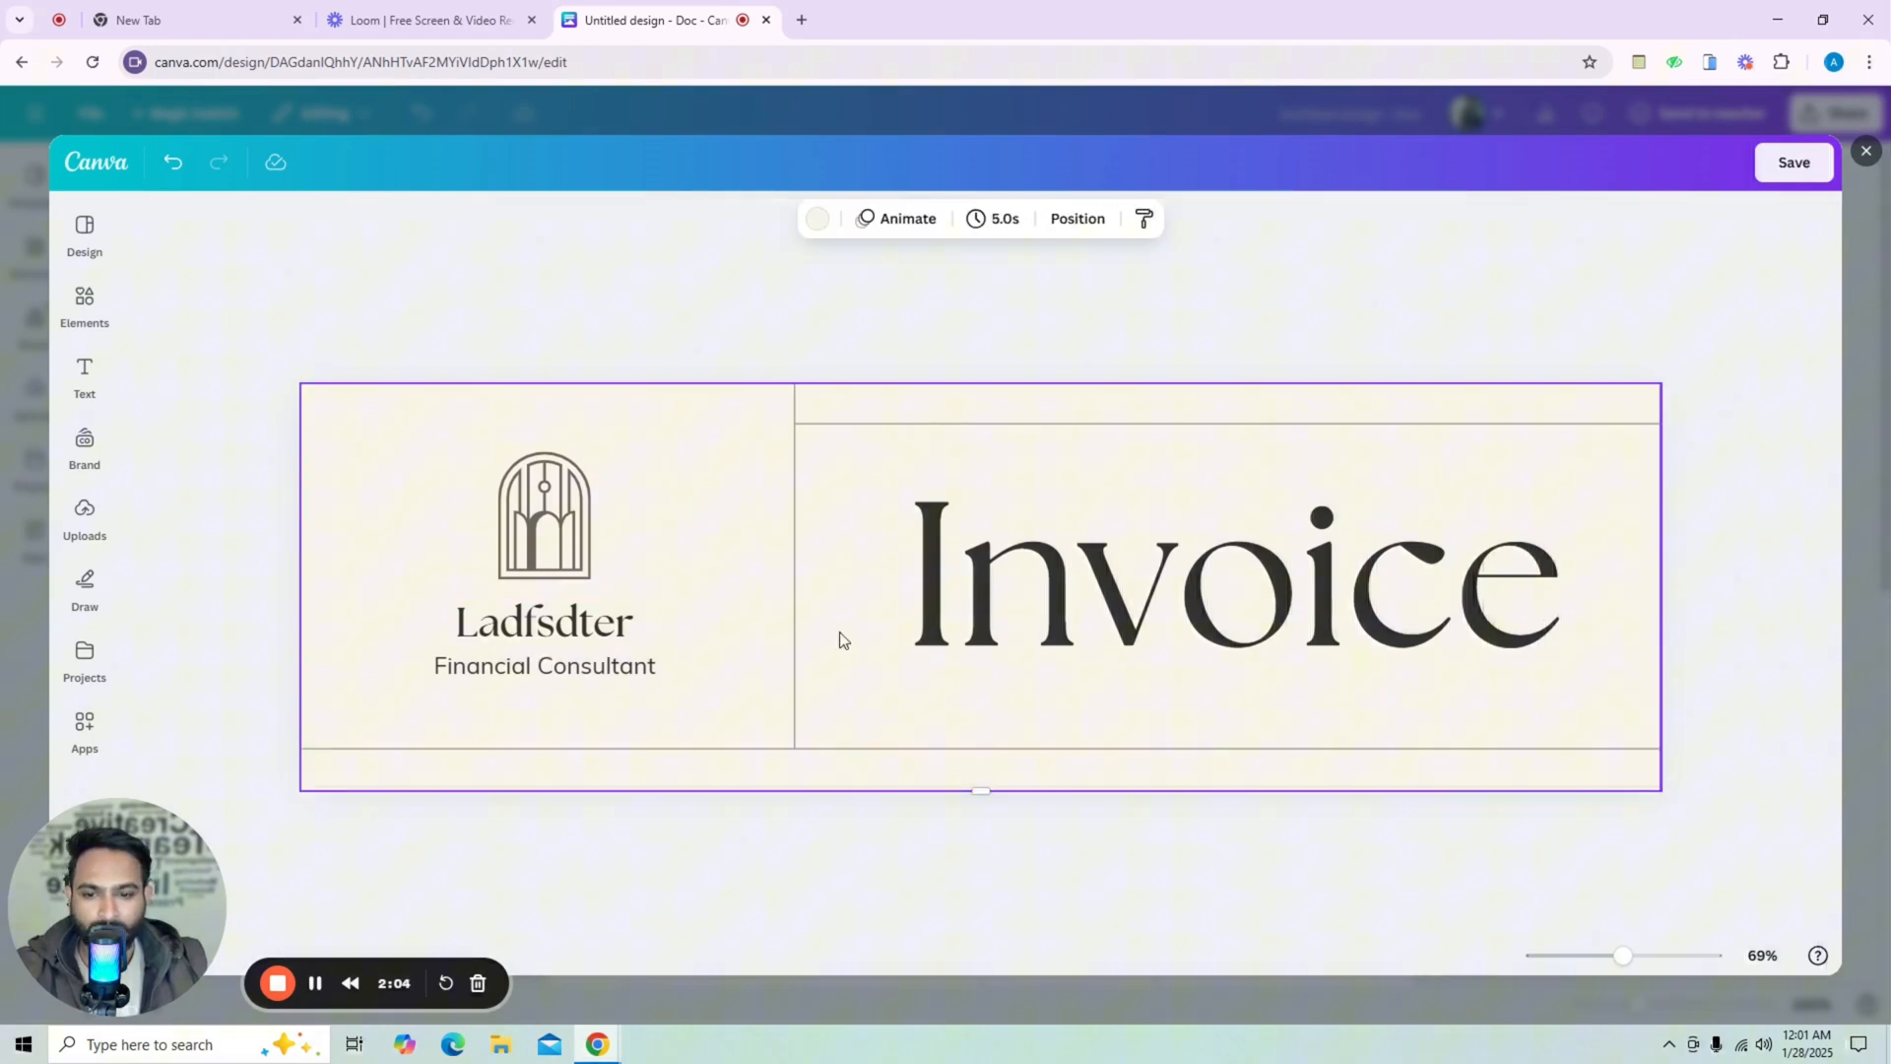
click(1783, 178)
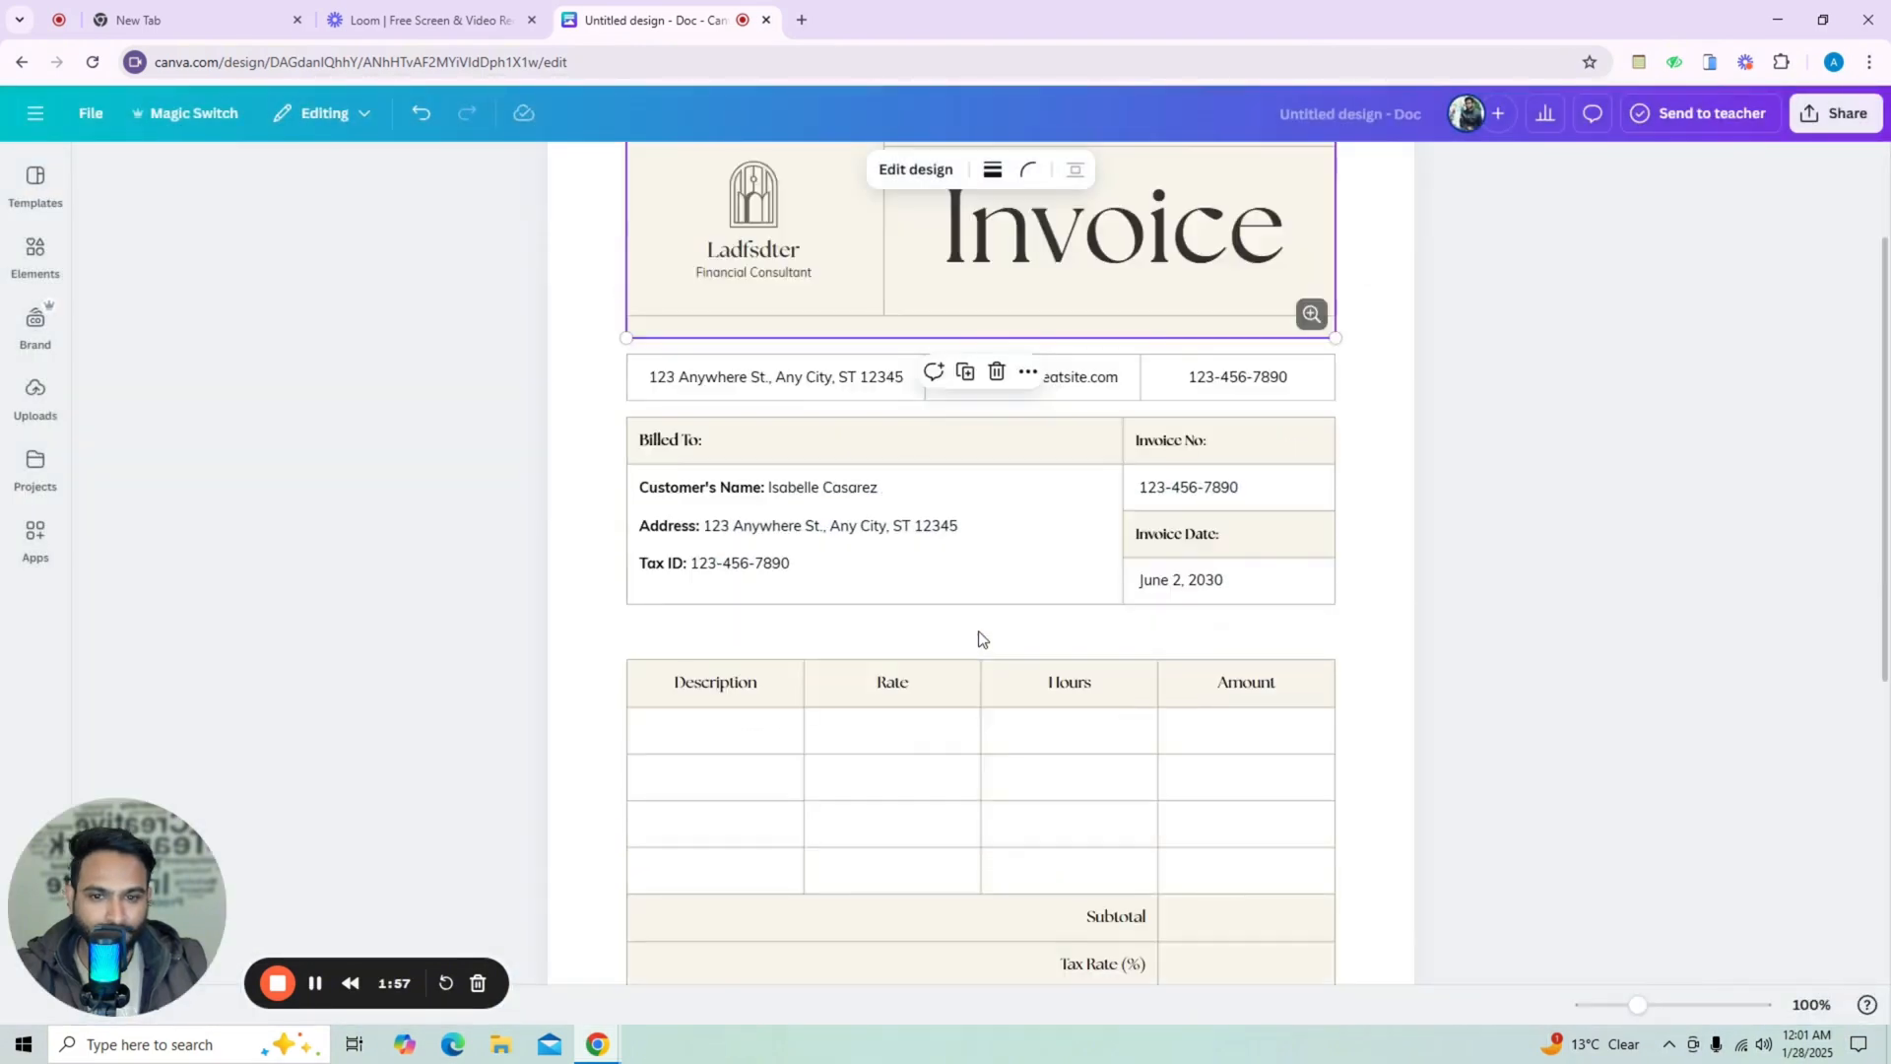
Examine the contact row and Billed To fields by selecting their text.
scroll(979, 637, down, 2)
scroll(804, 459, up, 1)
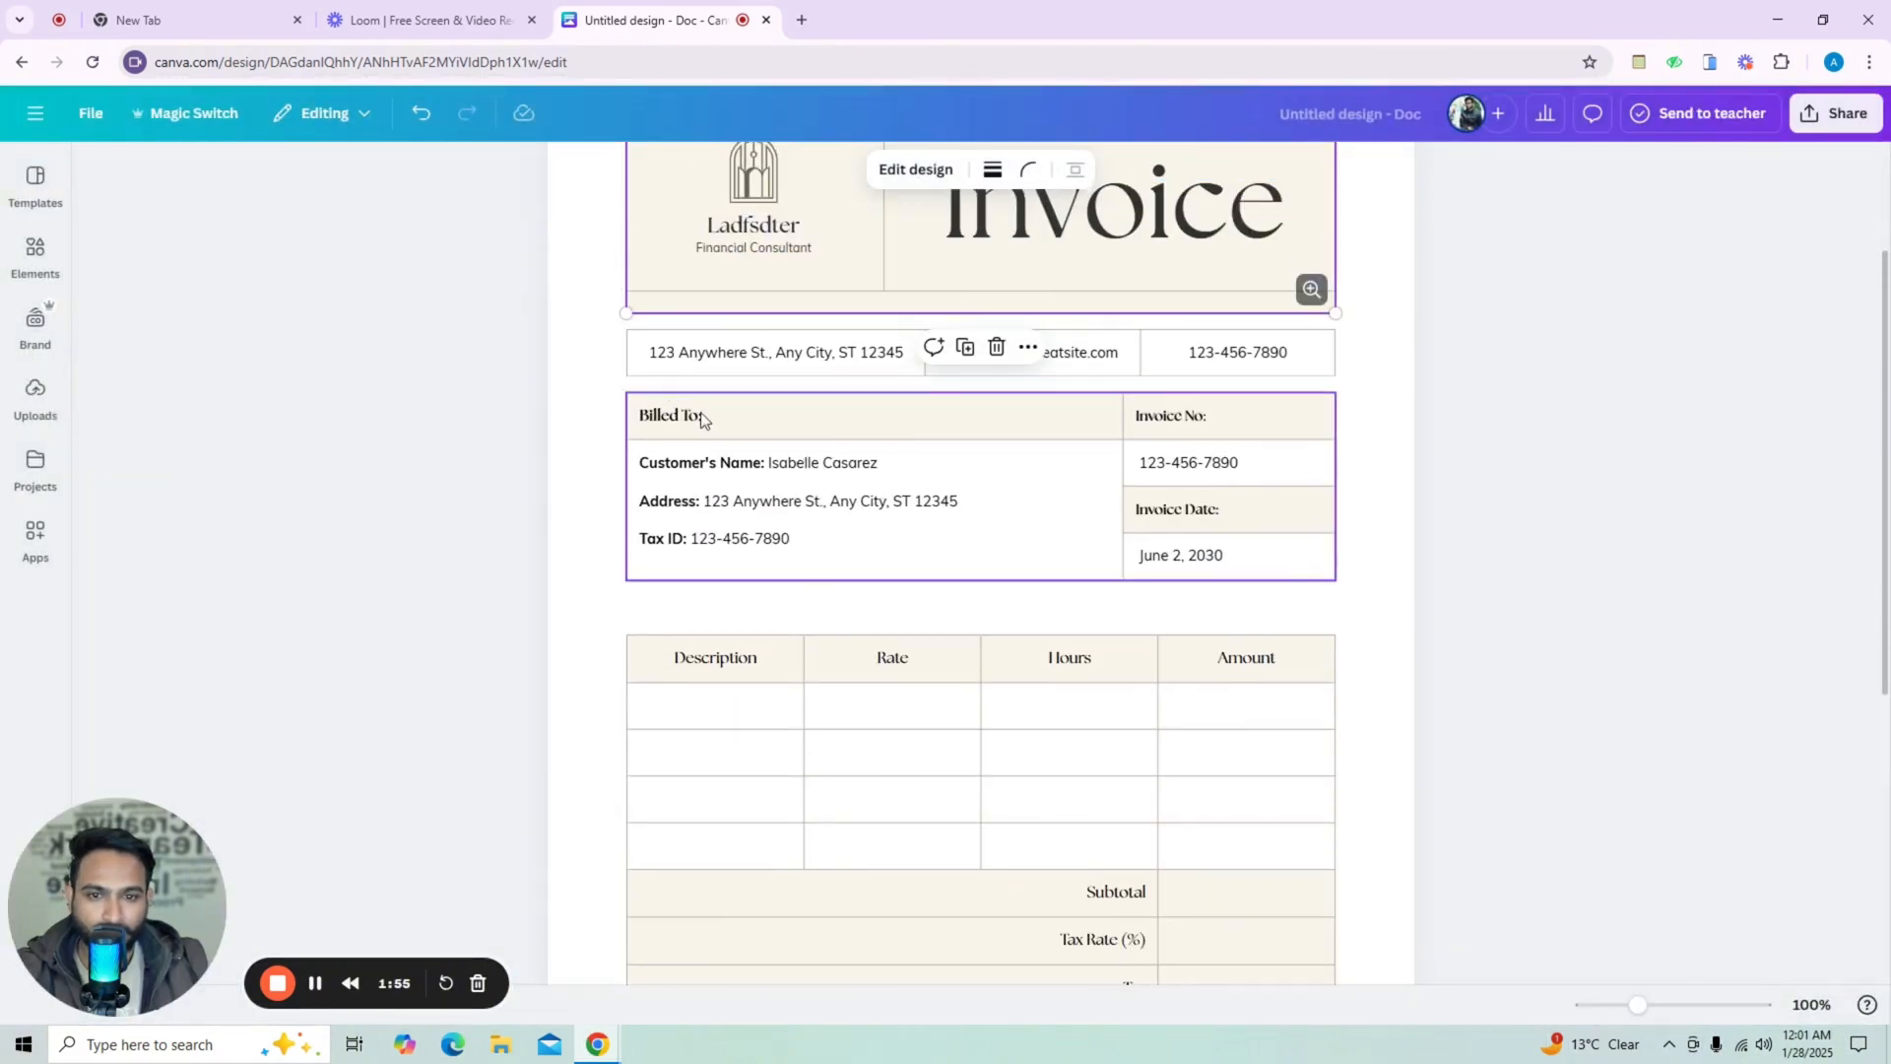
click(789, 455)
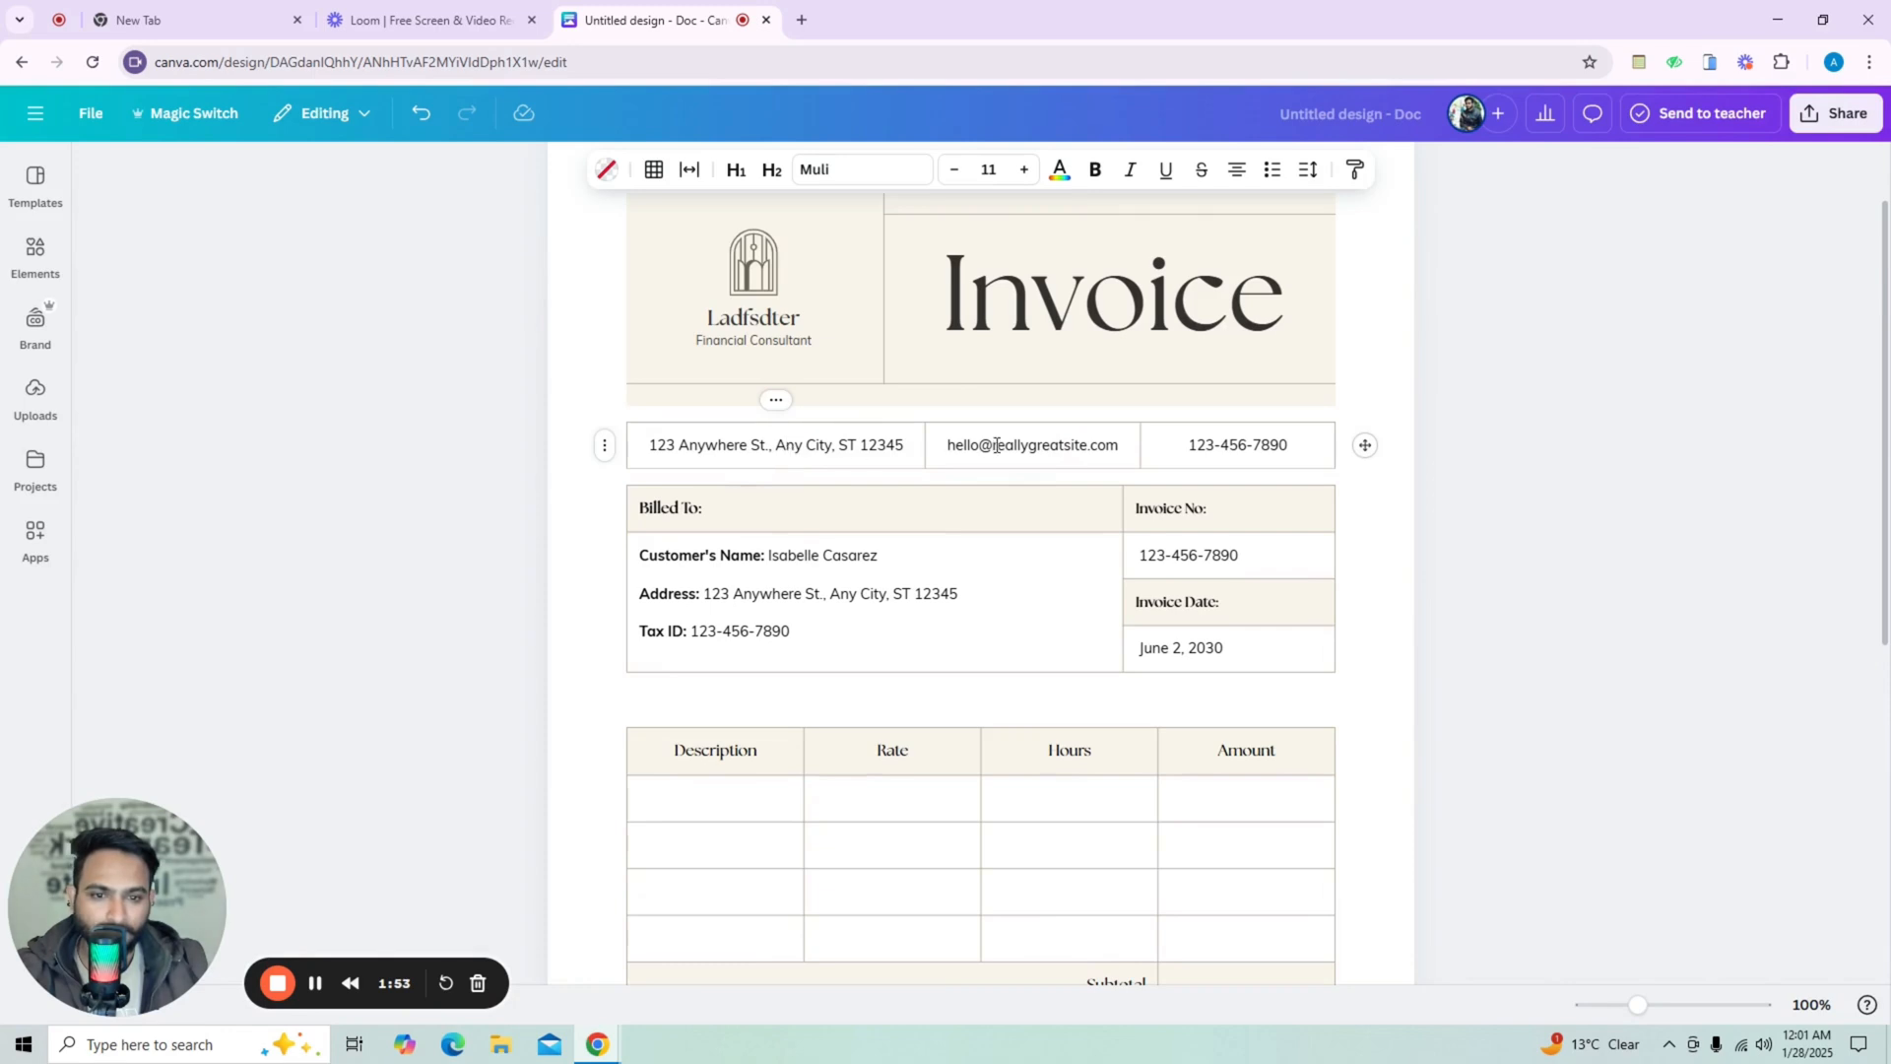
mouse_move(955, 445)
mouse_down()
mouse_move(1060, 445)
mouse_move(955, 446)
mouse_up()
click(1097, 445)
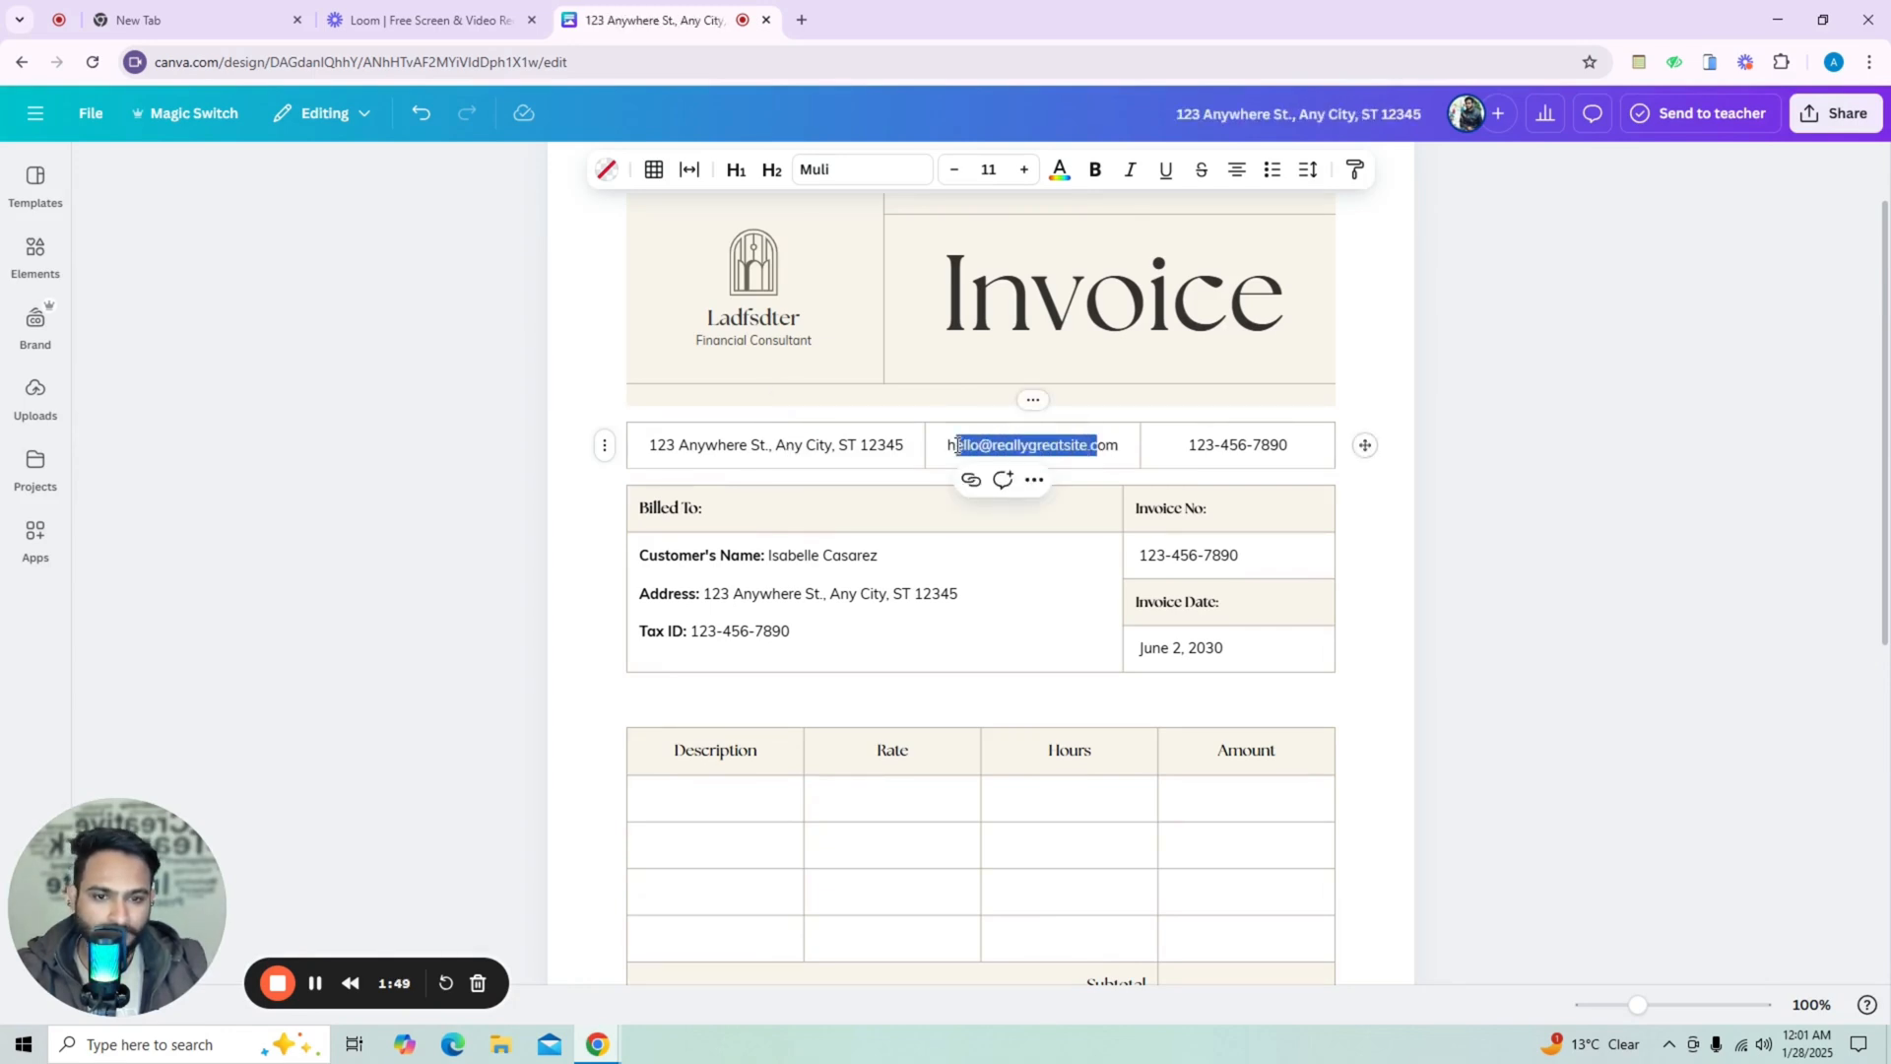
drag(1195, 445, 1270, 445)
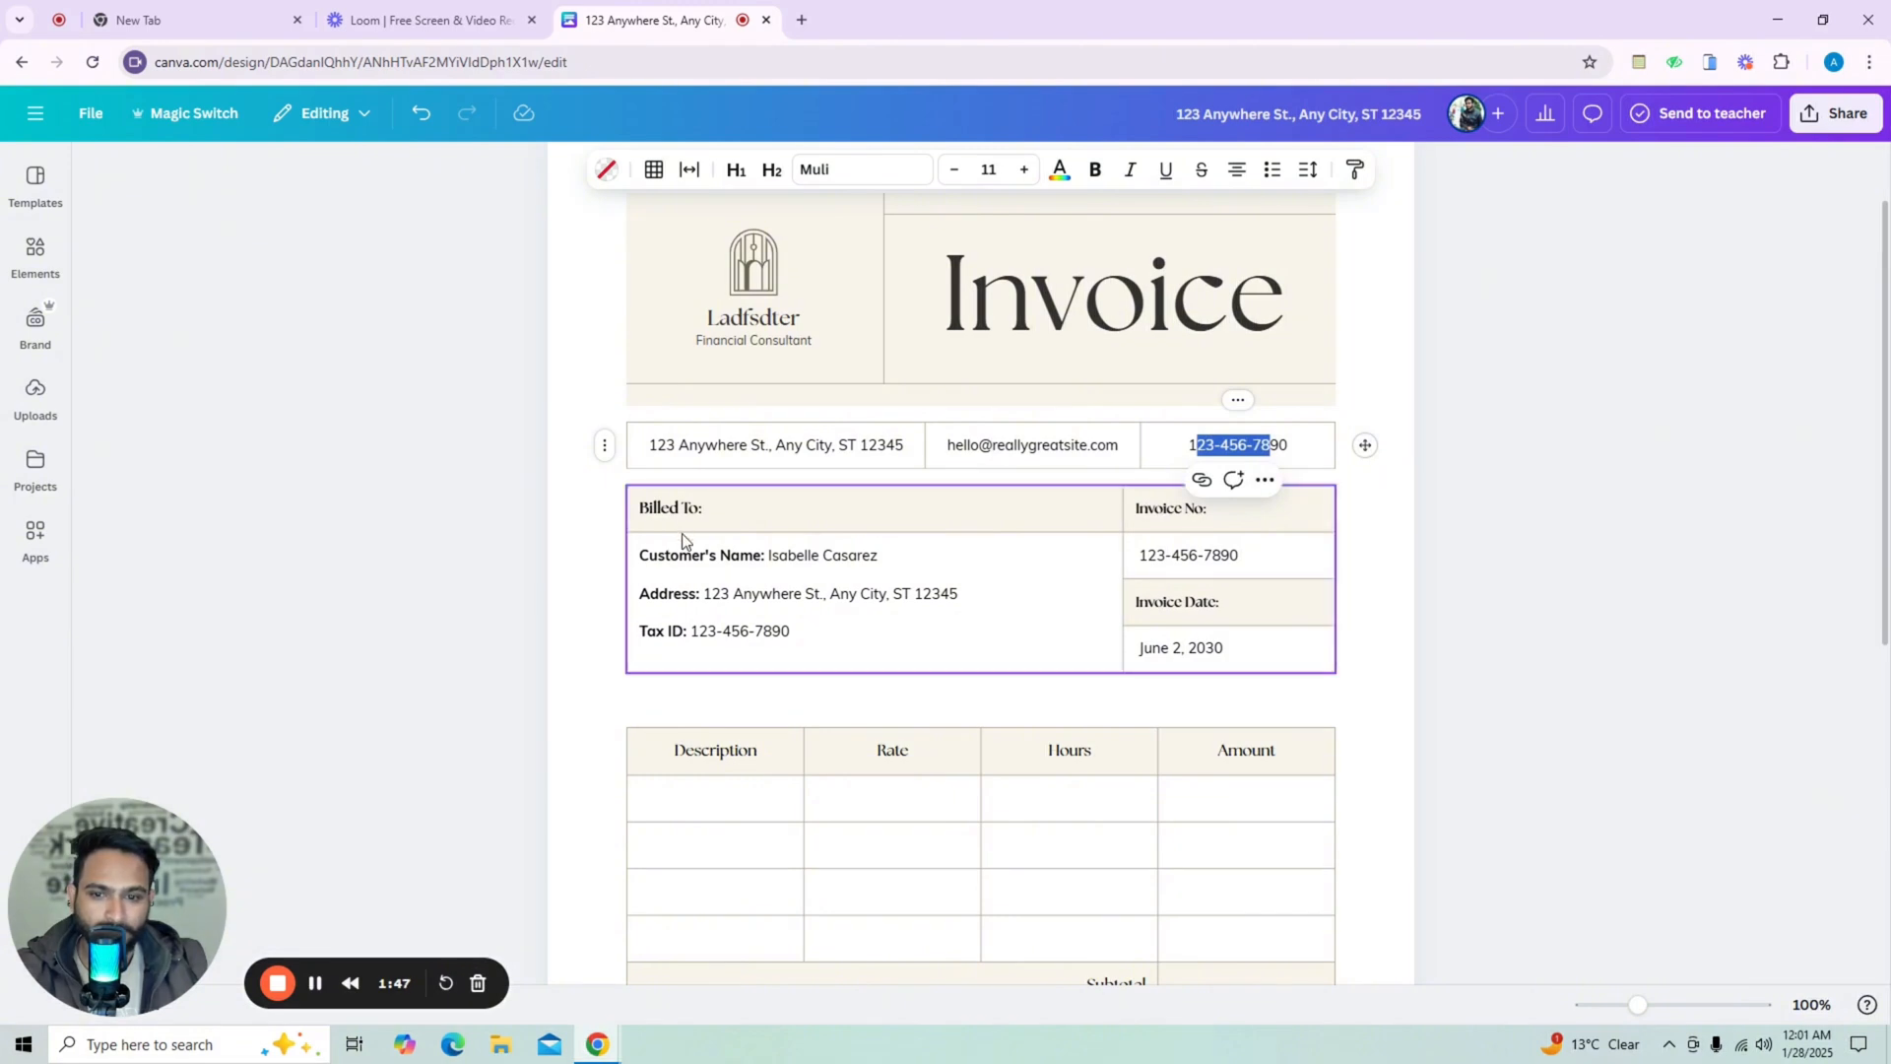
drag(671, 555, 771, 554)
click(1165, 560)
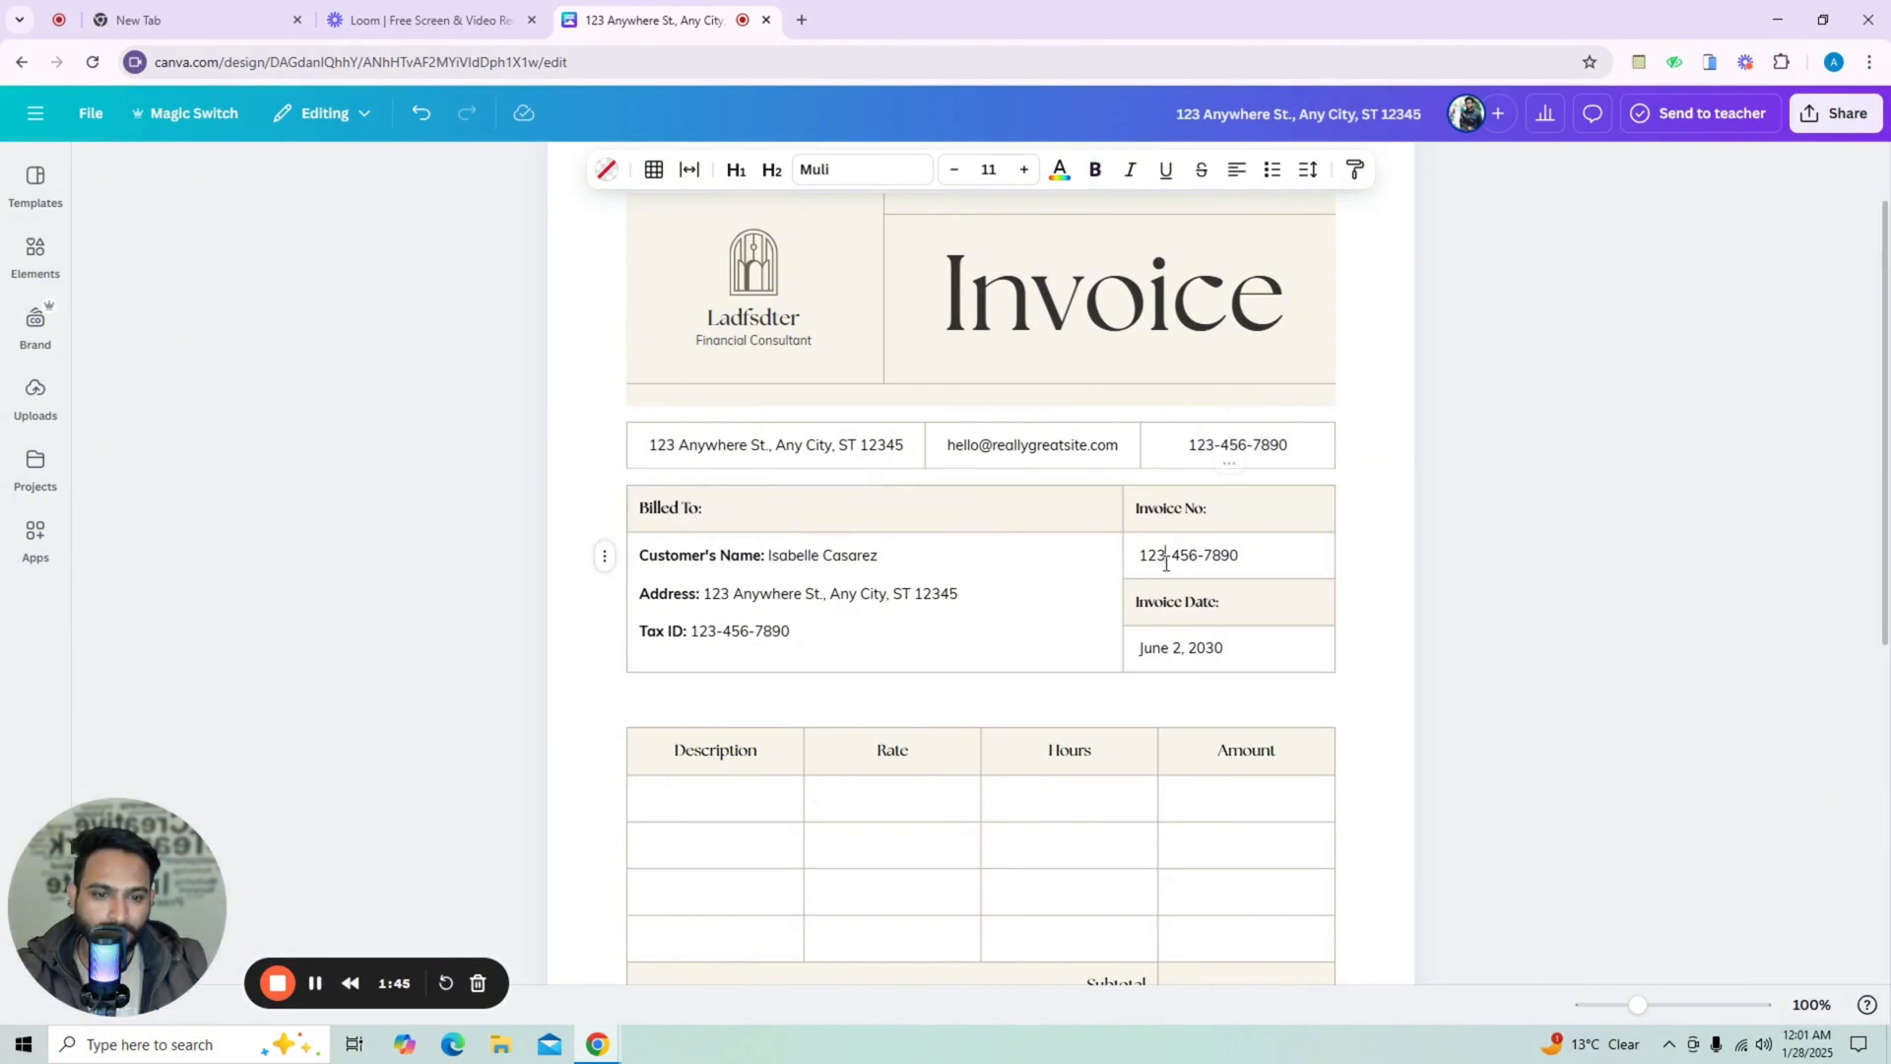
Examine the items table and the Payment Information section by clicking into cells and selecting text.
scroll(1163, 582, down, 3)
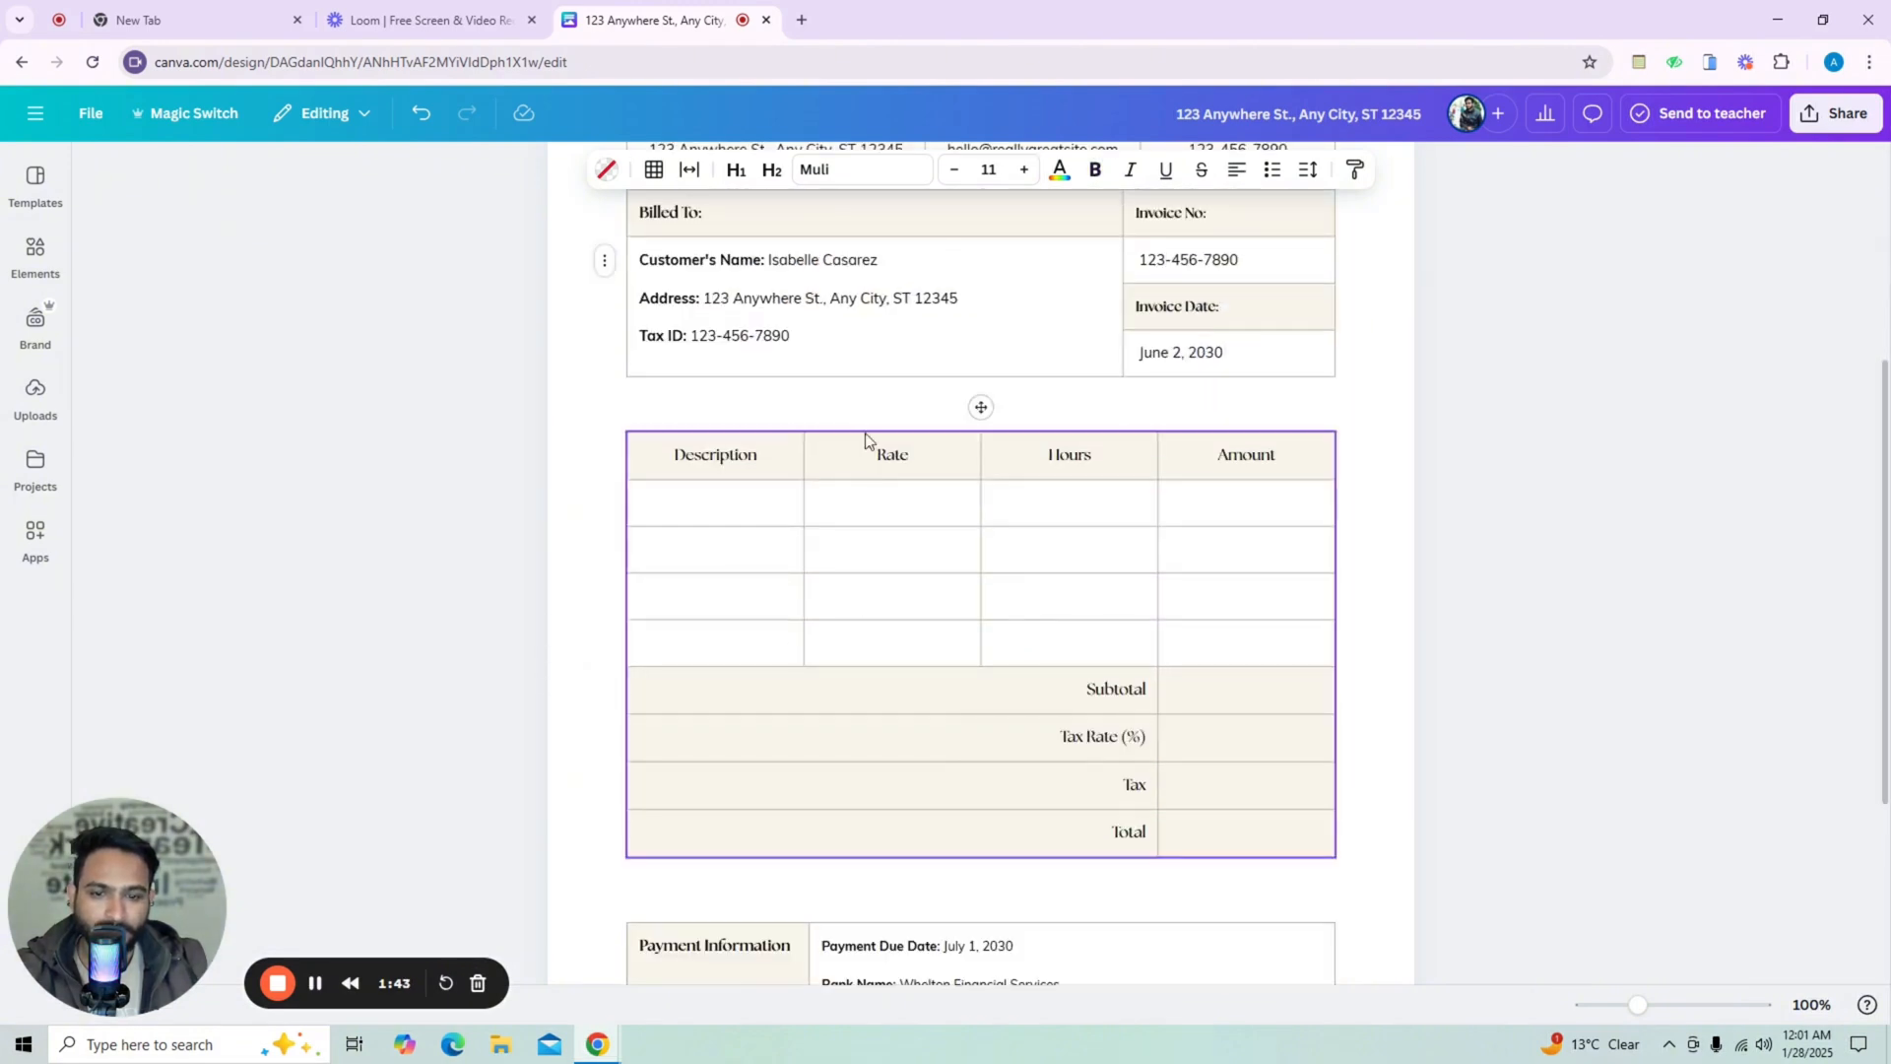
click(731, 491)
click(942, 509)
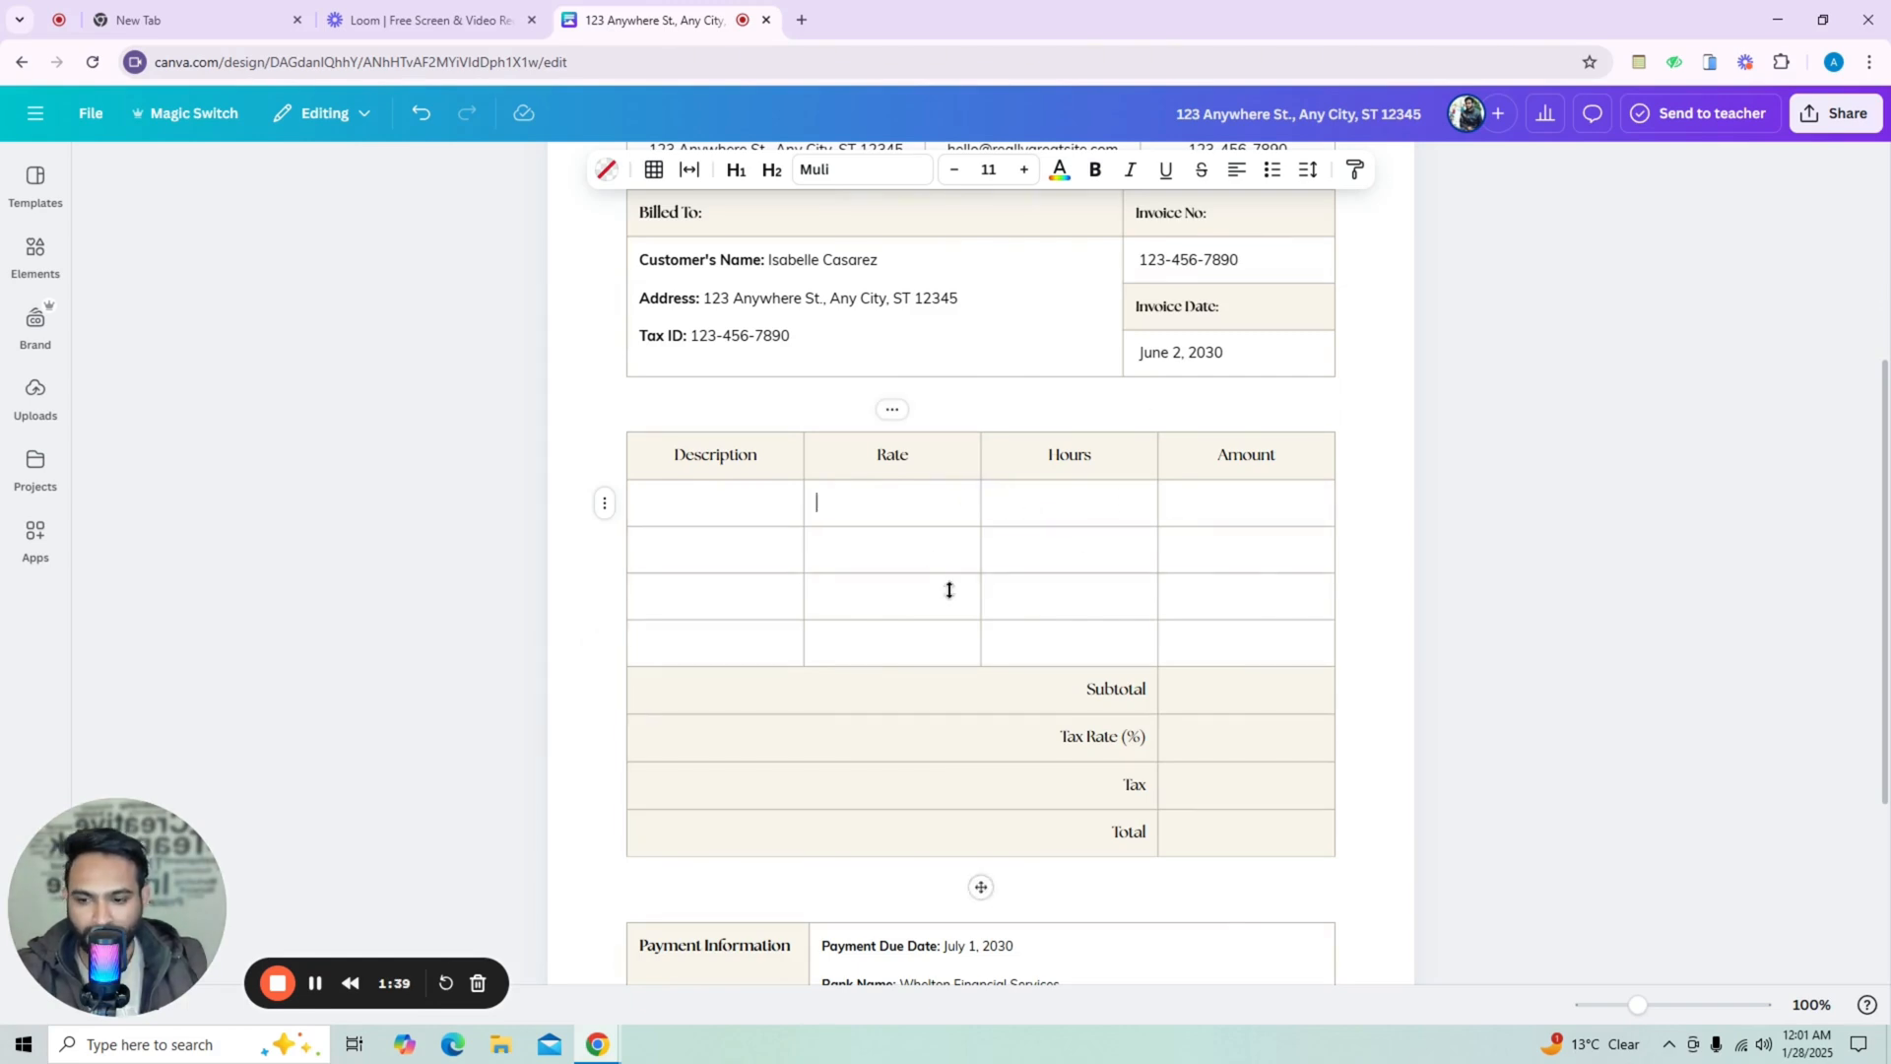
scroll(938, 603, down, 2)
click(1231, 539)
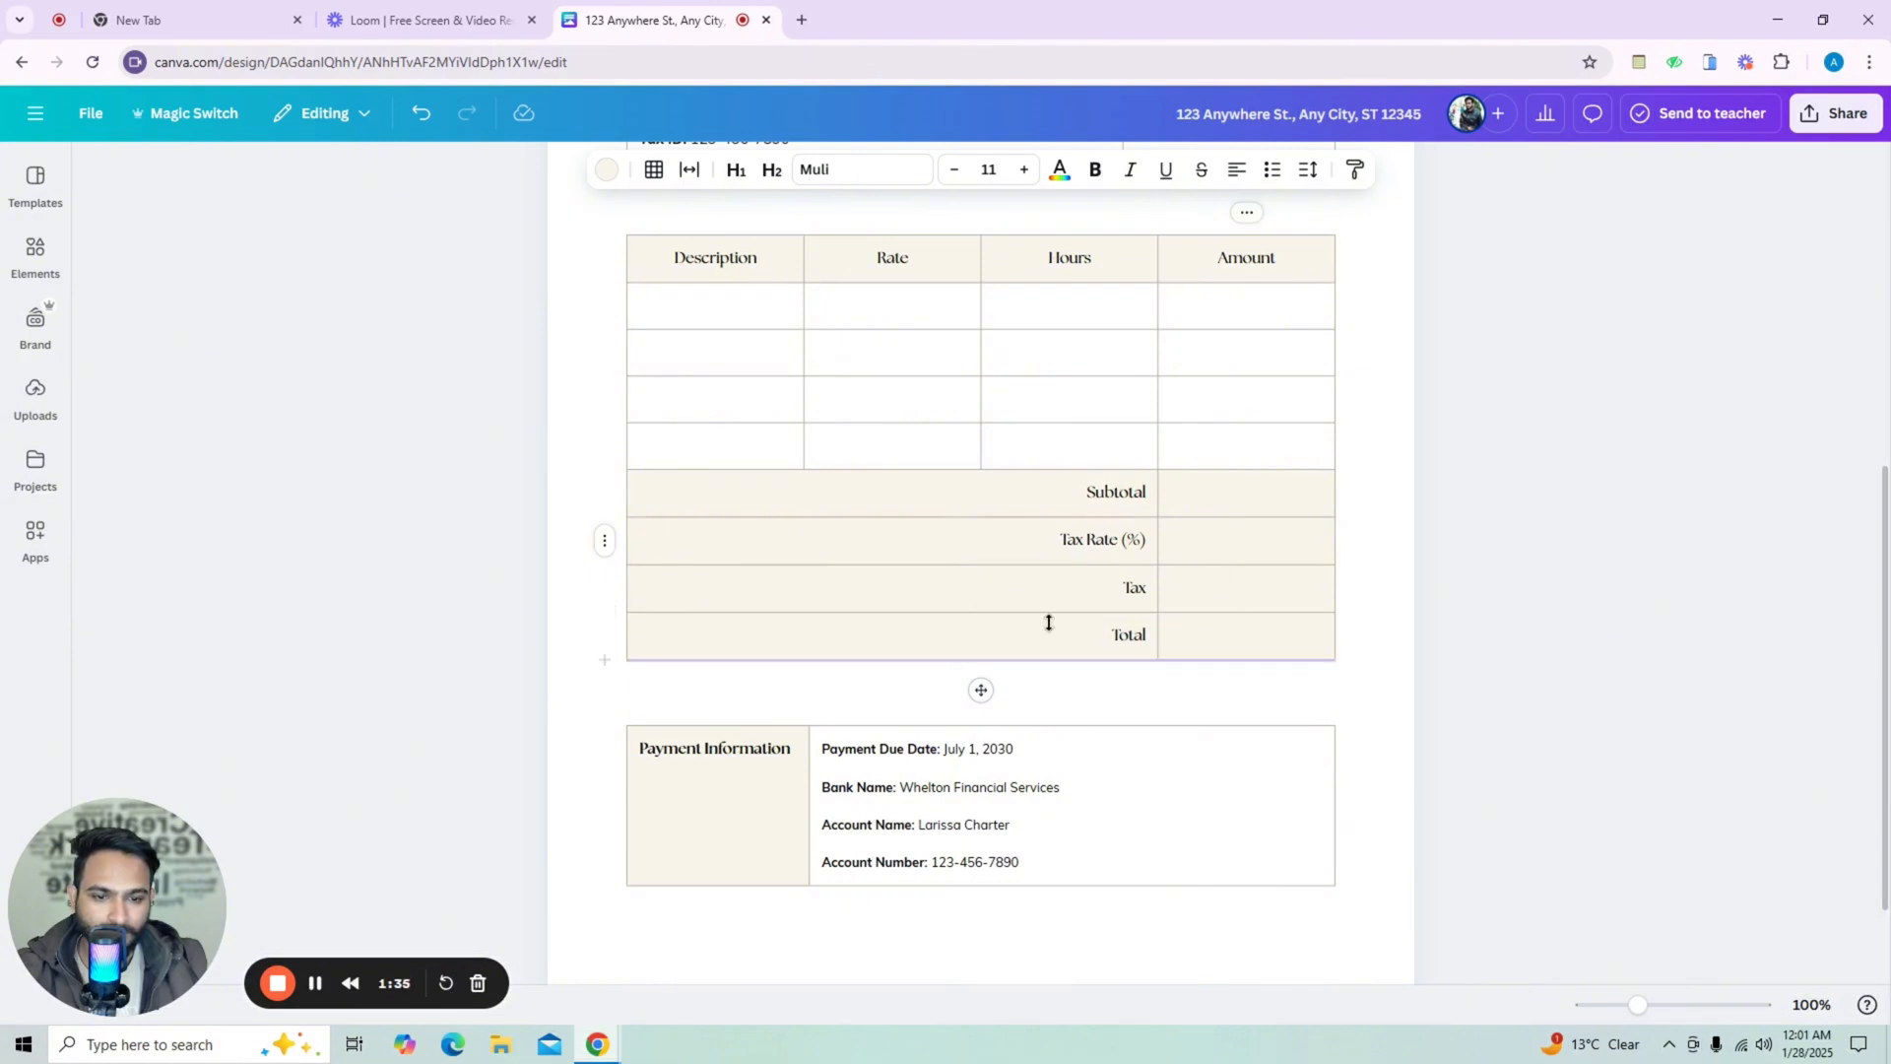
scroll(985, 650, down, 1)
drag(1023, 634, 862, 632)
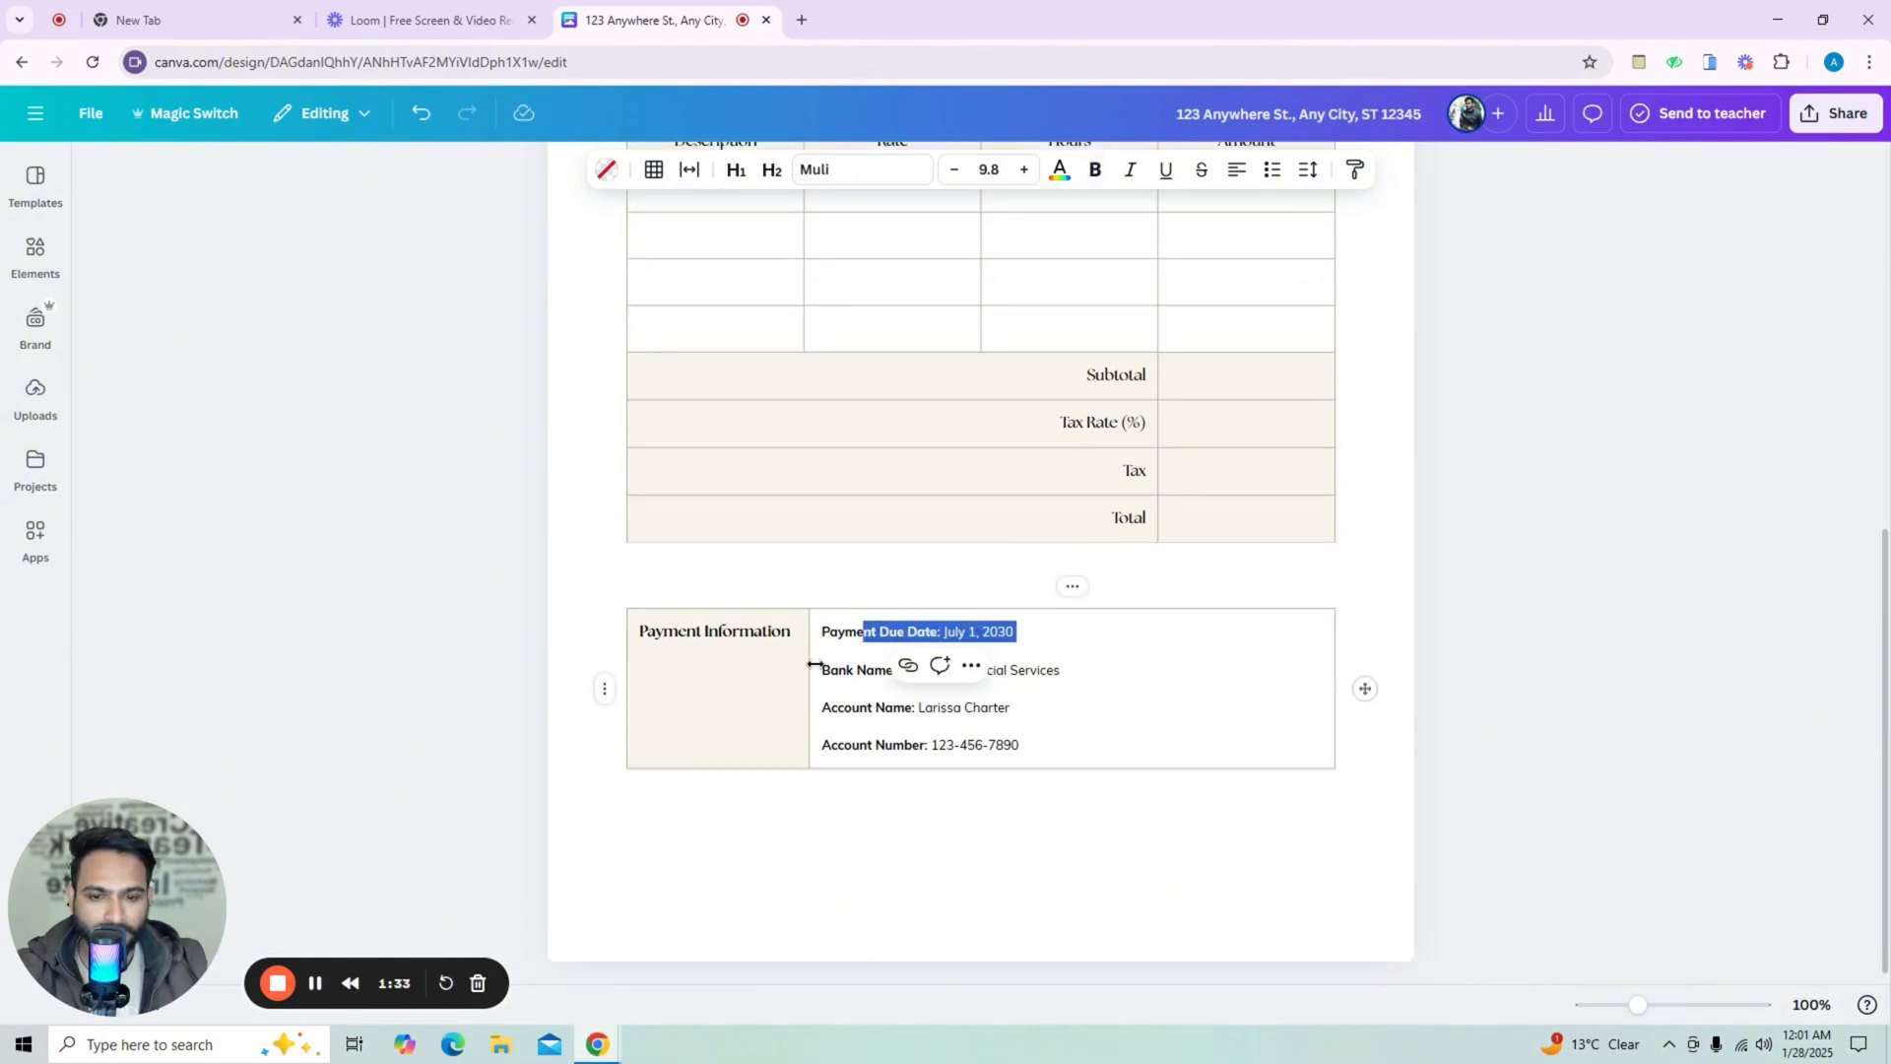
click(839, 679)
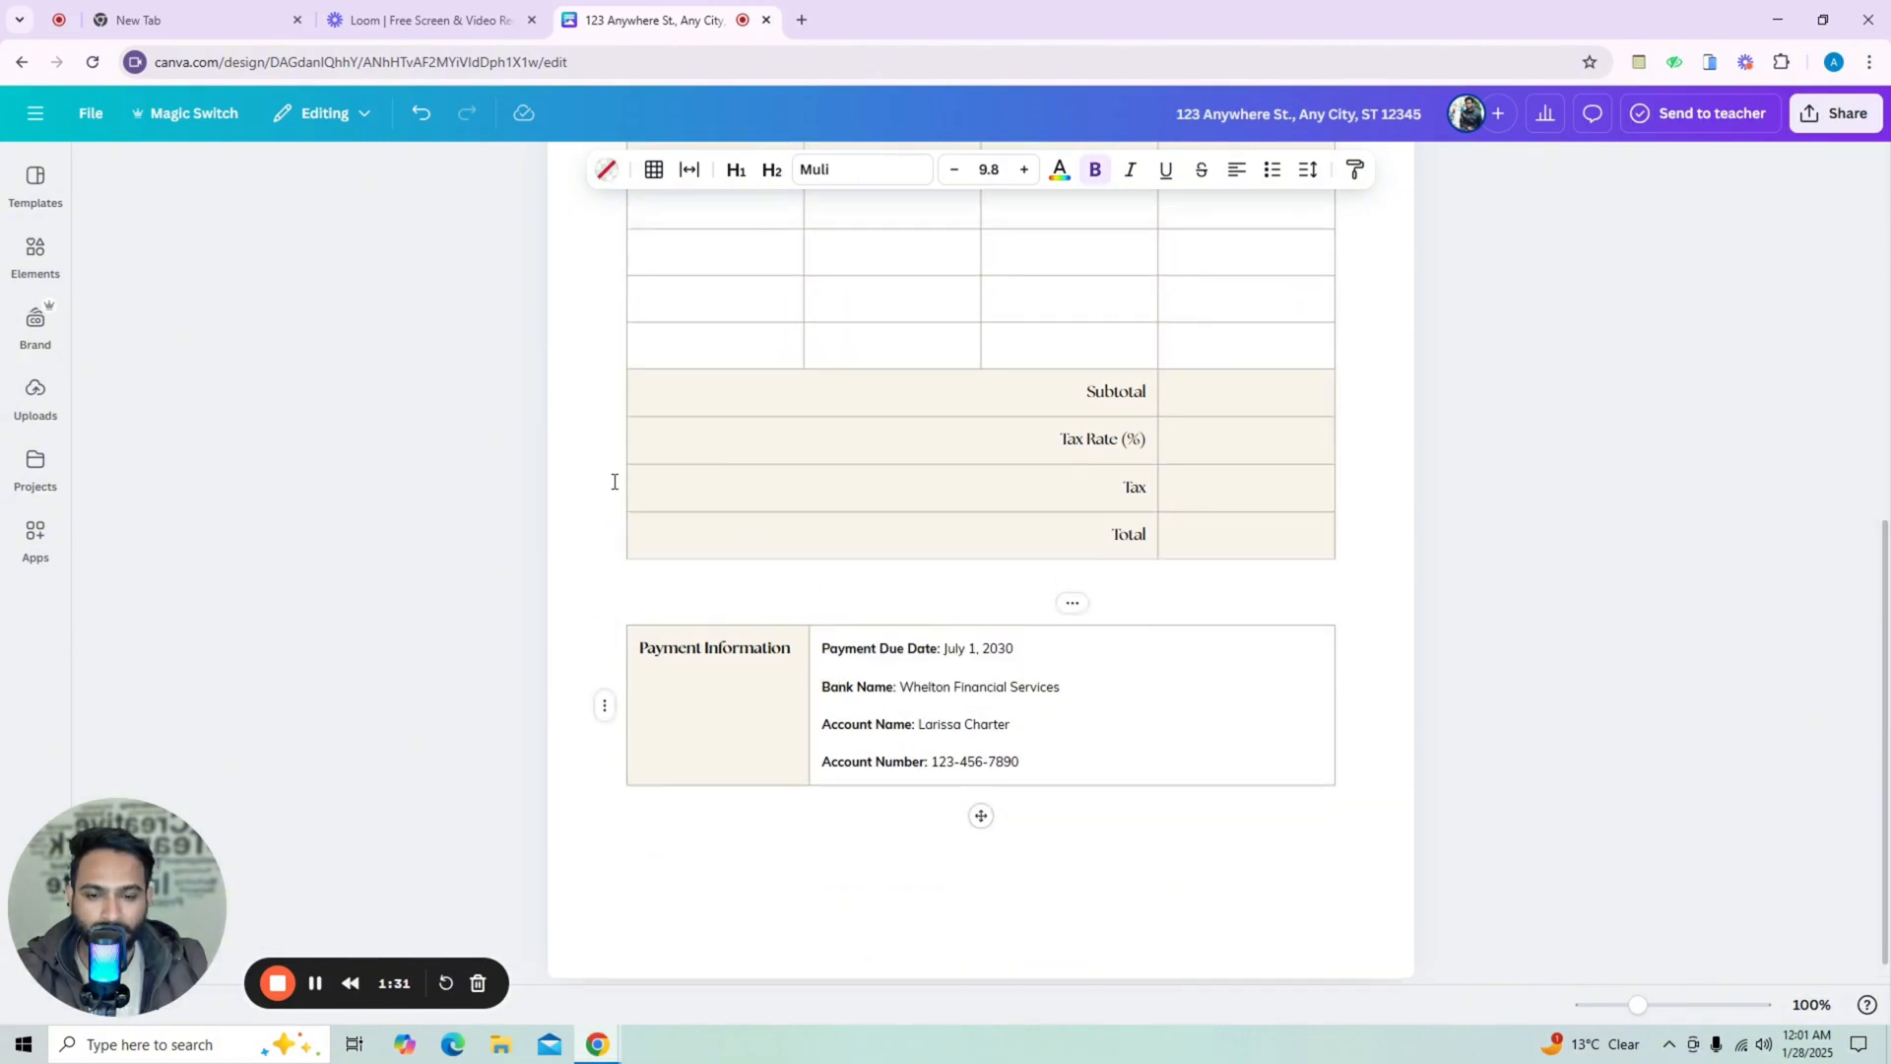
scroll(836, 502, up, 4)
scroll(825, 403, up, 3)
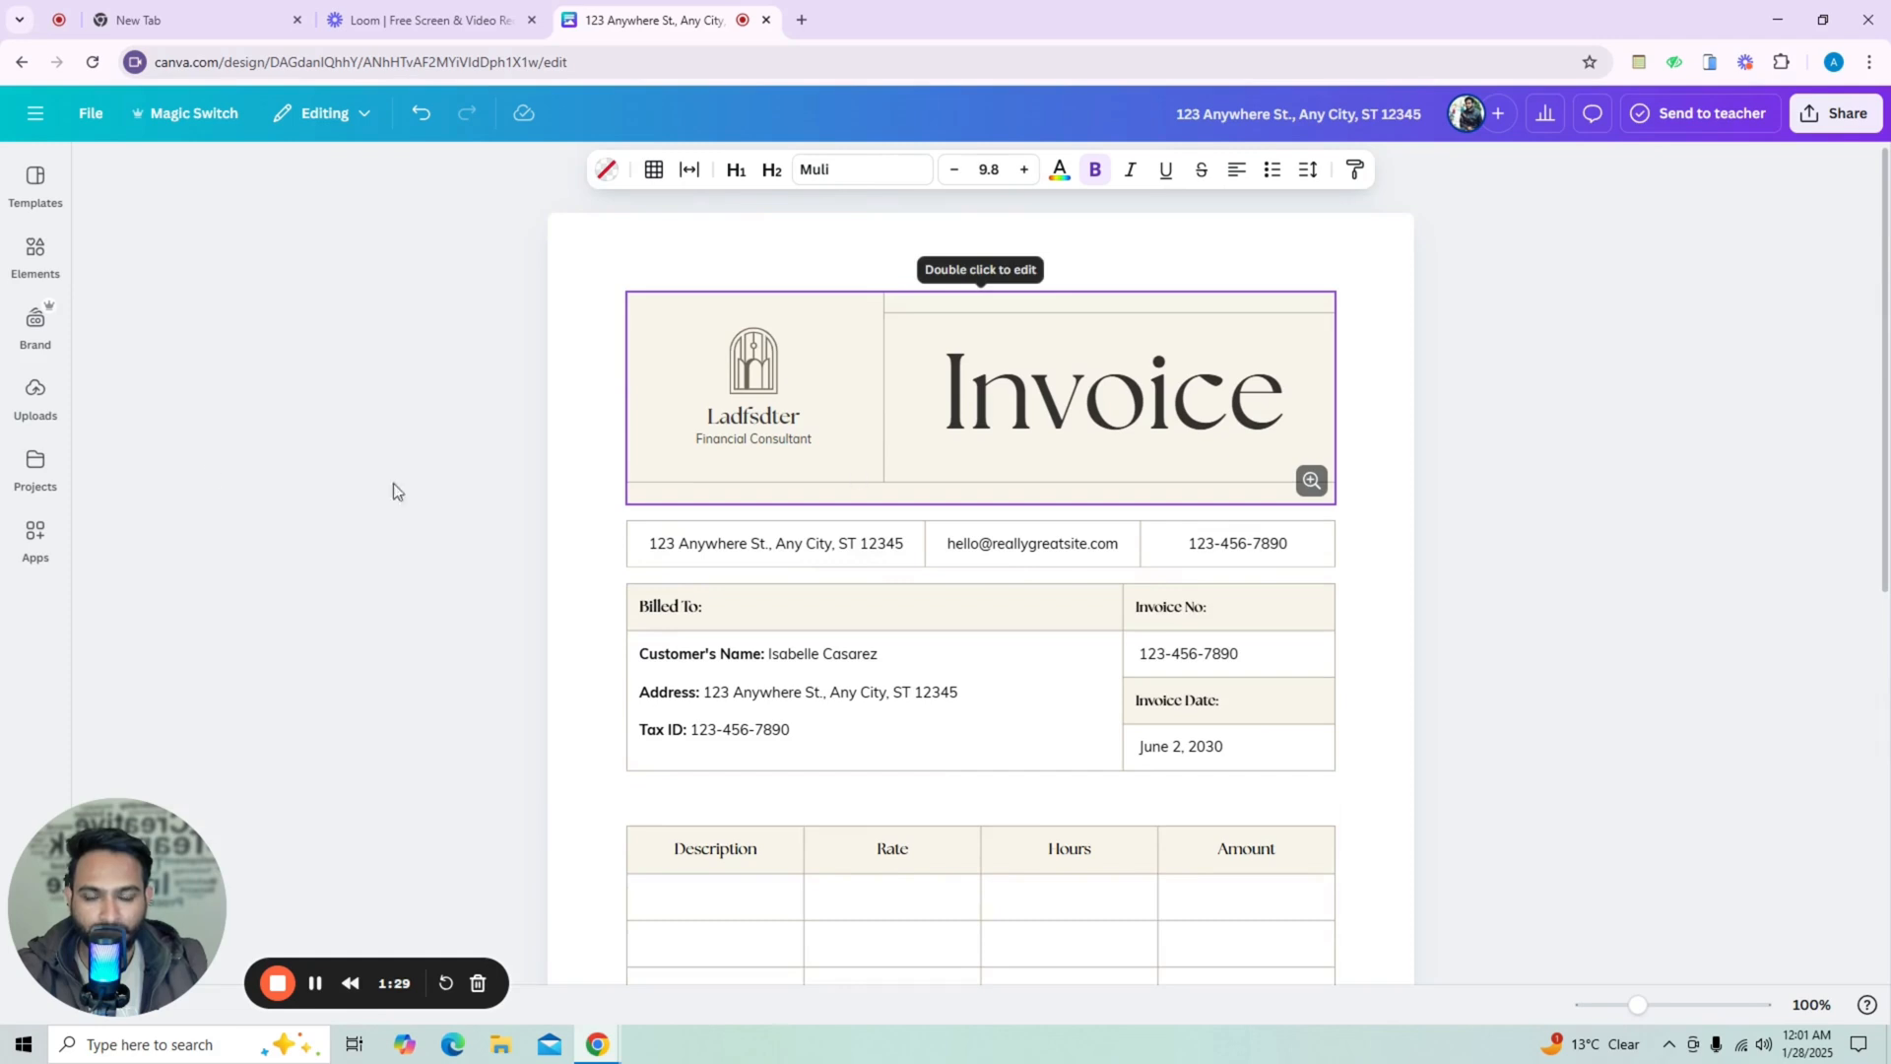
Open the Templates panel to view similar invoice templates, then close it.
click(42, 183)
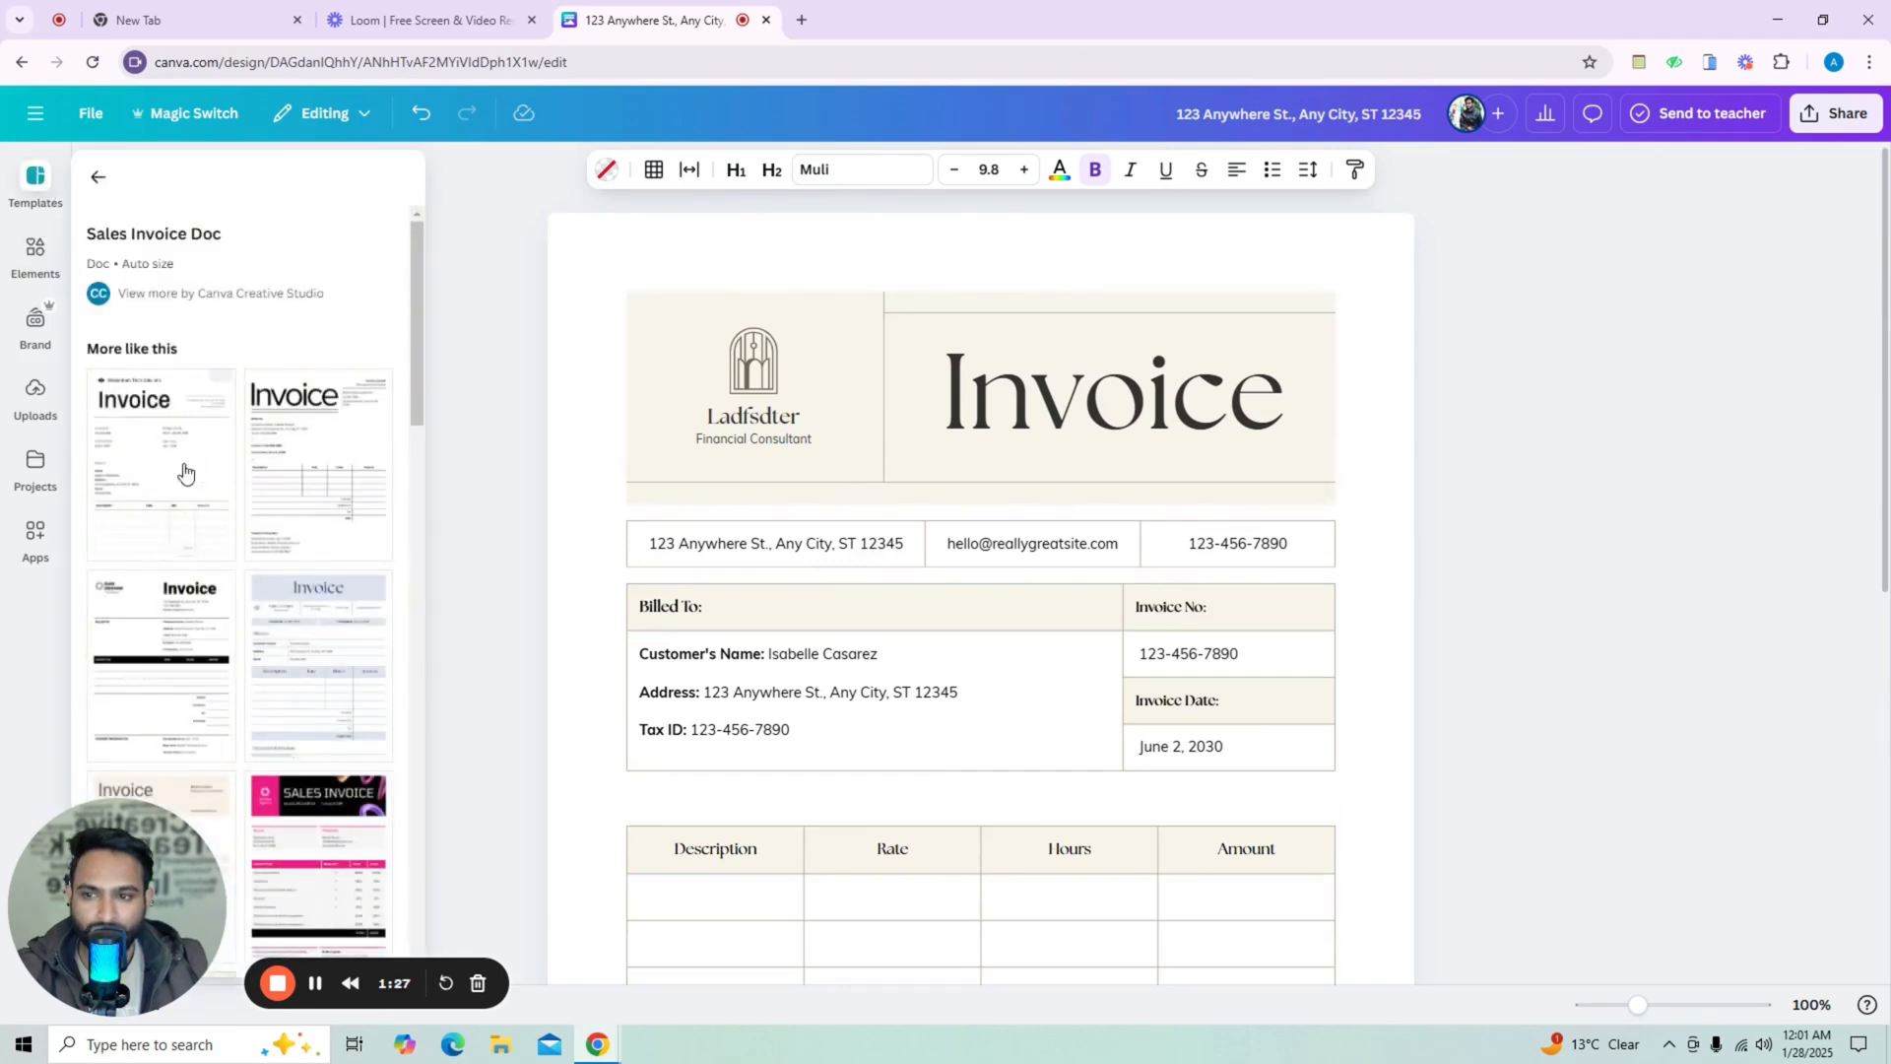
scroll(315, 473, down, 2)
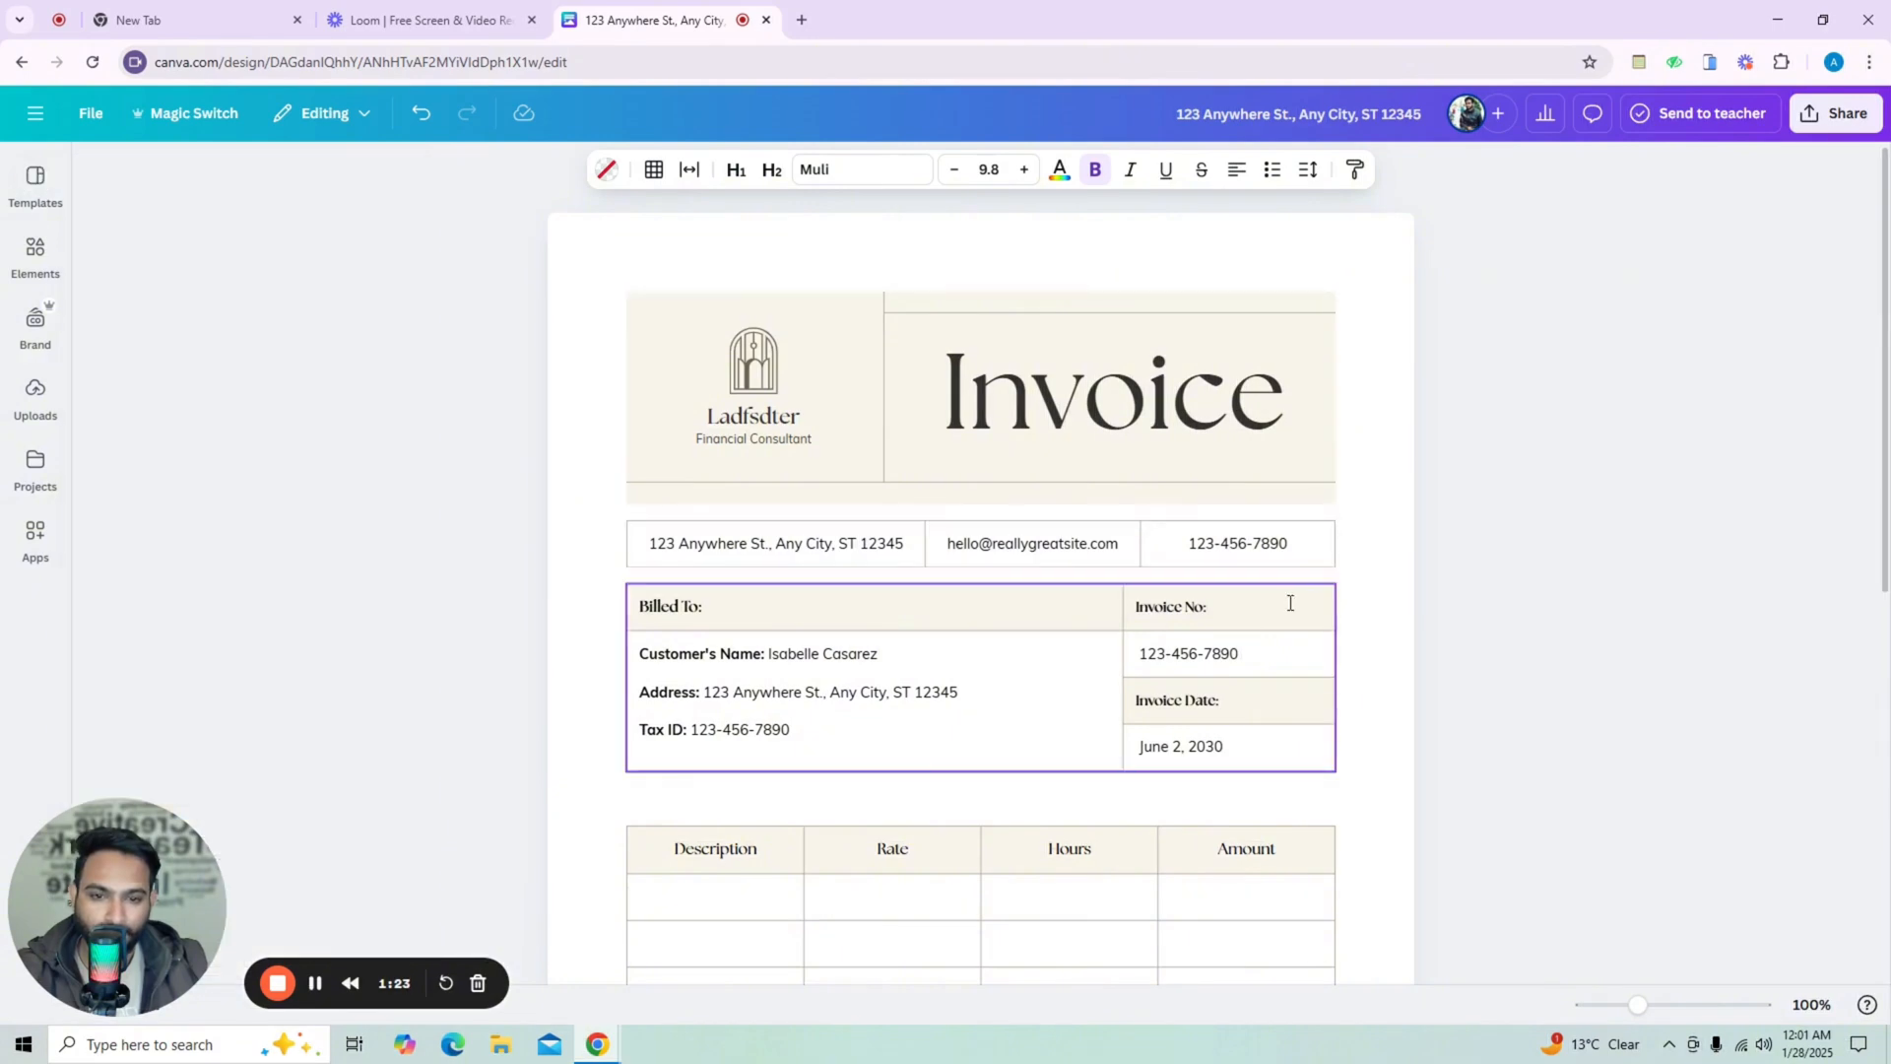
Delete the Payment Information table at the bottom of the document.
scroll(1288, 603, down, 4)
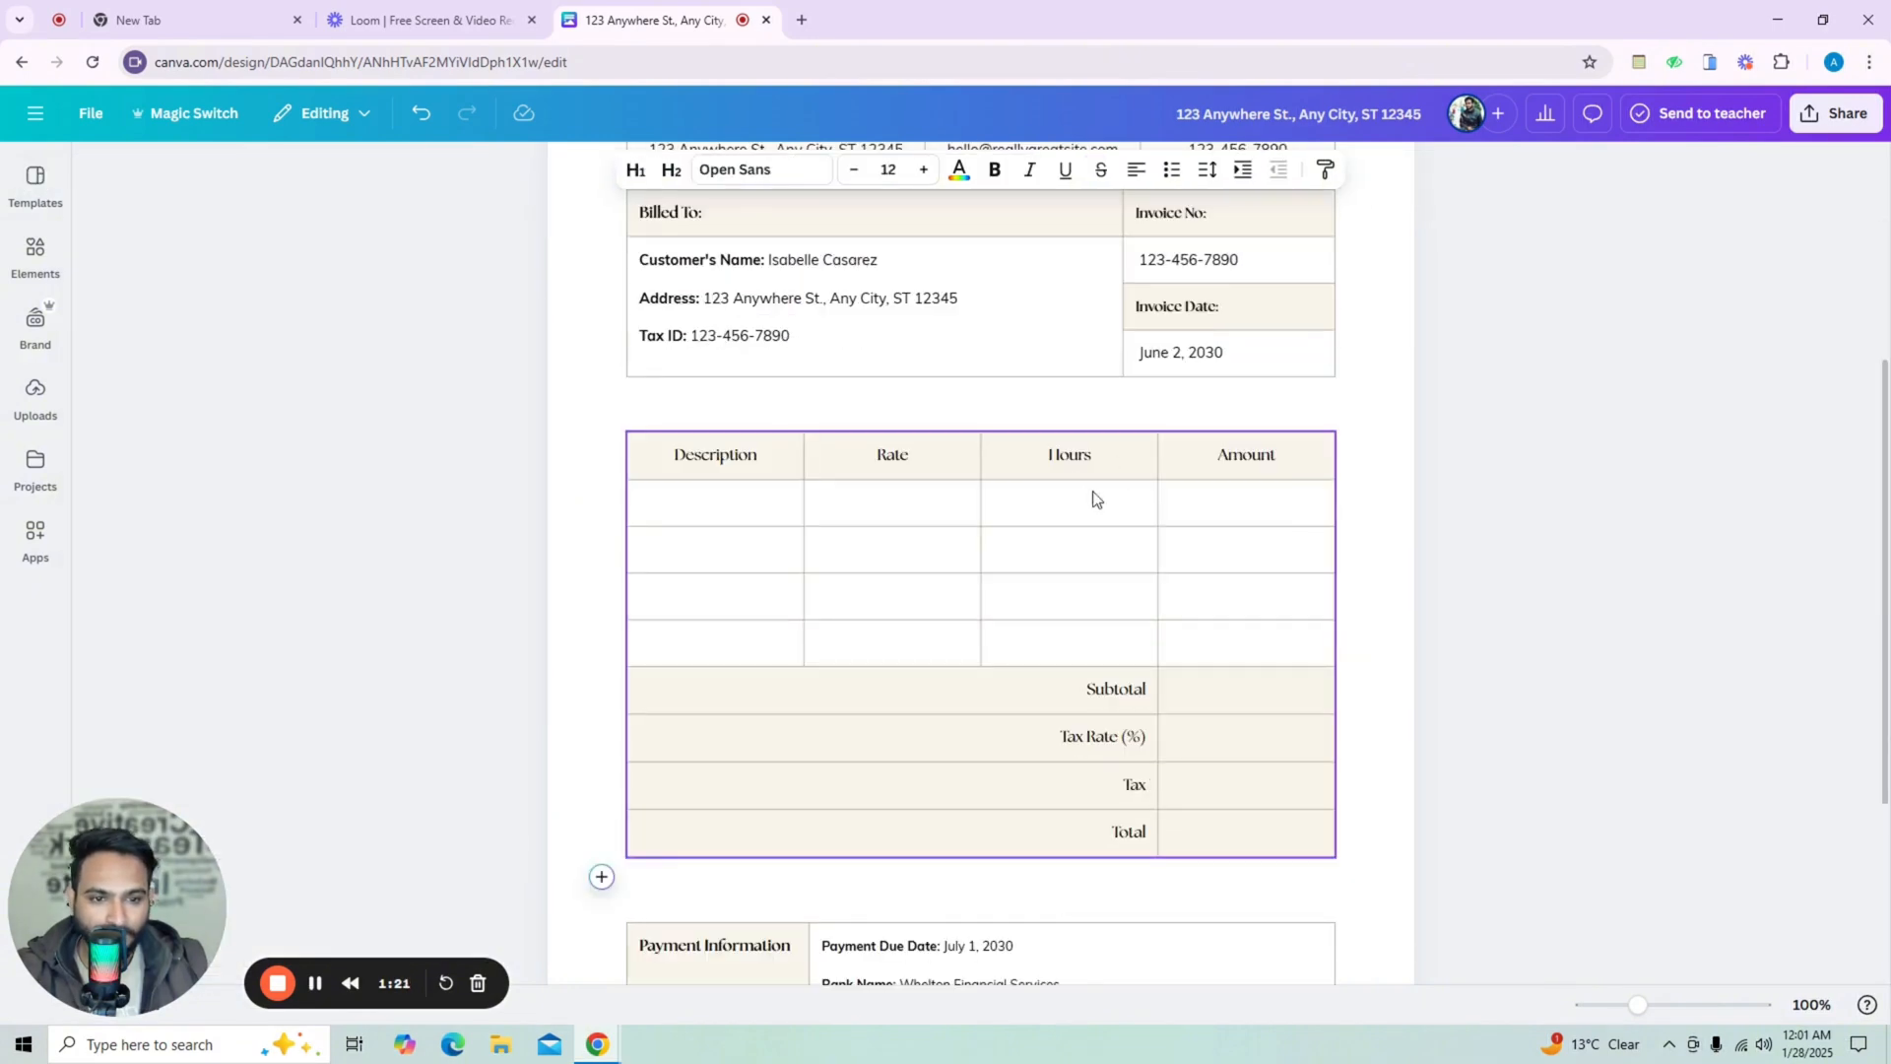
scroll(1093, 542, down, 3)
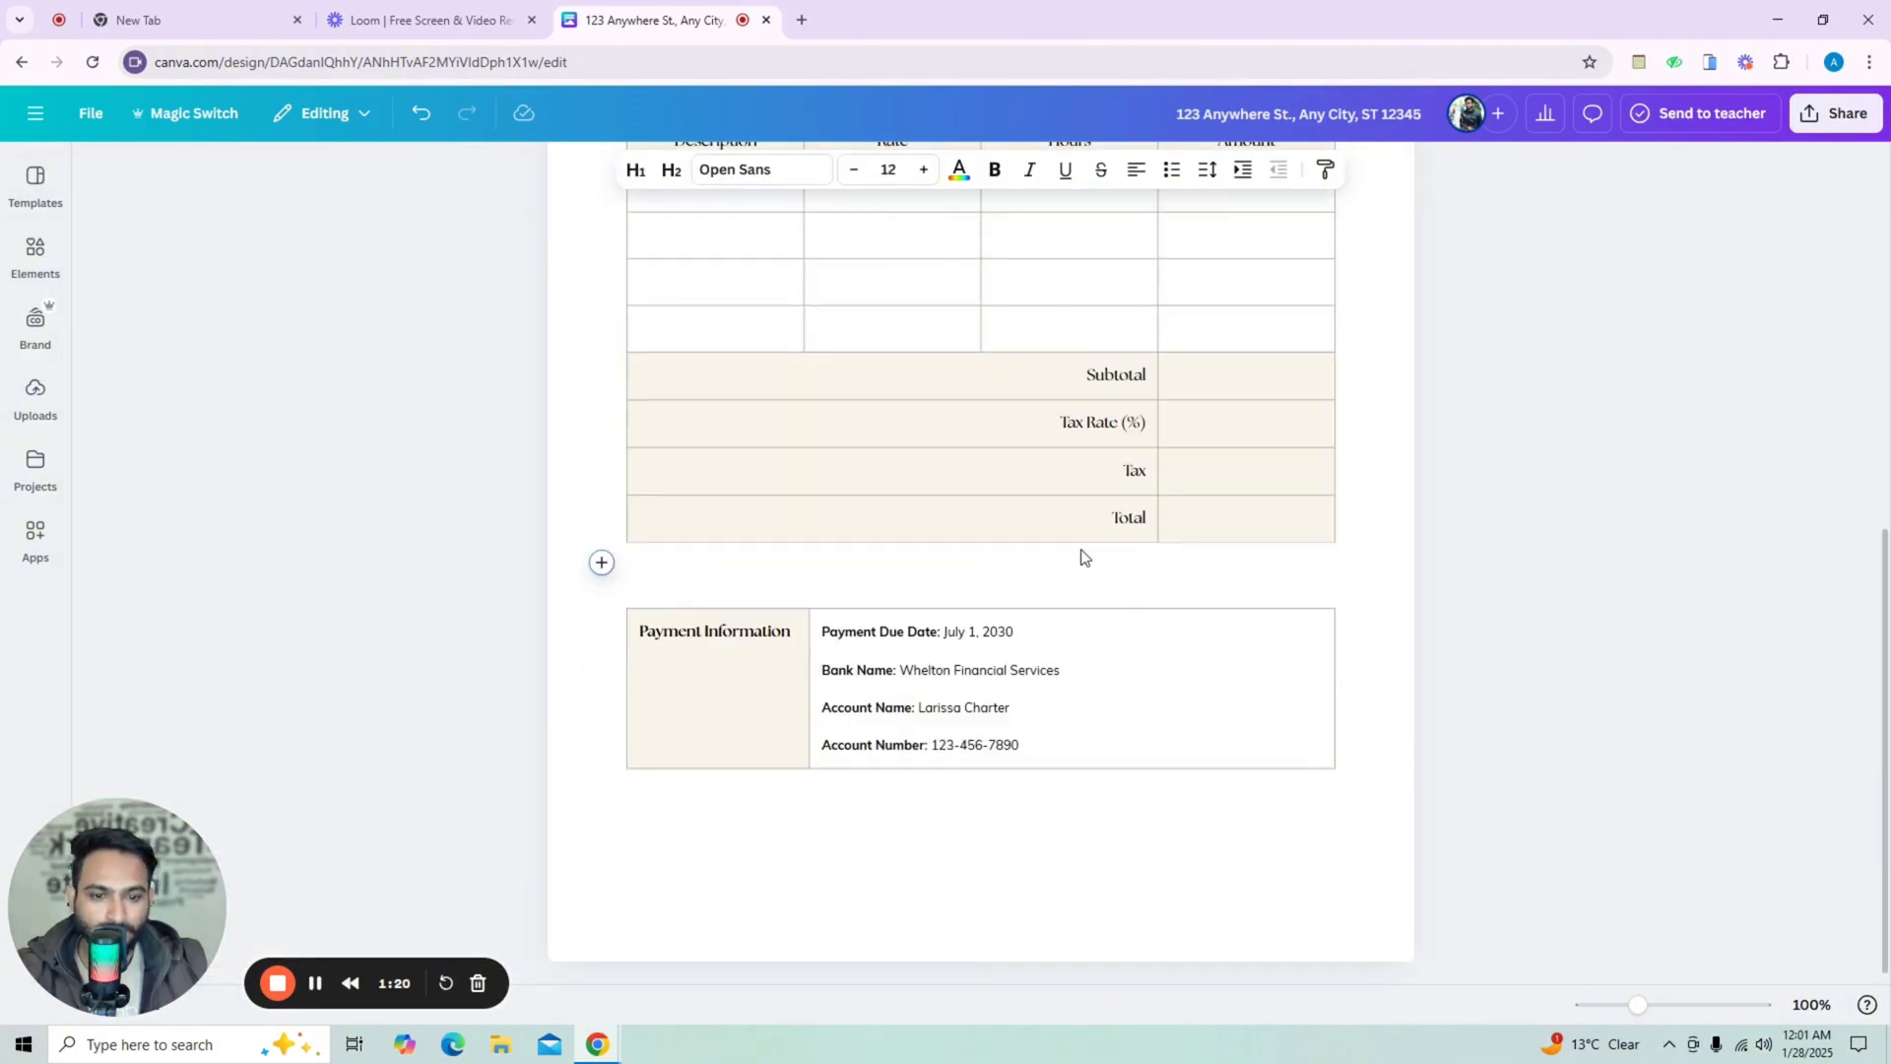
click(1035, 686)
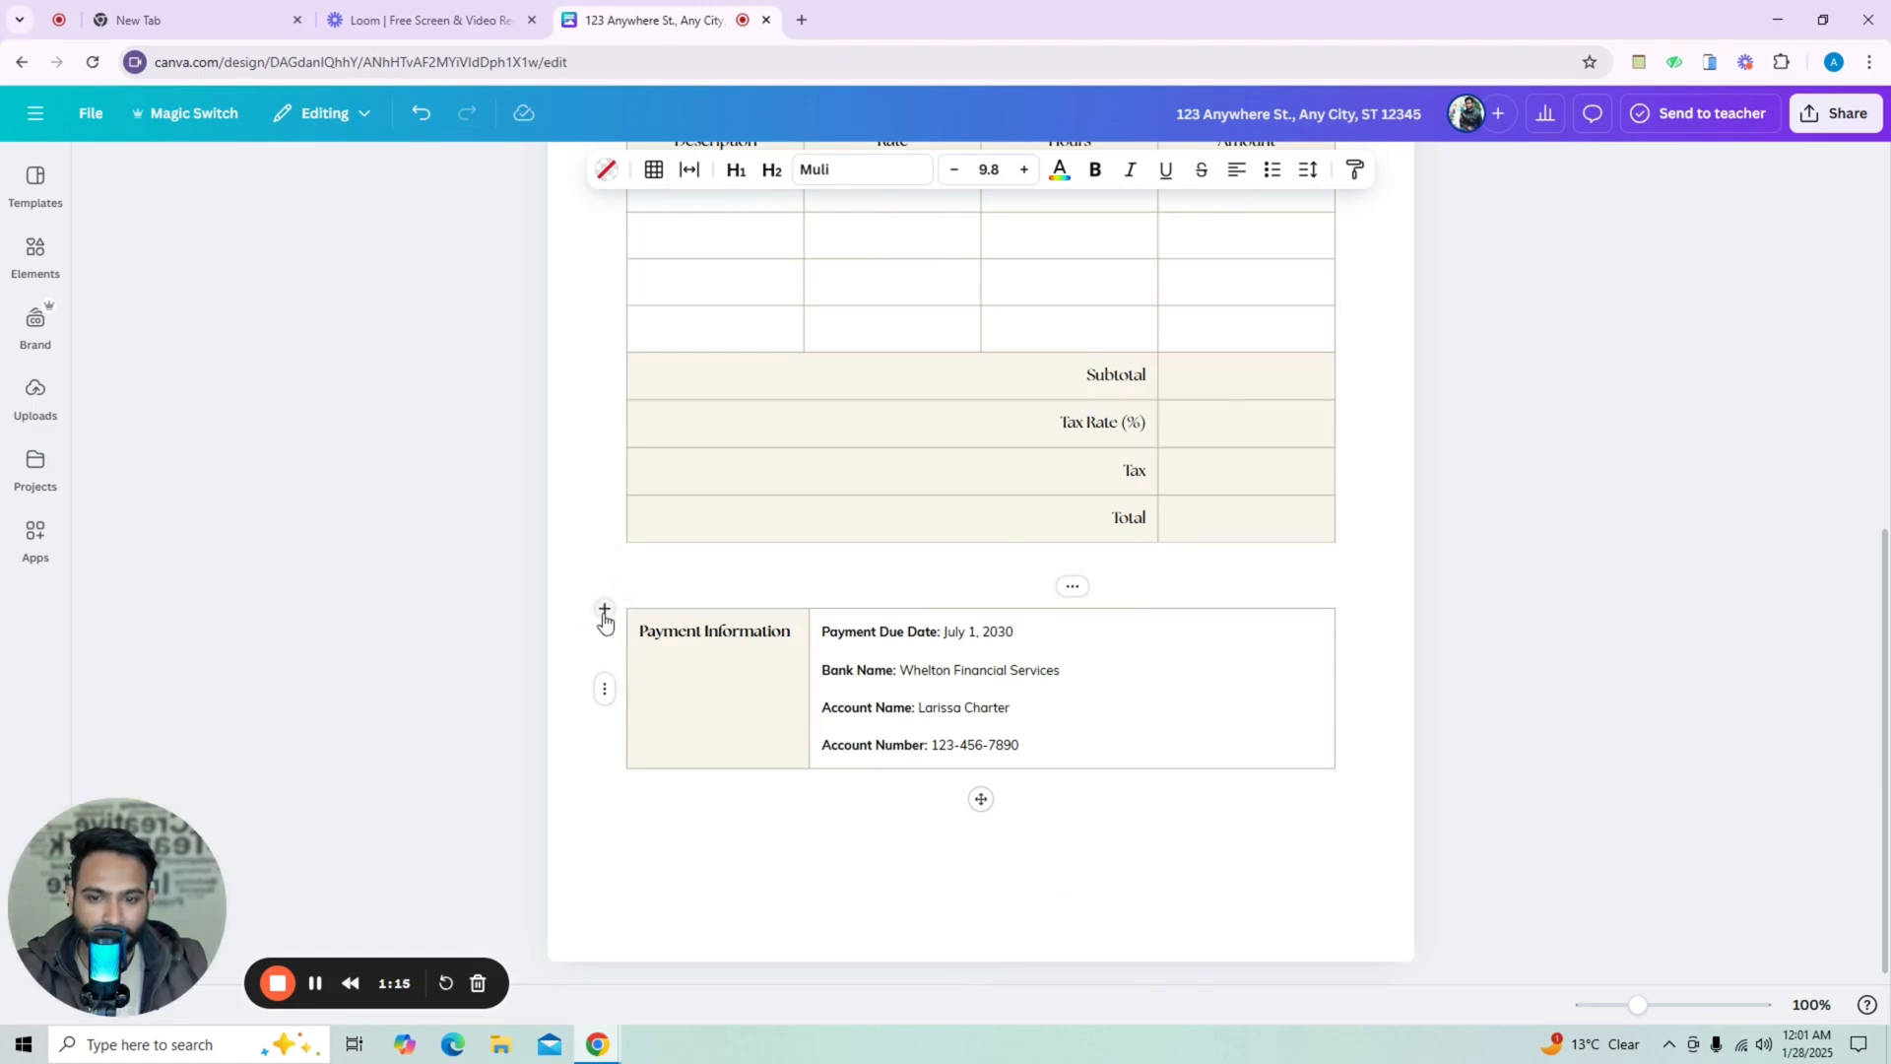
click(1044, 732)
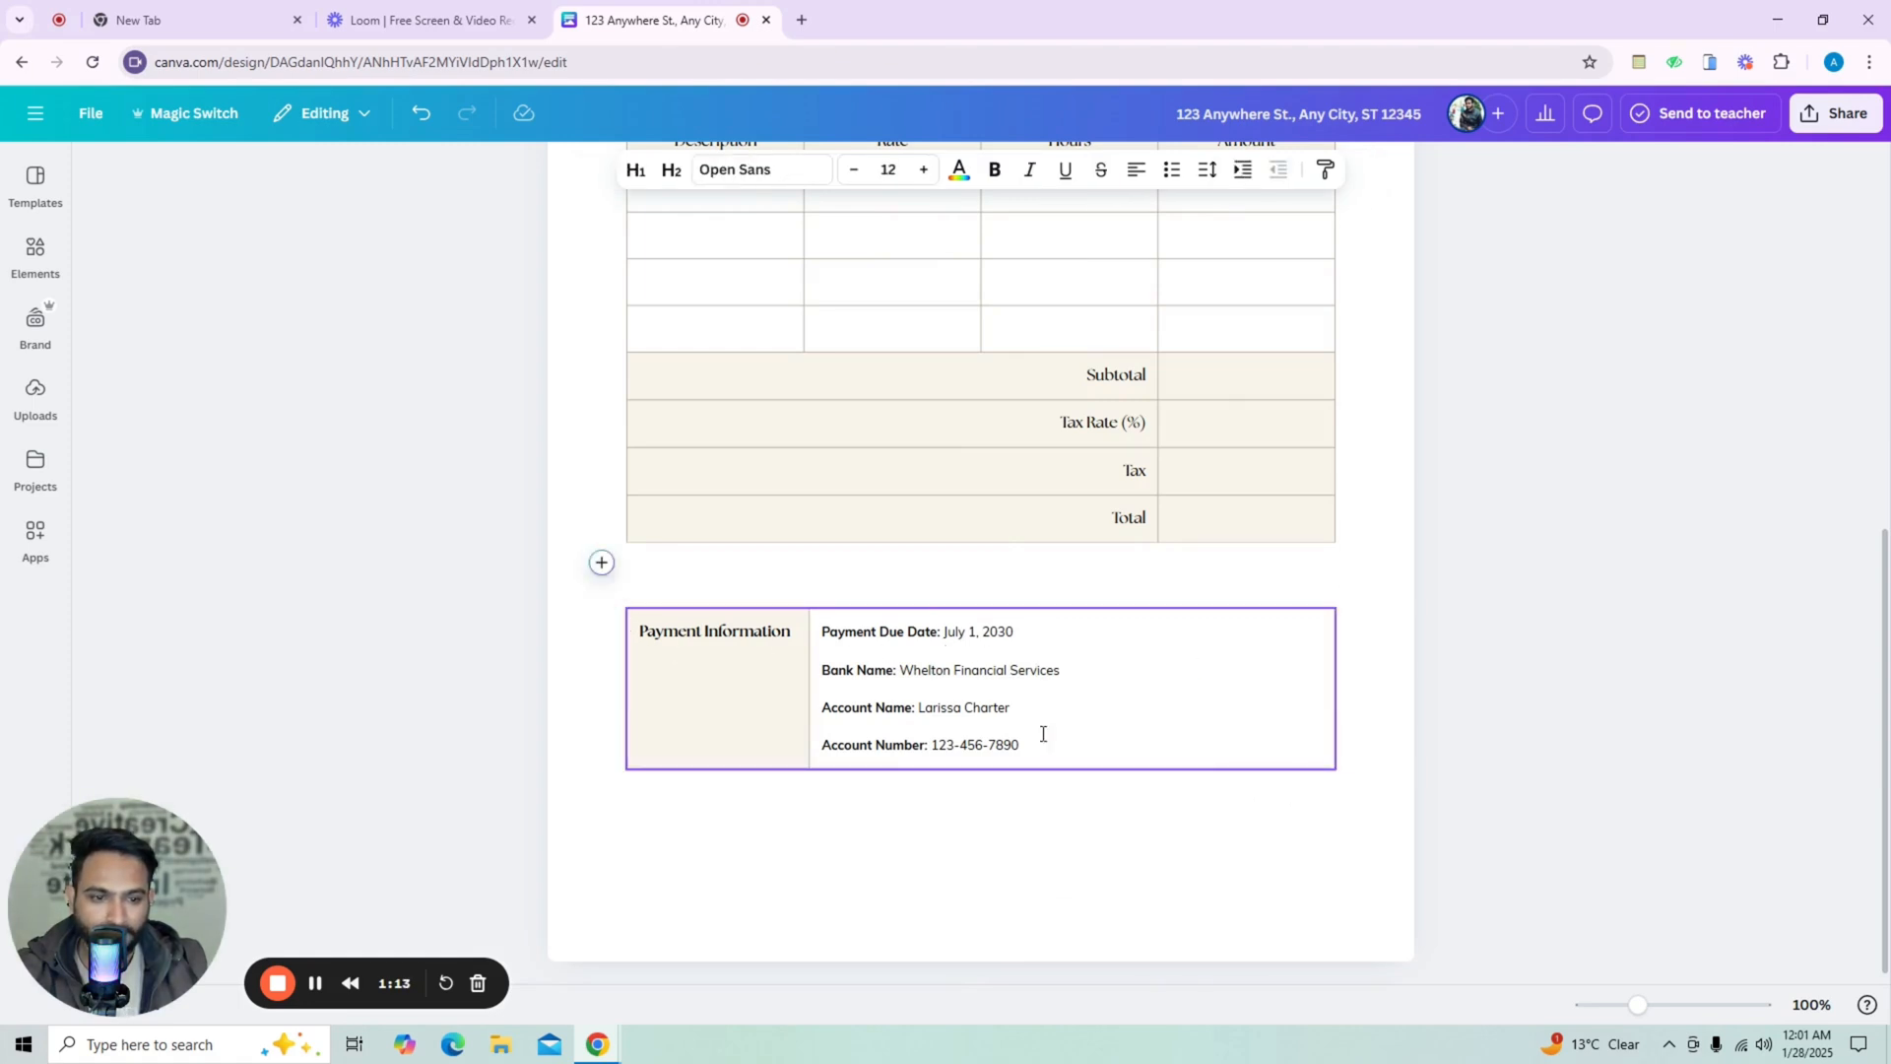
key(Escape)
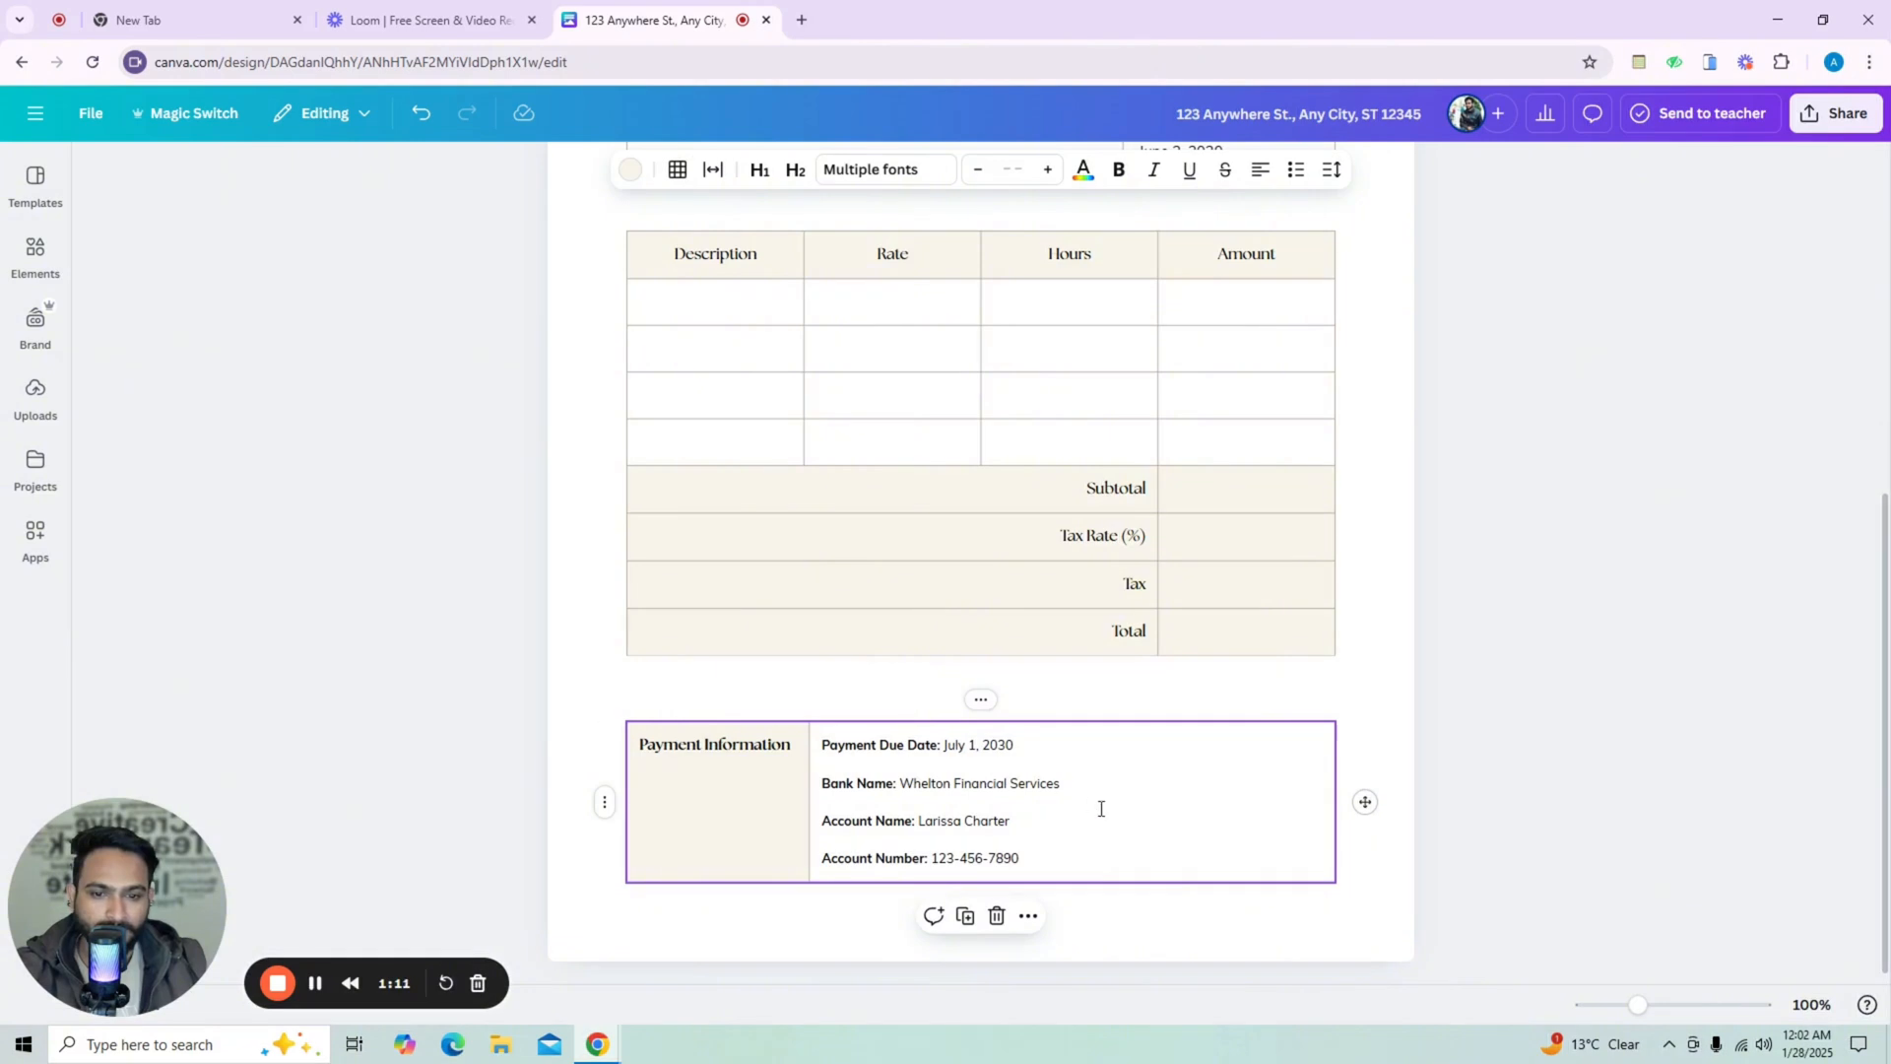
key(Delete)
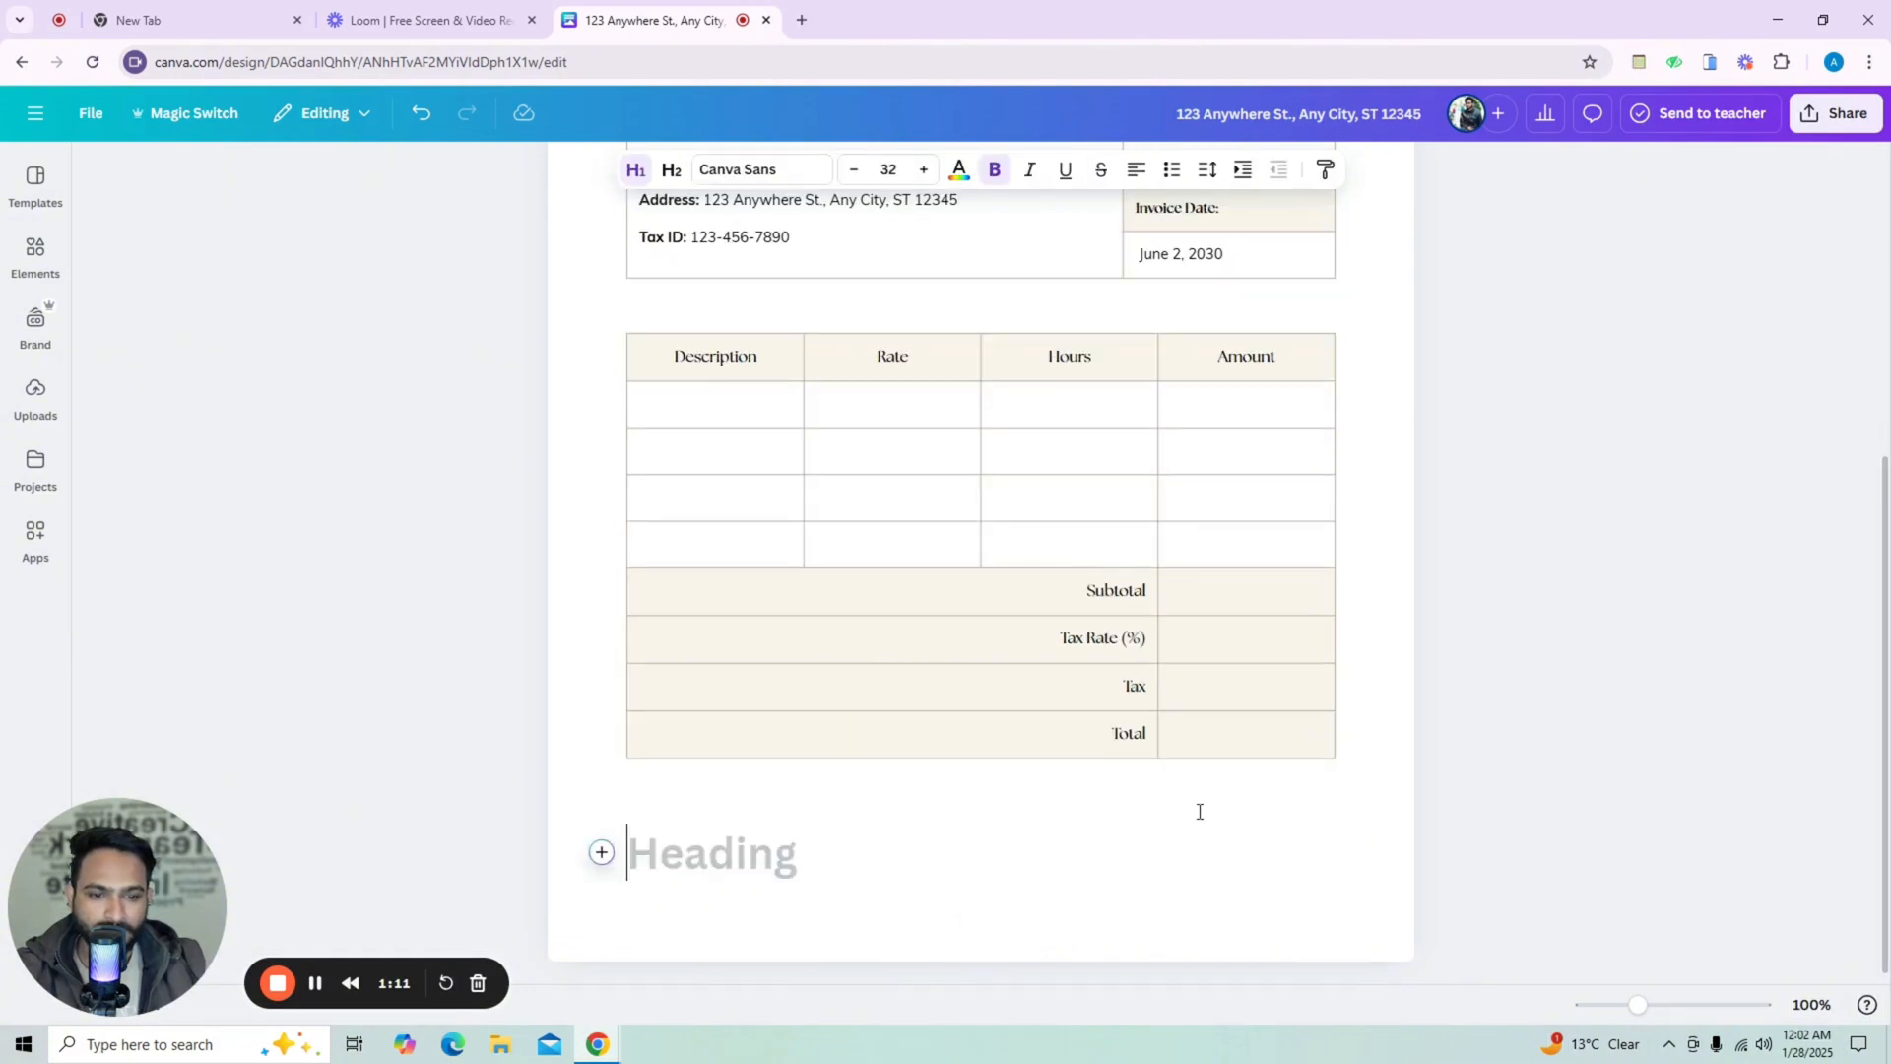
Browse the quick actions list for the new empty heading line without inserting anything.
click(603, 852)
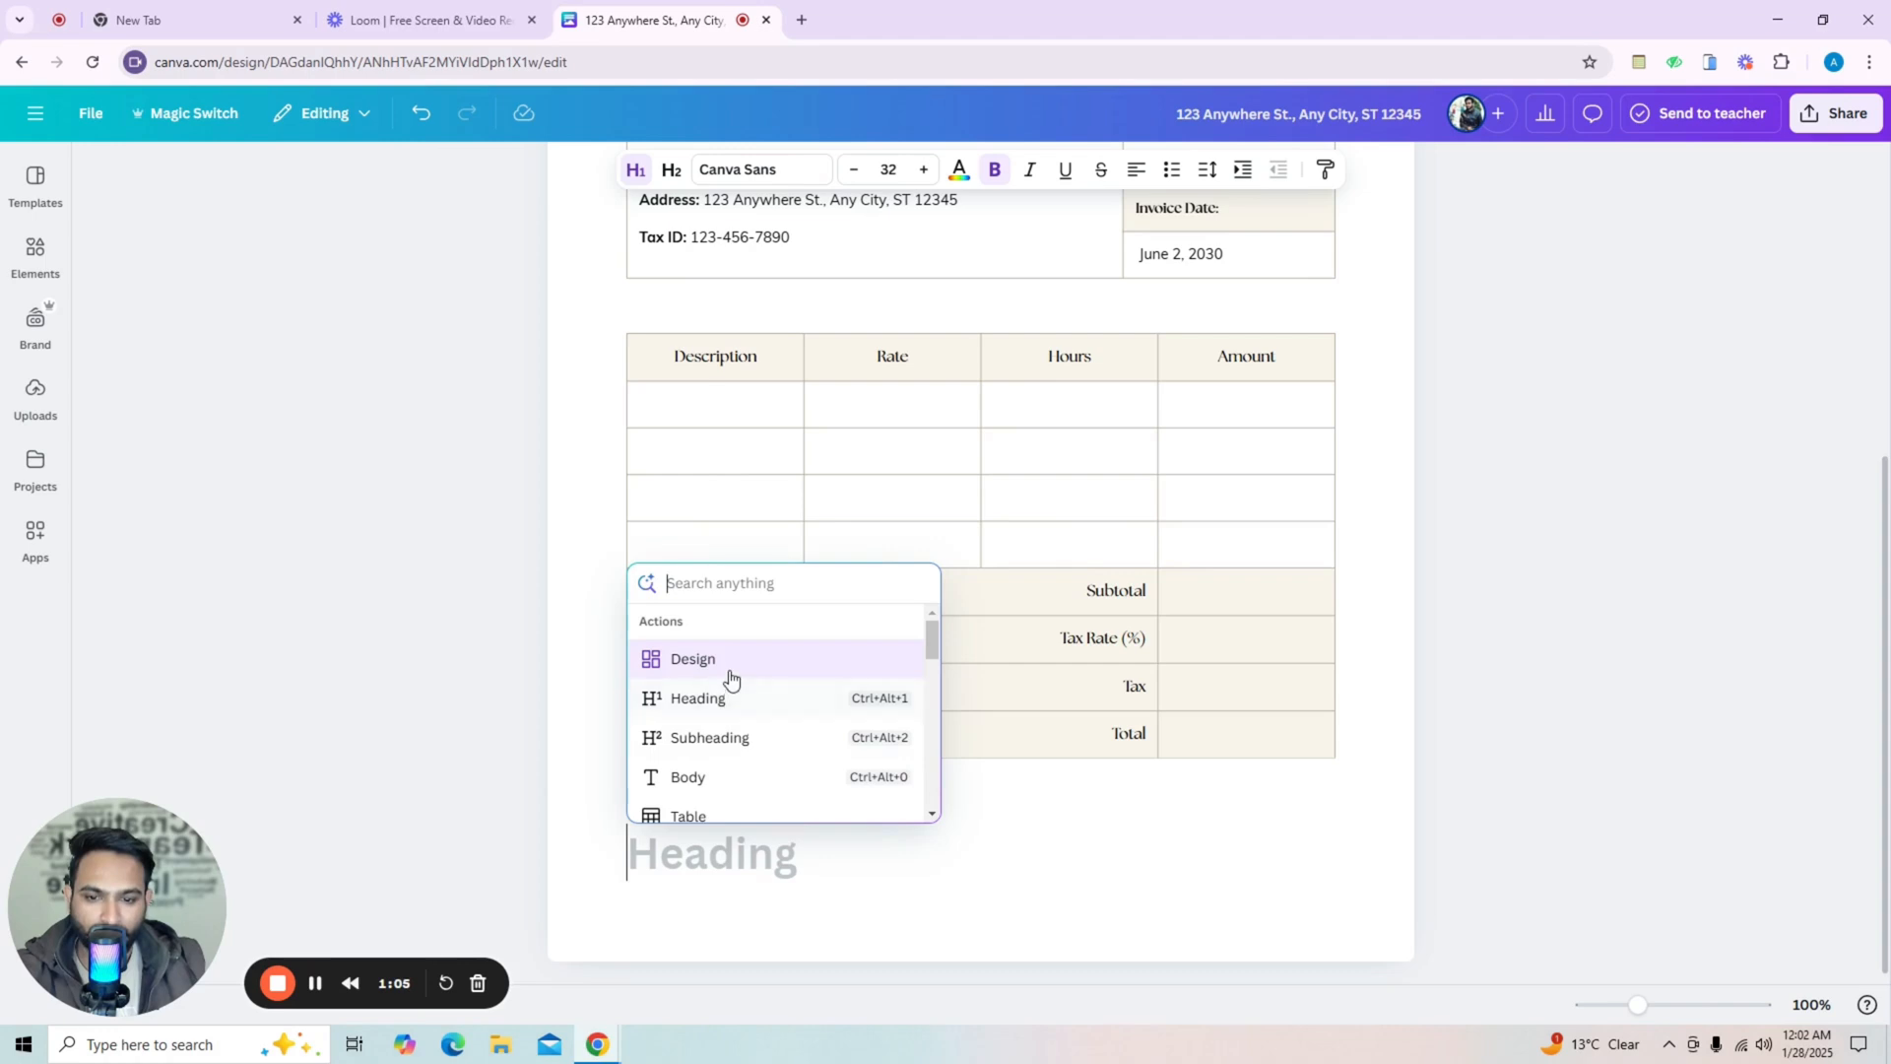
scroll(729, 794, down, 1)
scroll(719, 773, down, 2)
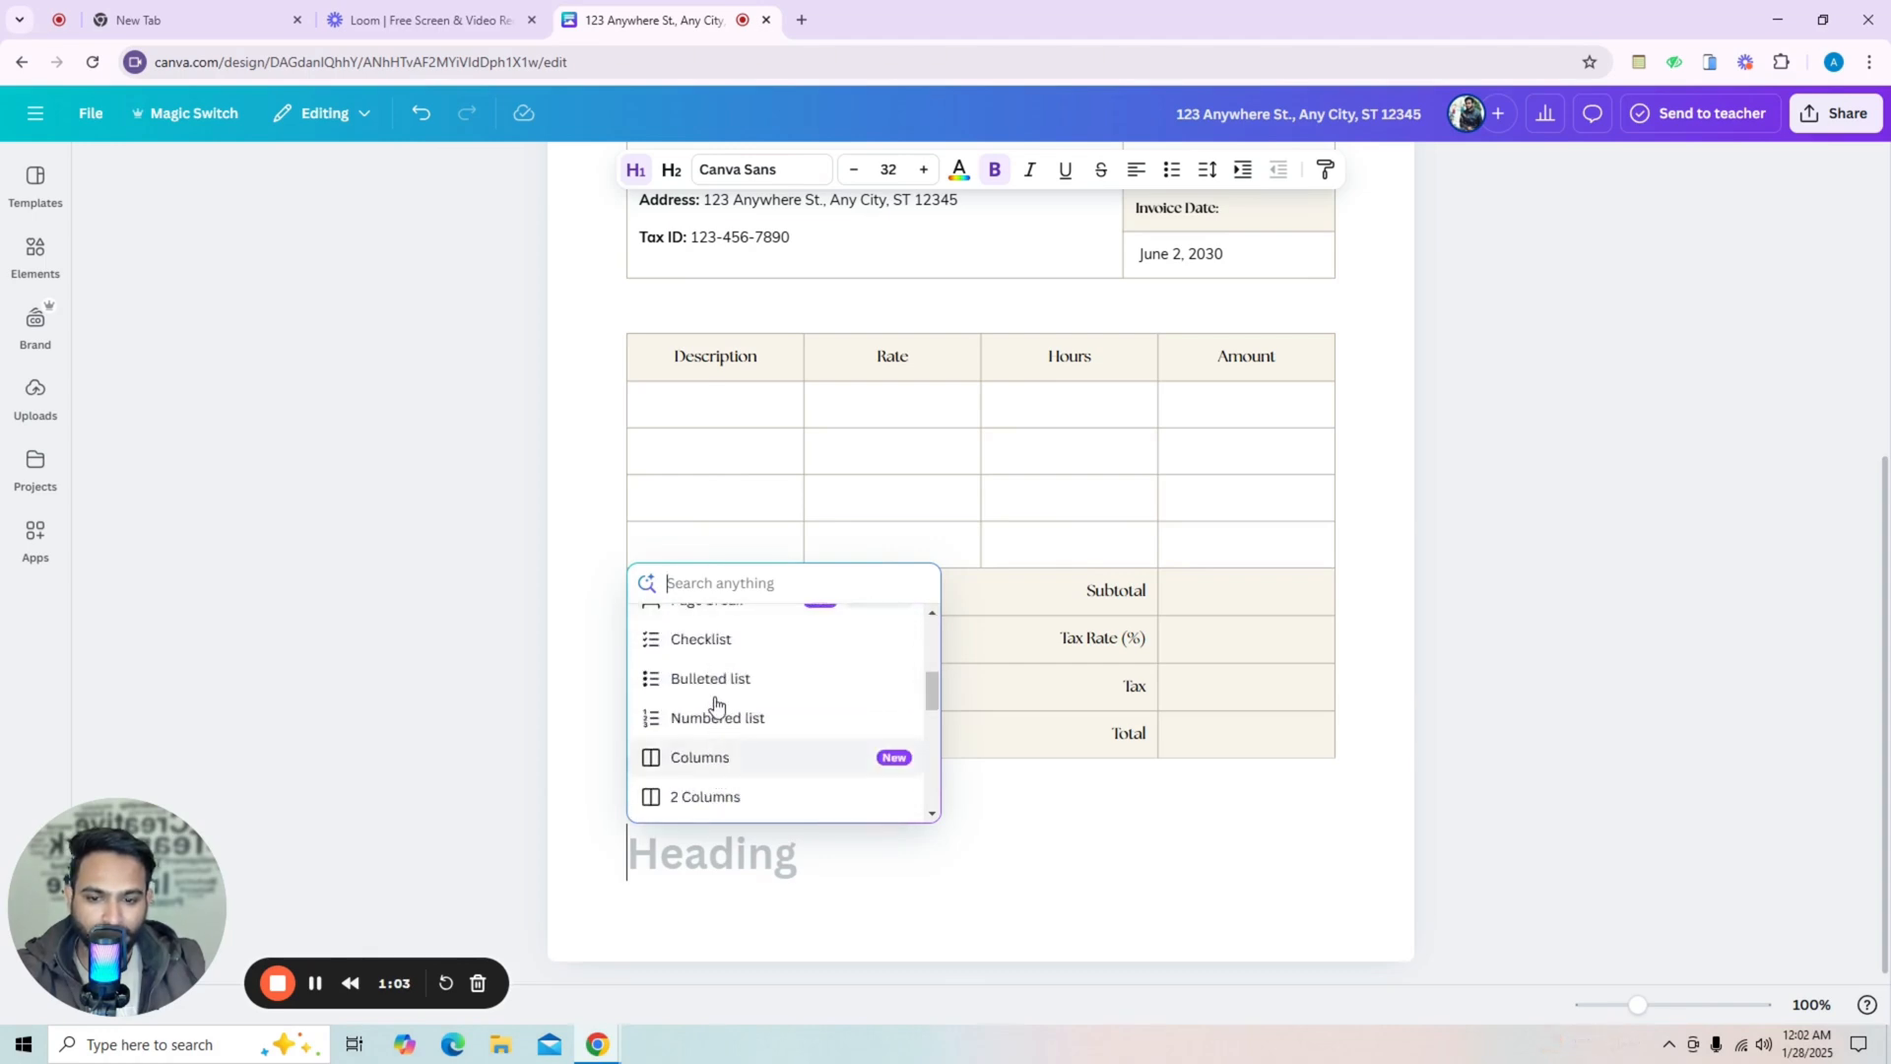
scroll(719, 766, down, 3)
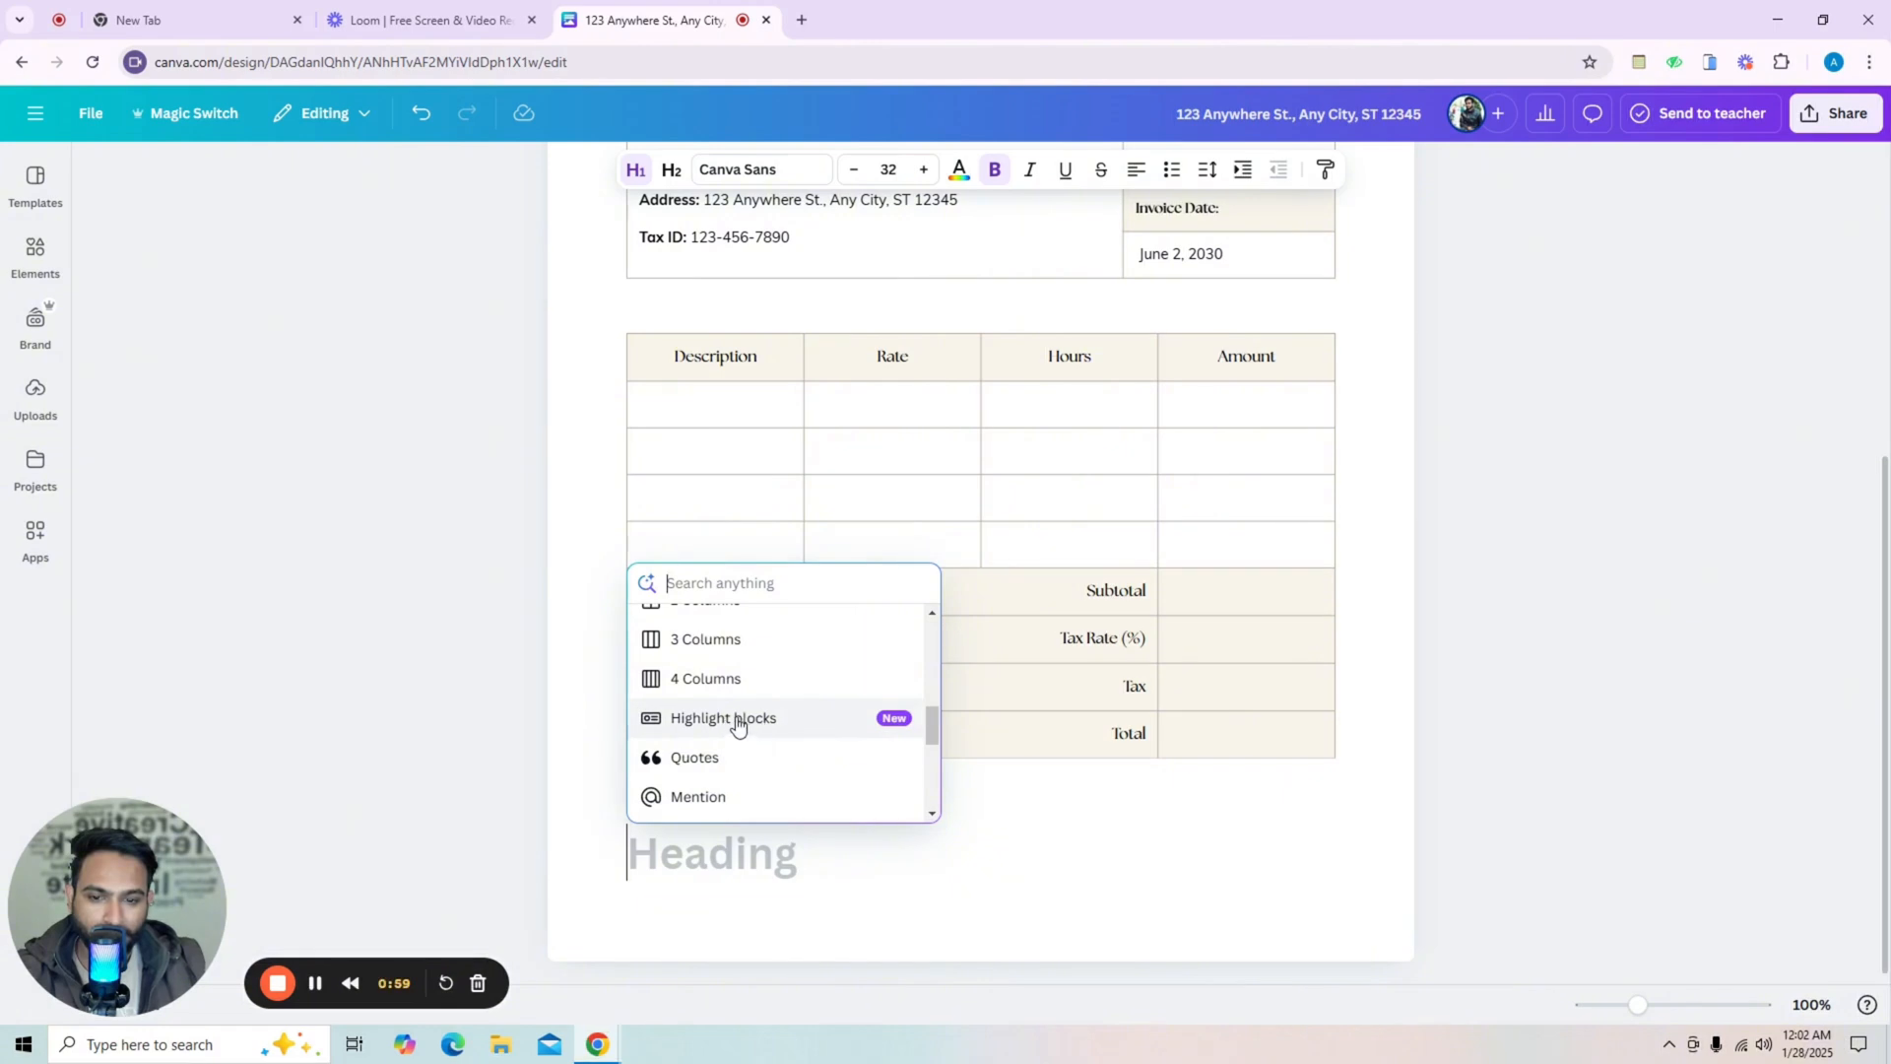
scroll(772, 766, up, 5)
scroll(761, 766, up, 2)
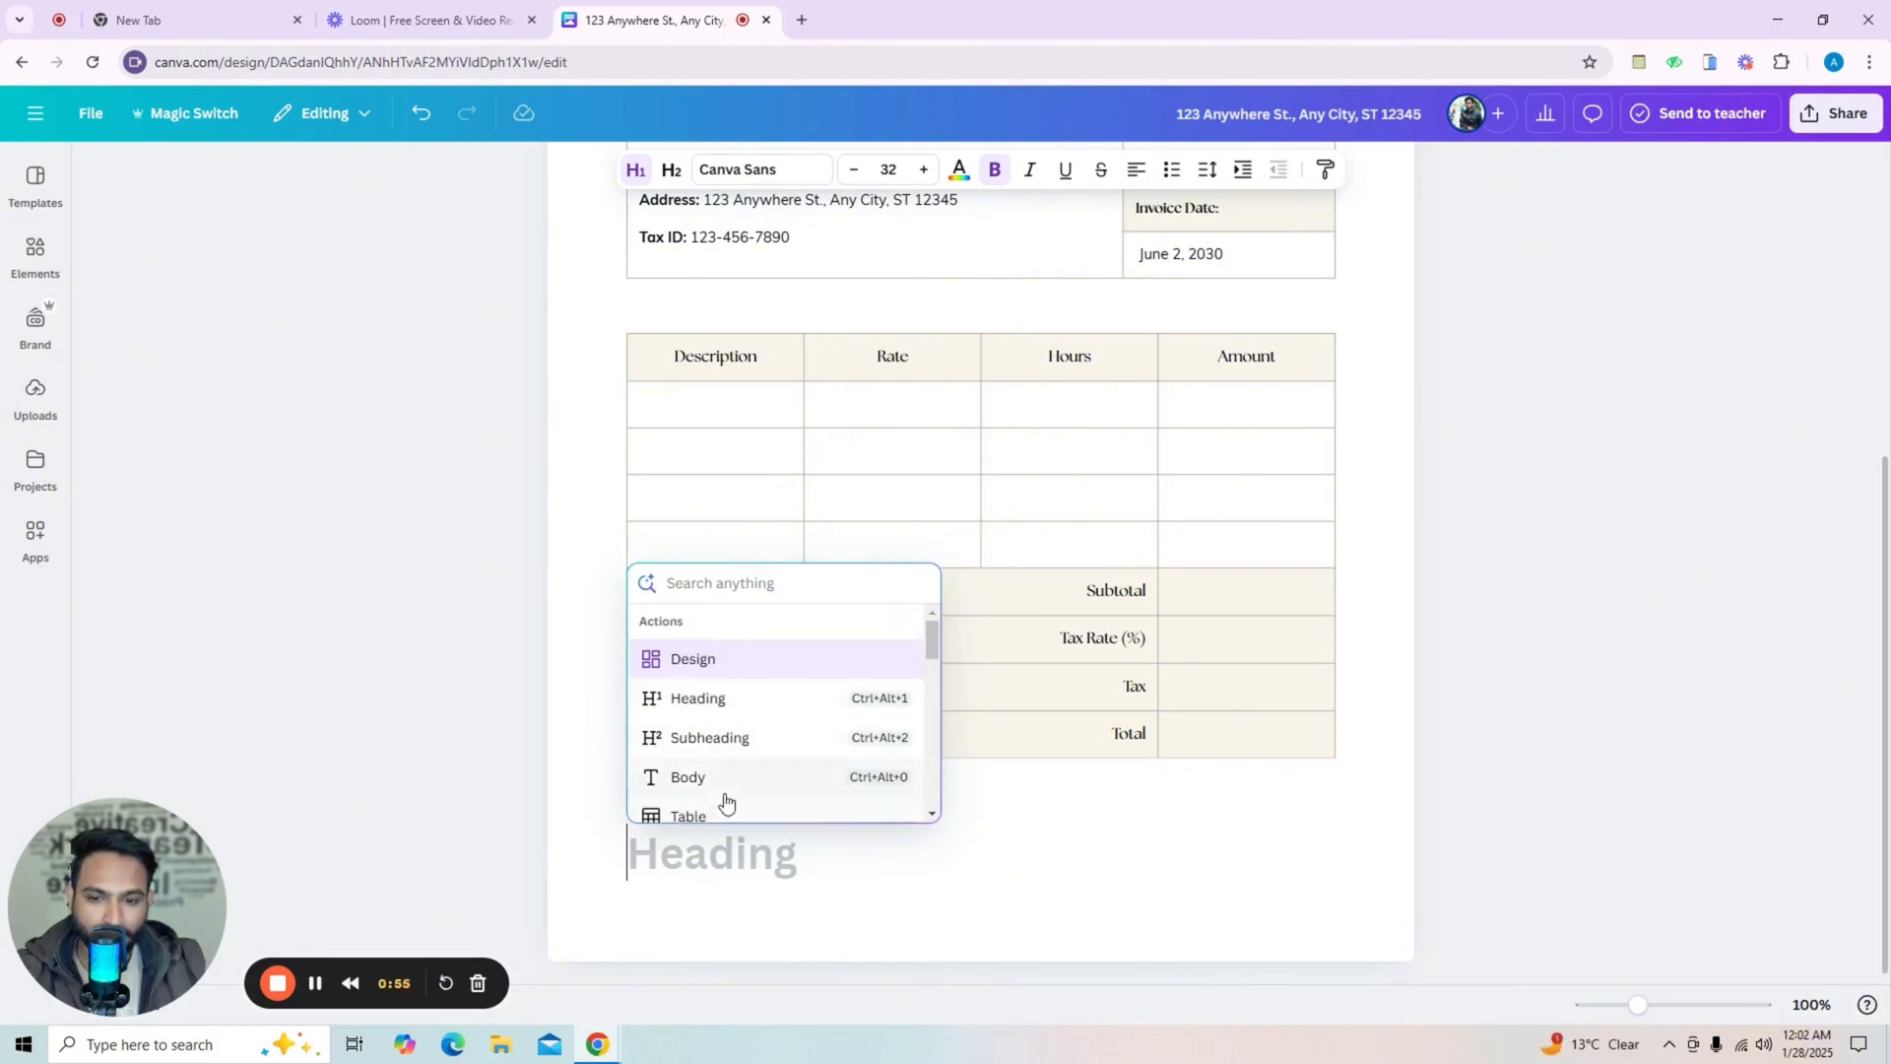
click(985, 874)
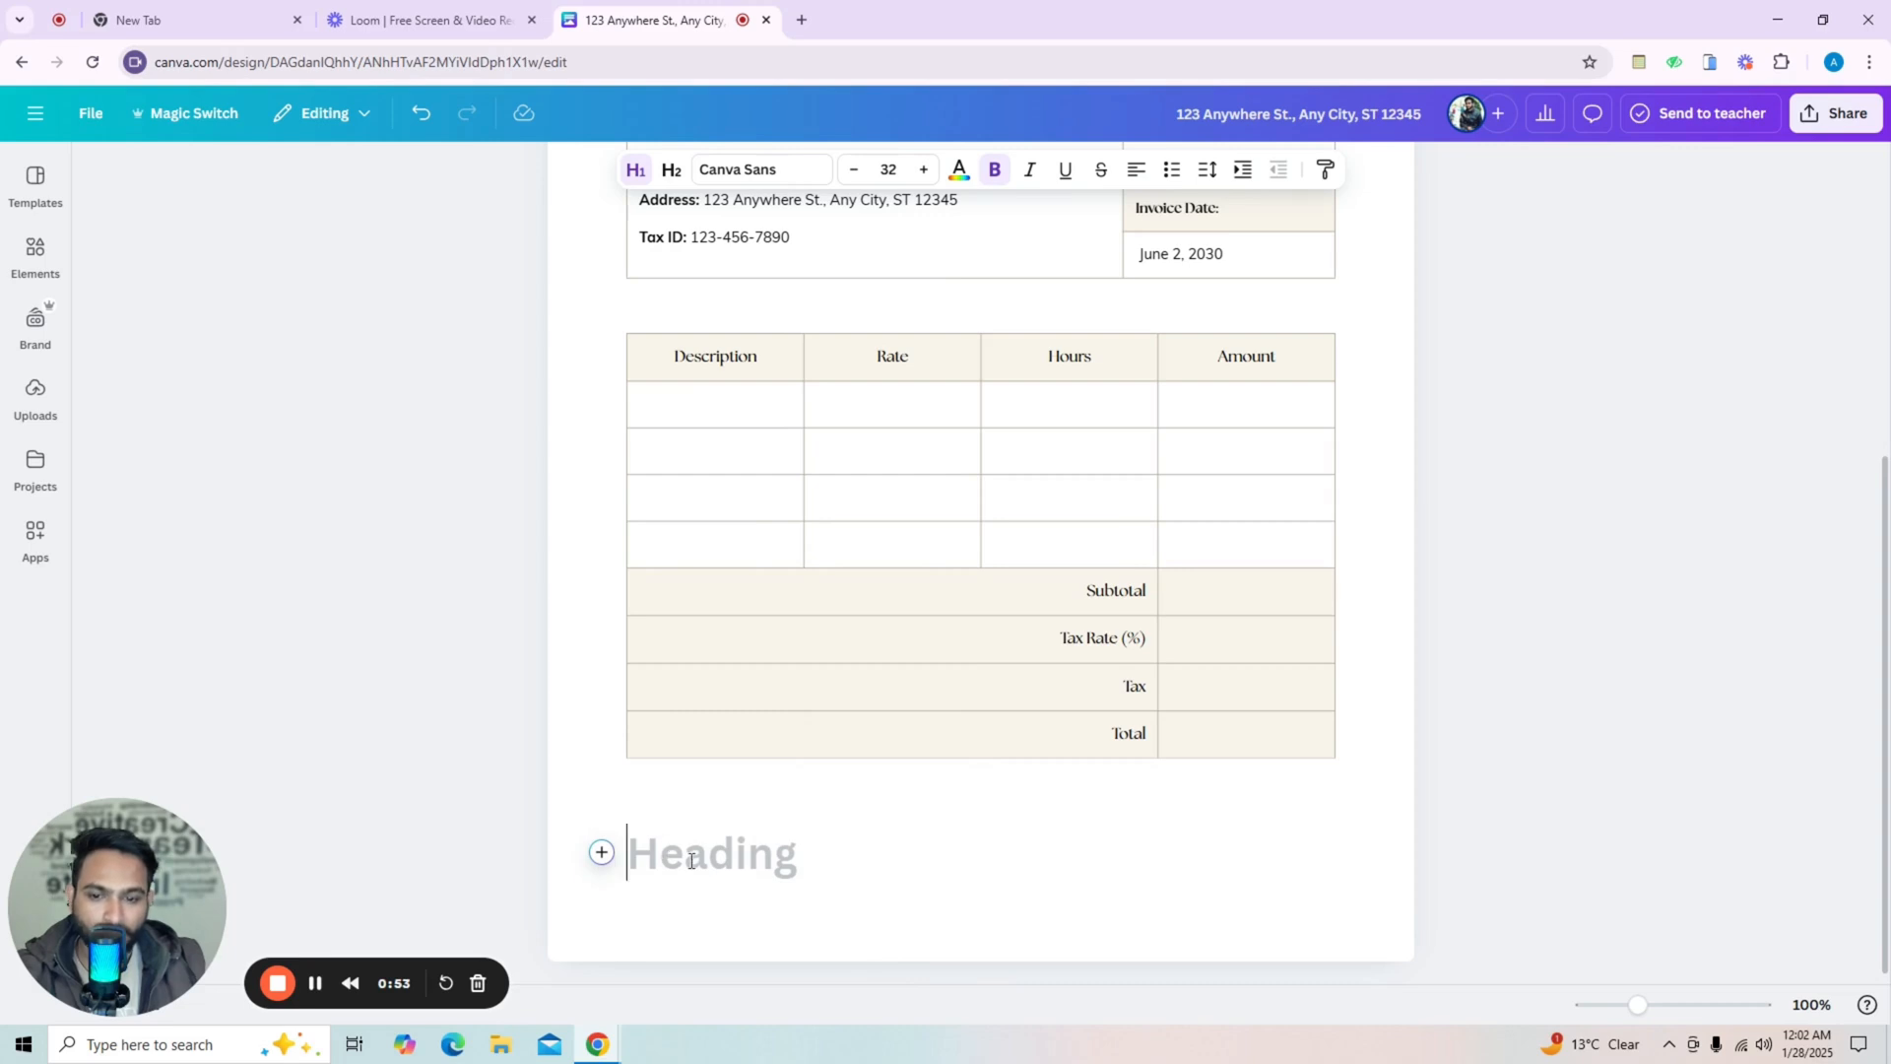
Insert a plain three-column, four-row table below the items table from the Elements tables.
click(43, 252)
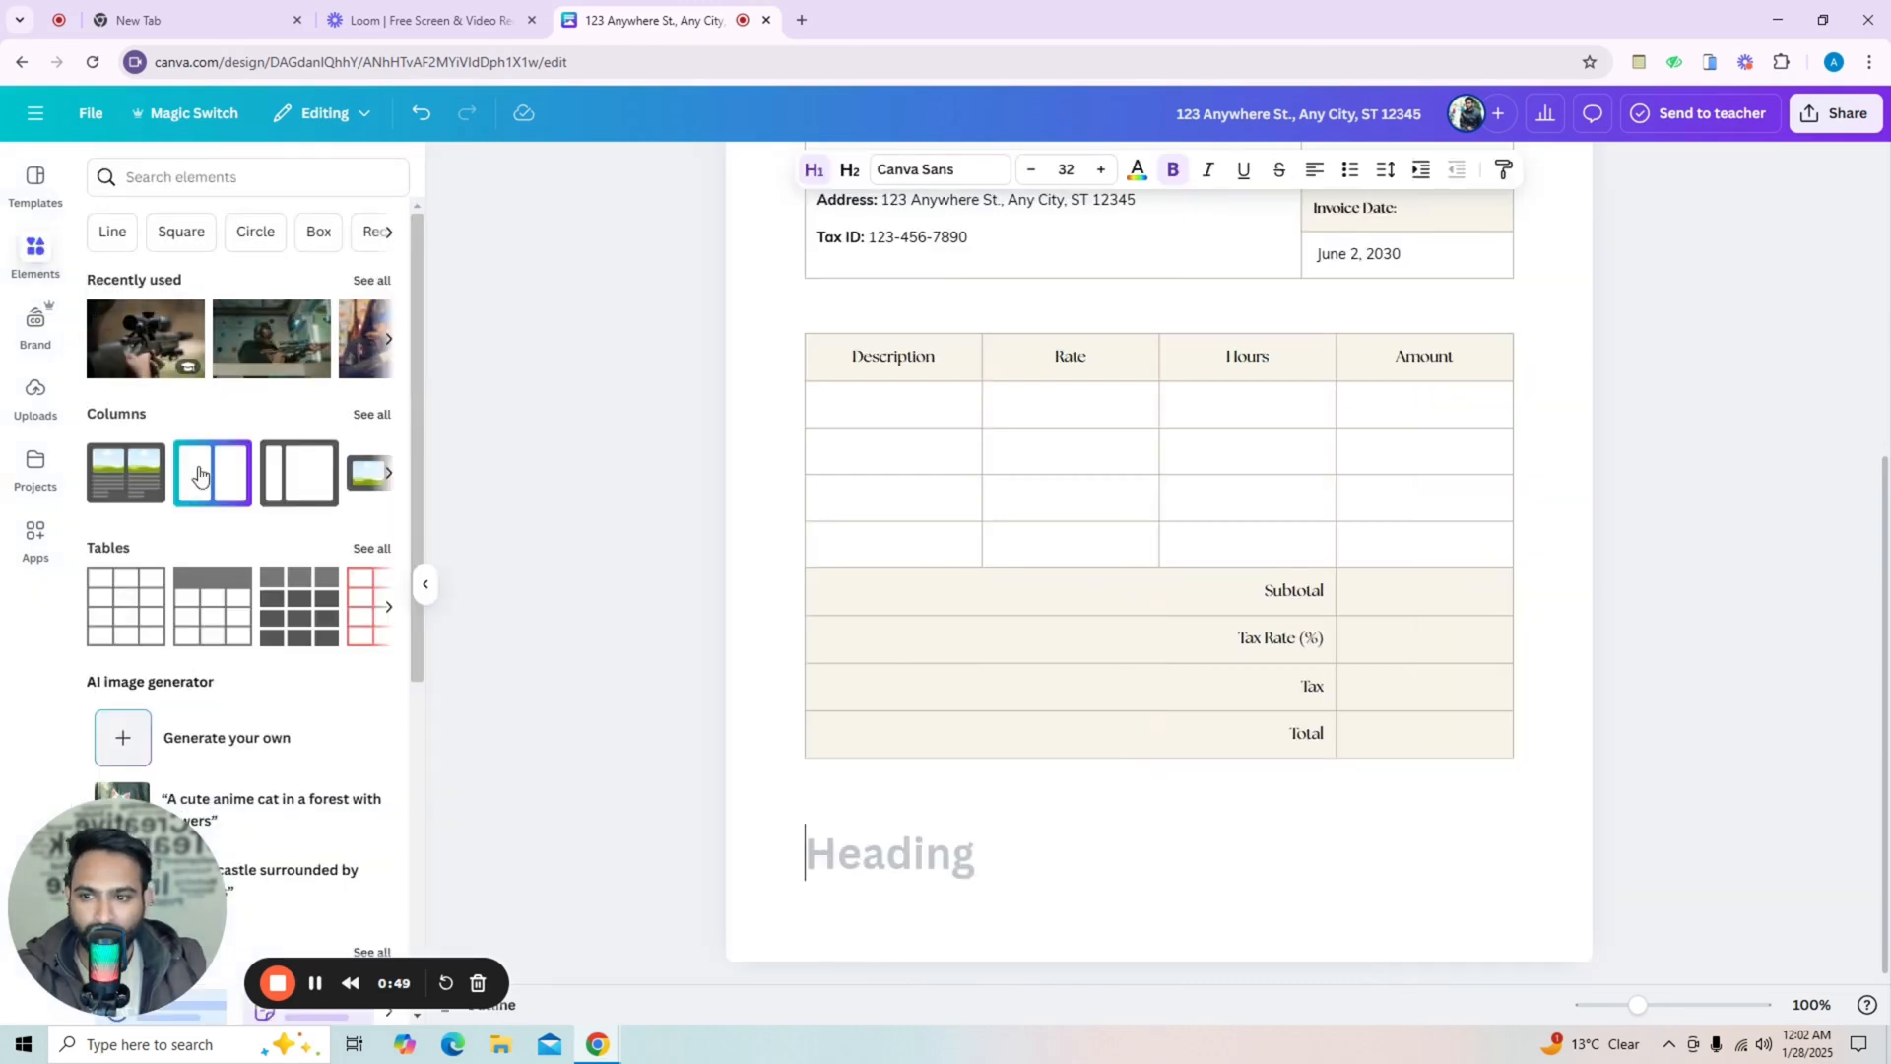
click(371, 548)
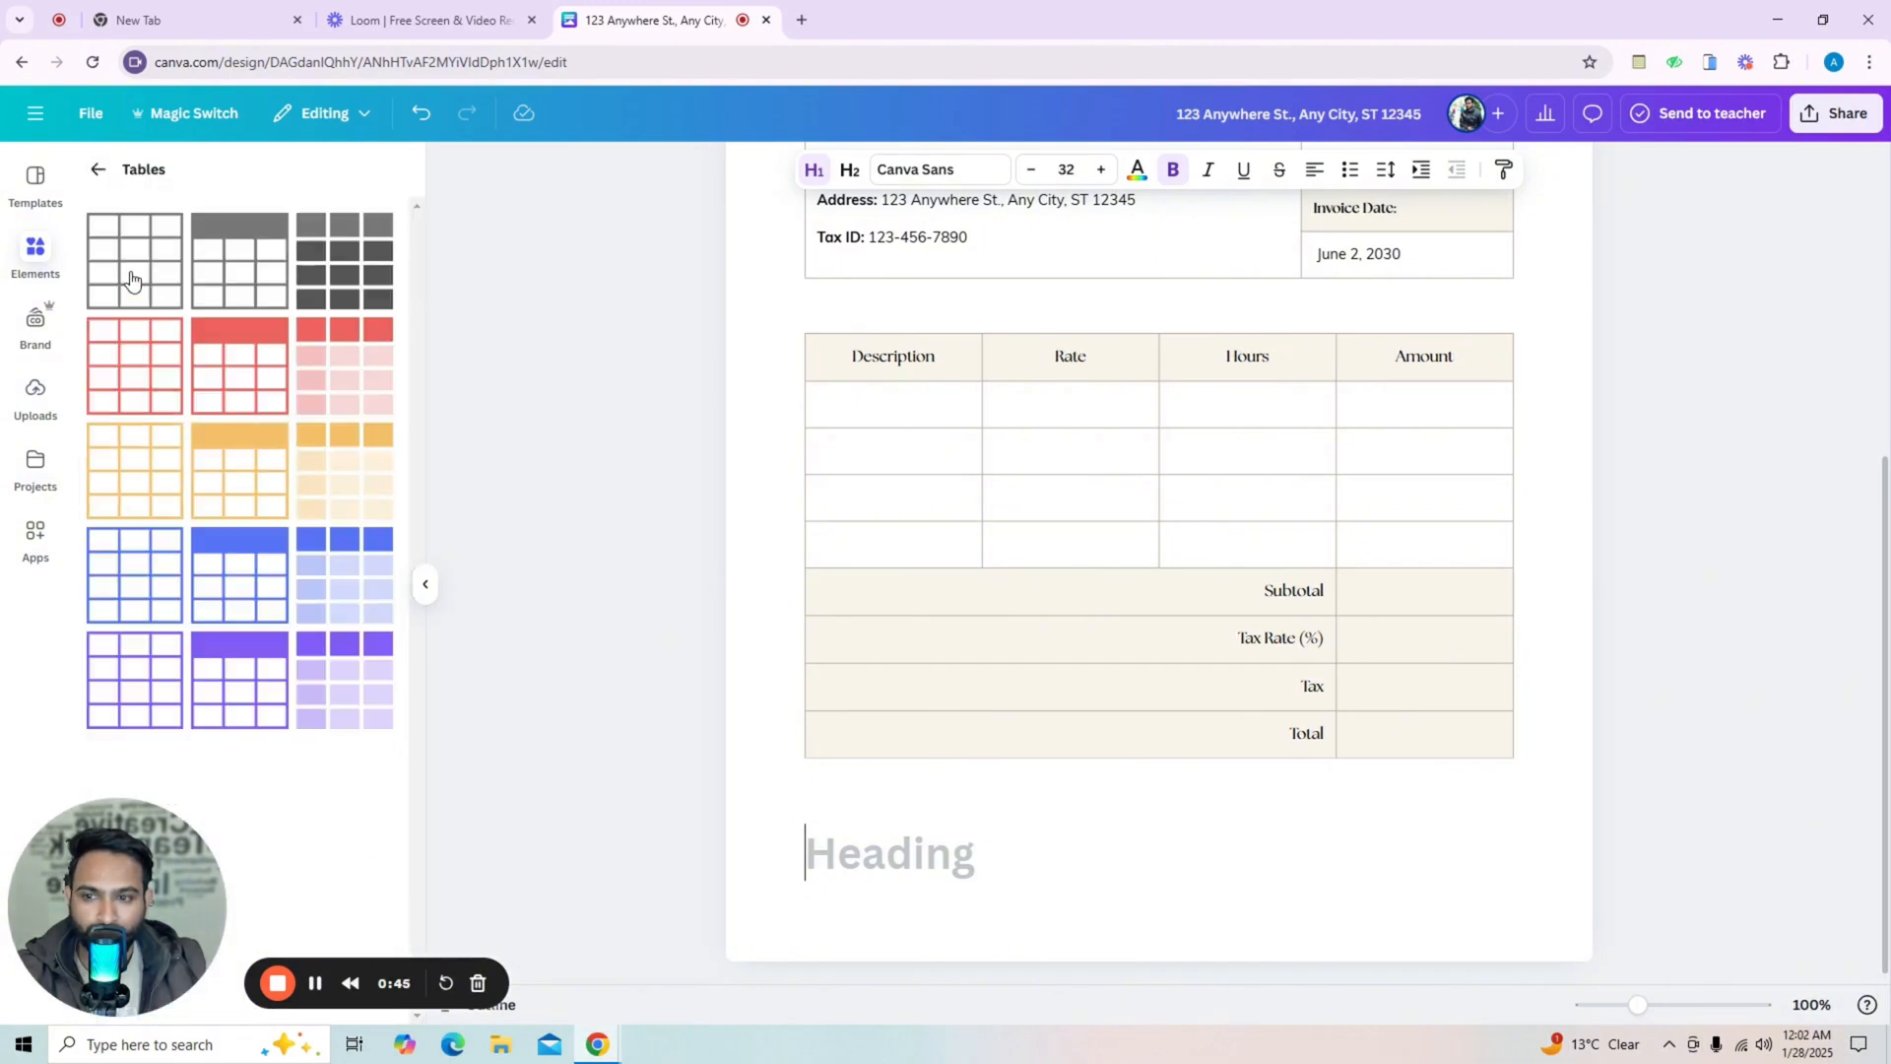
click(131, 281)
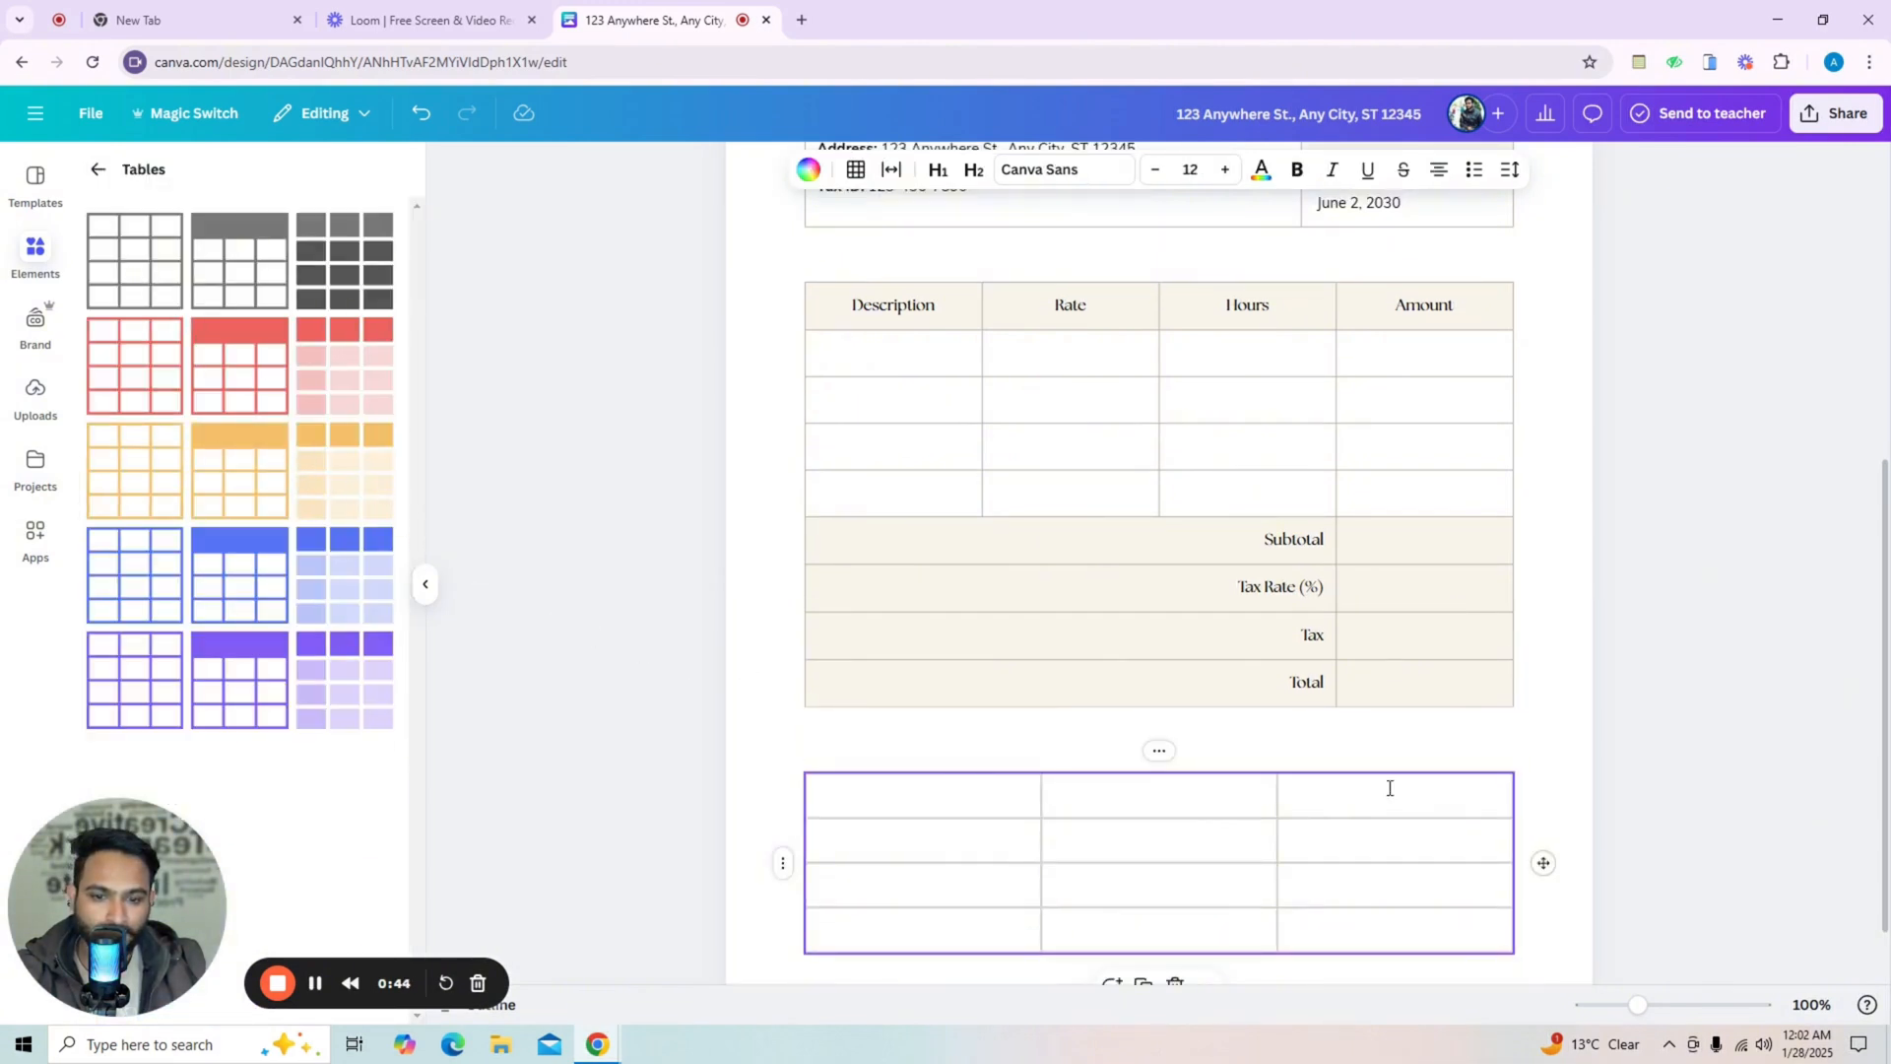
Explore the new table's cells, column options and row options without changing anything.
click(851, 730)
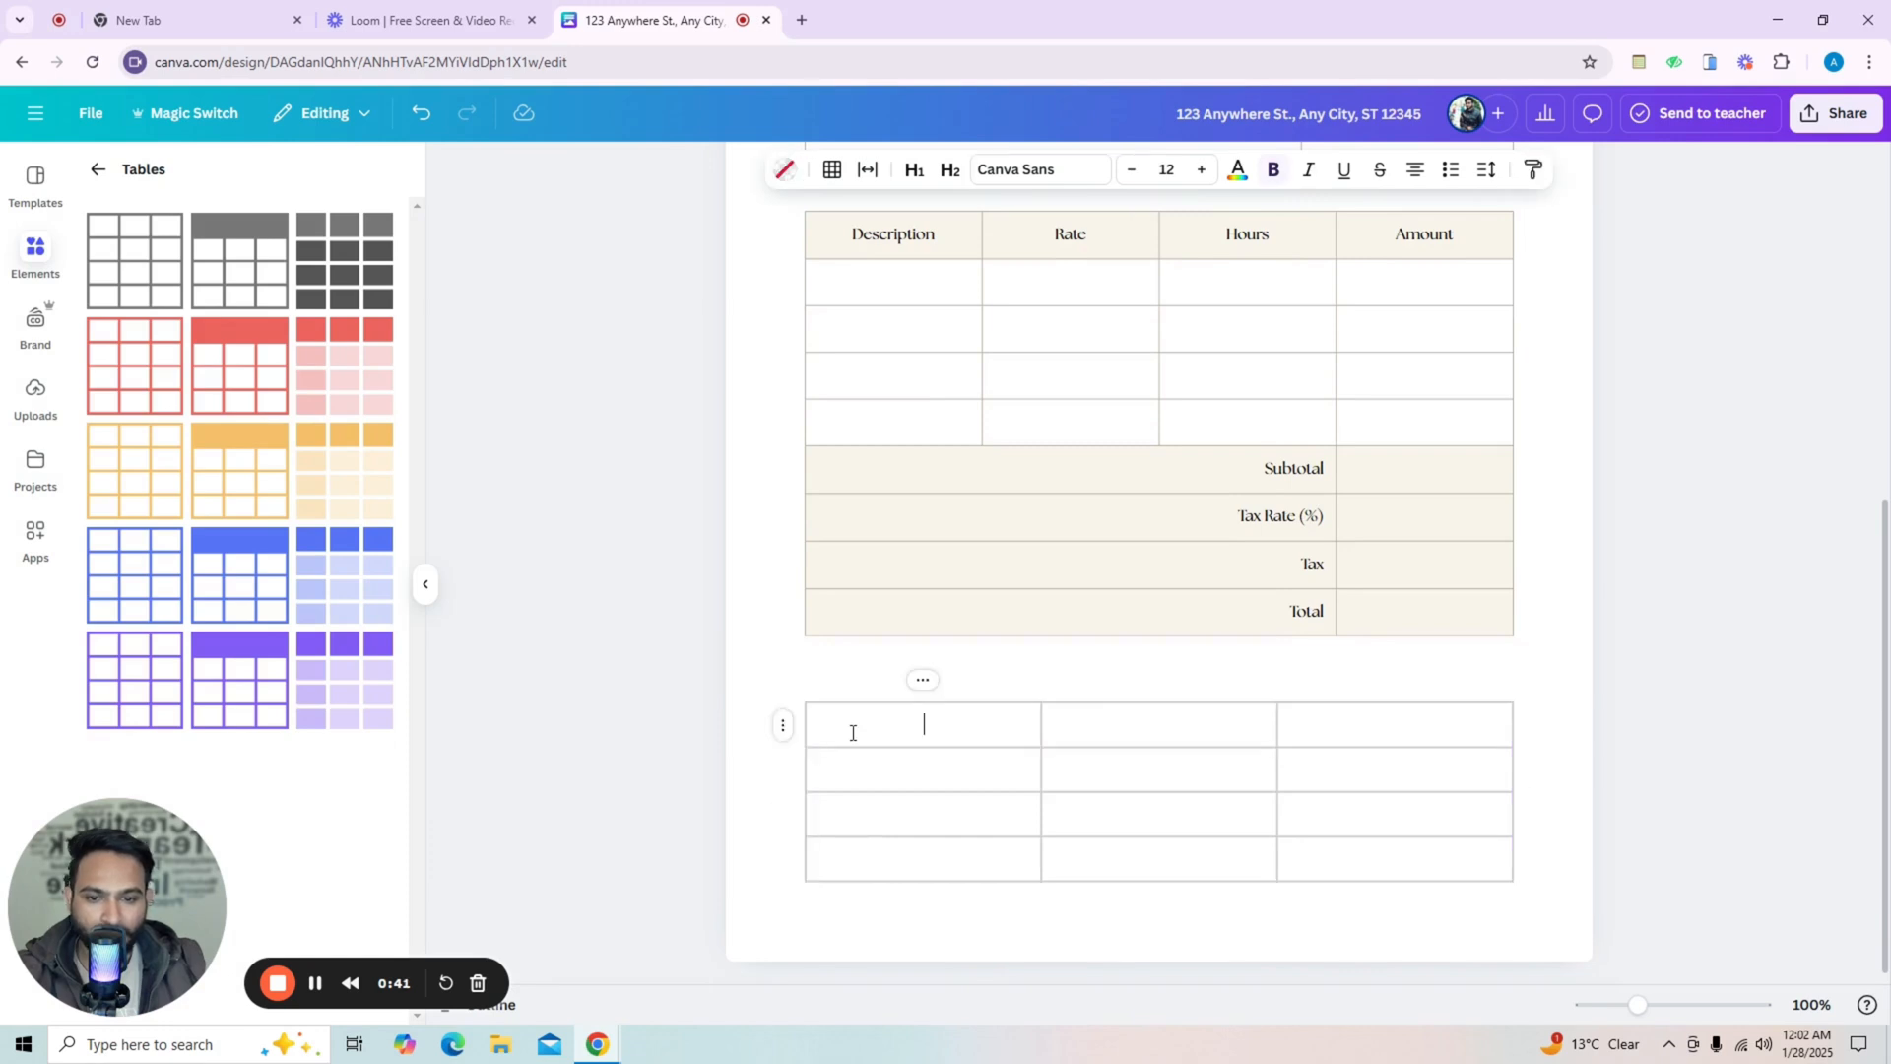
click(862, 770)
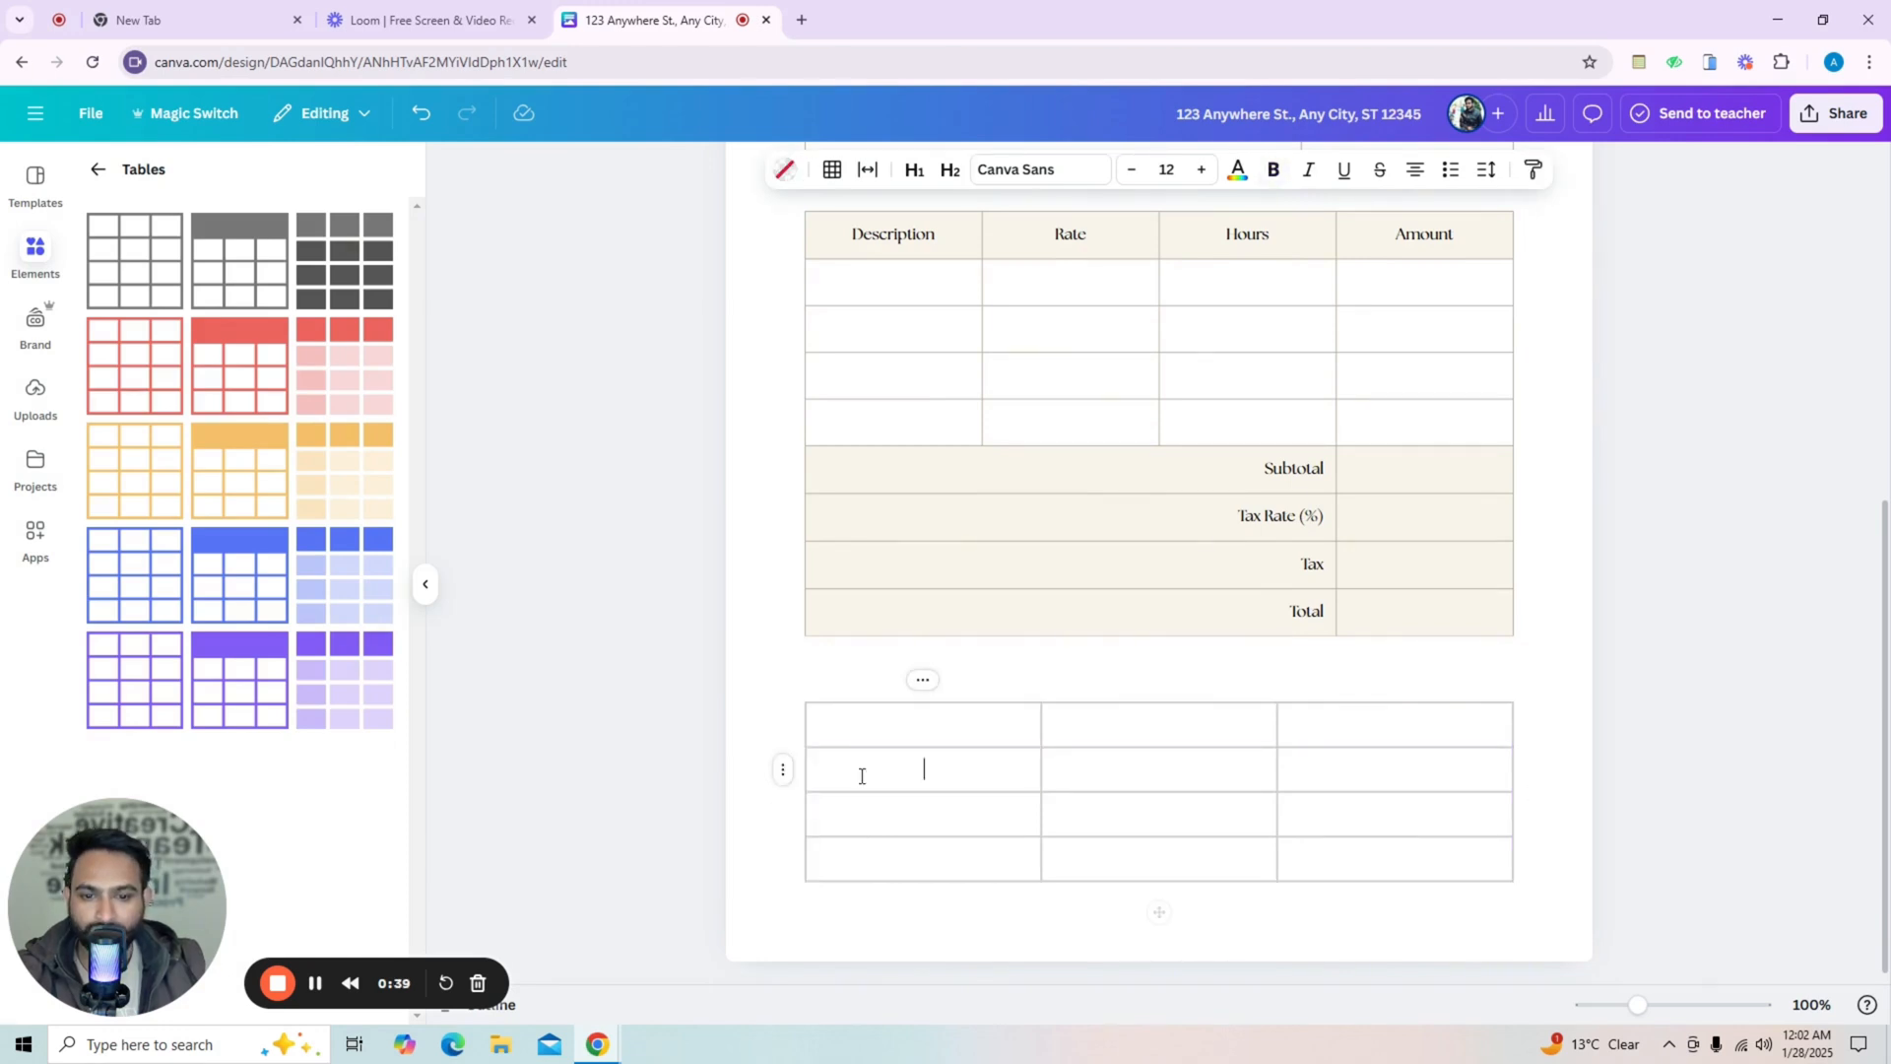
click(897, 729)
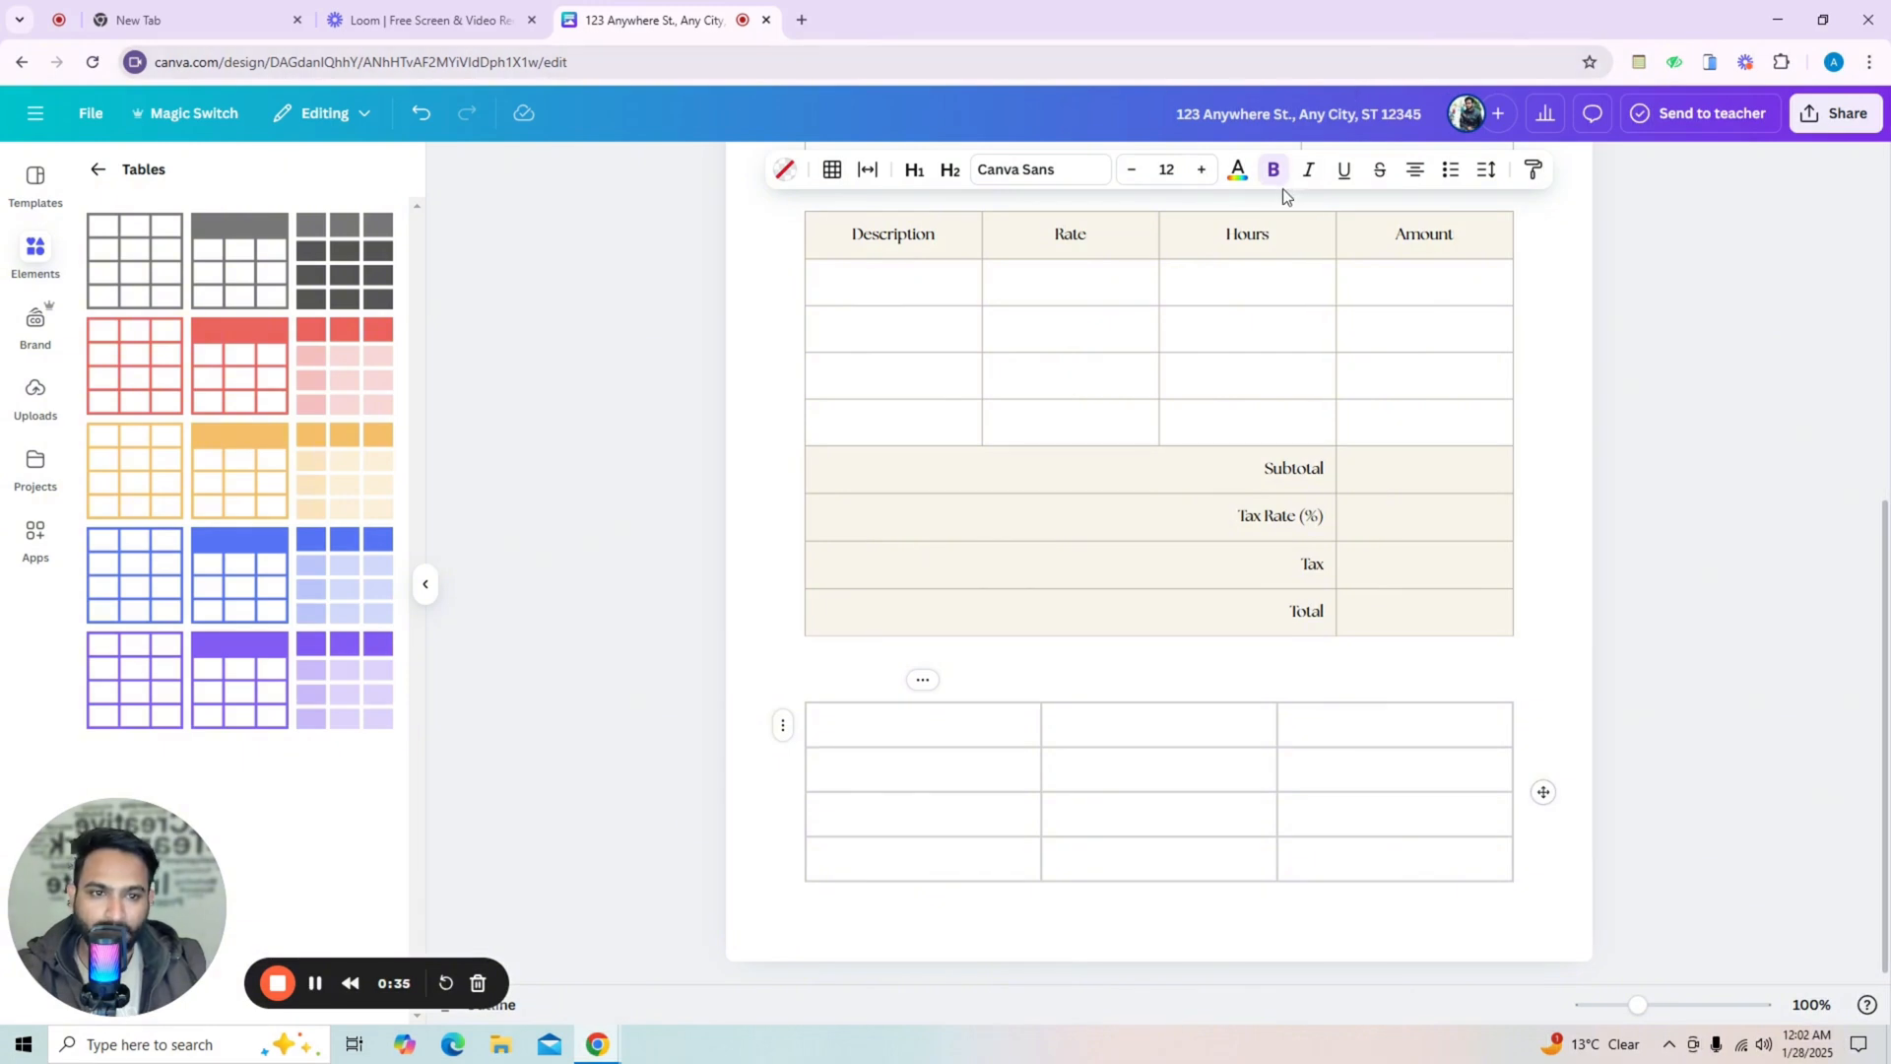
click(1394, 813)
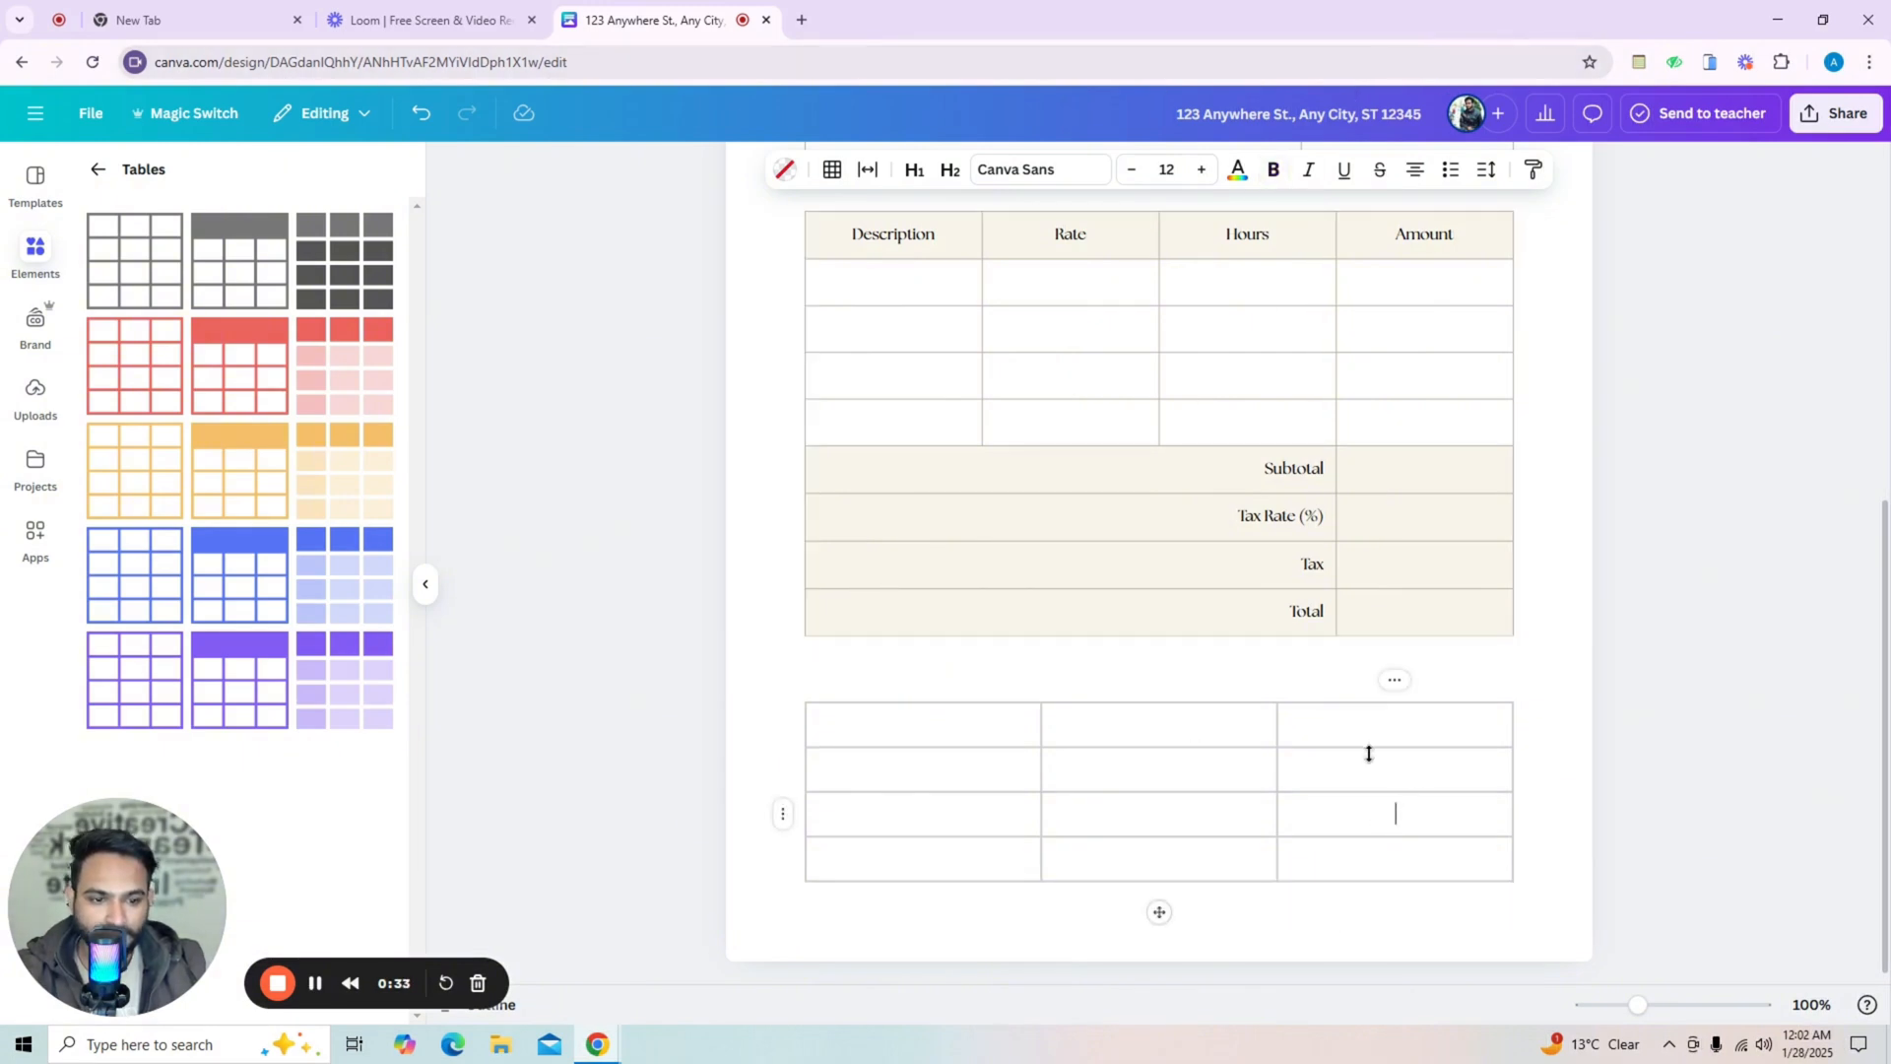
click(1401, 689)
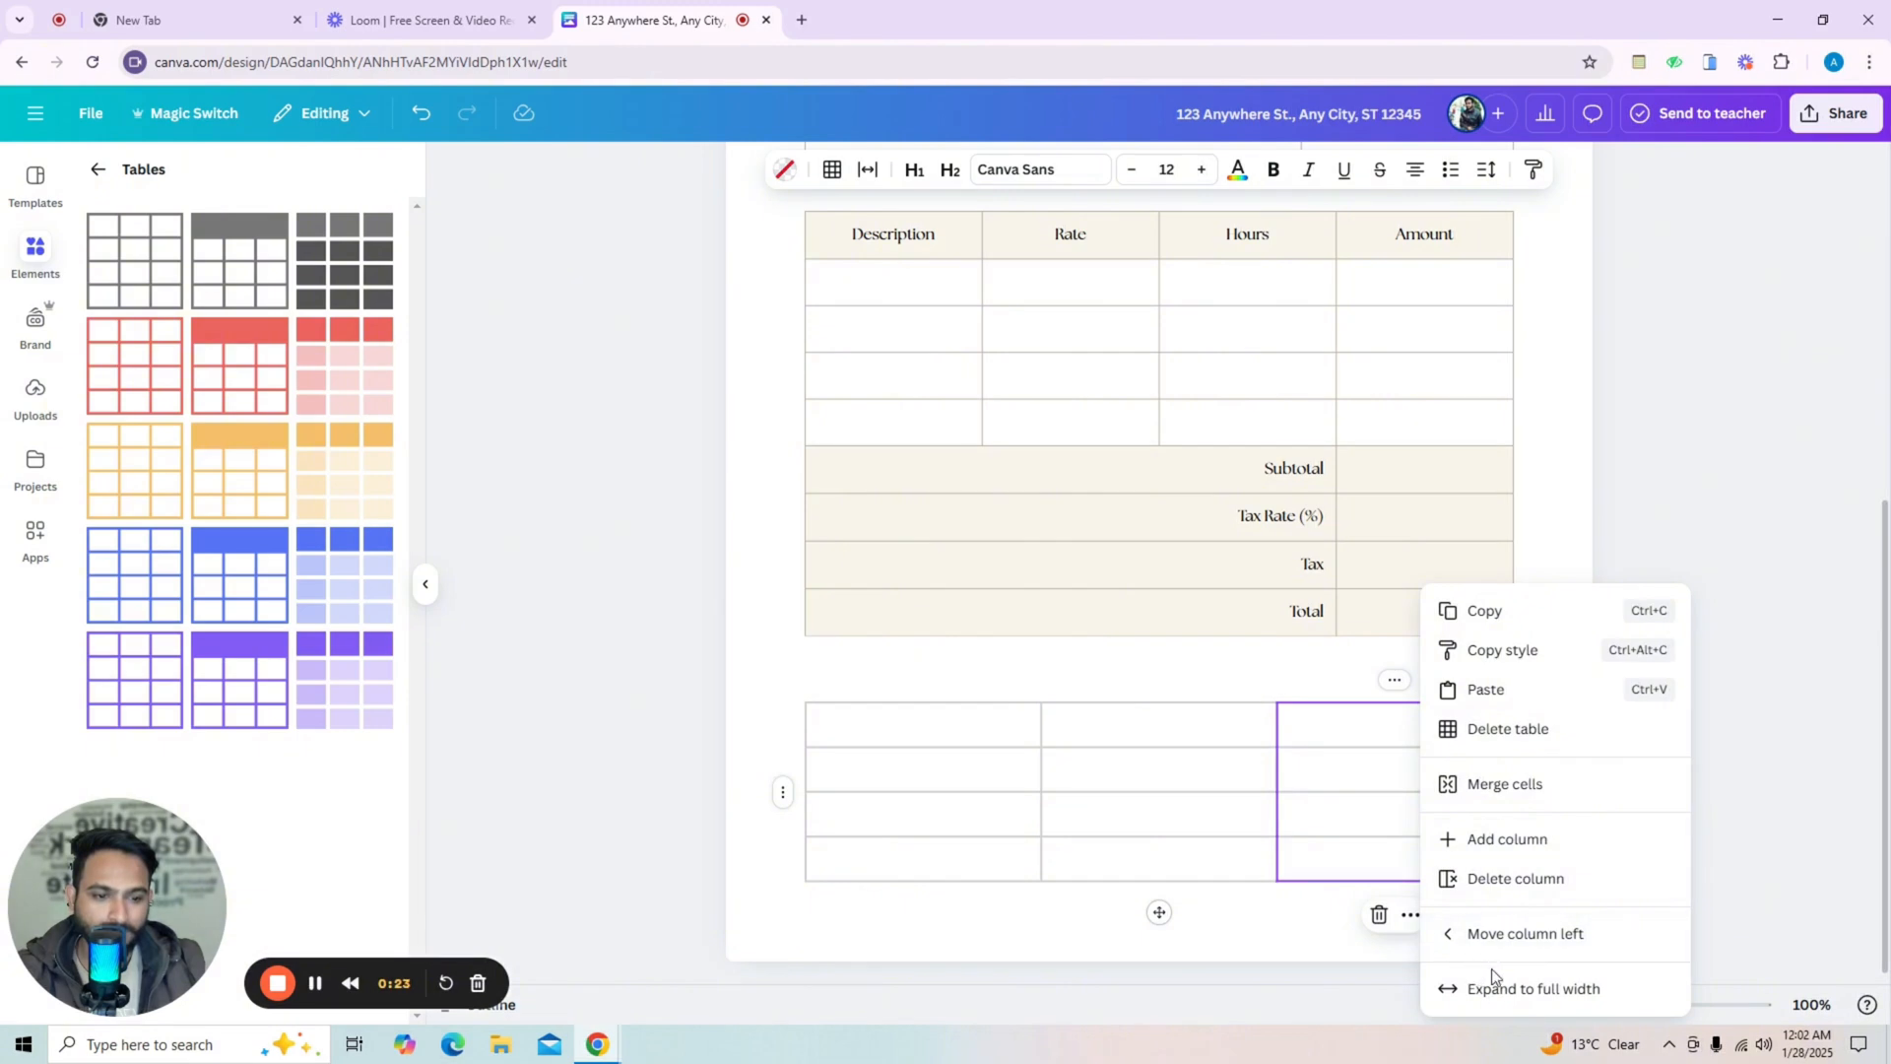
click(1316, 675)
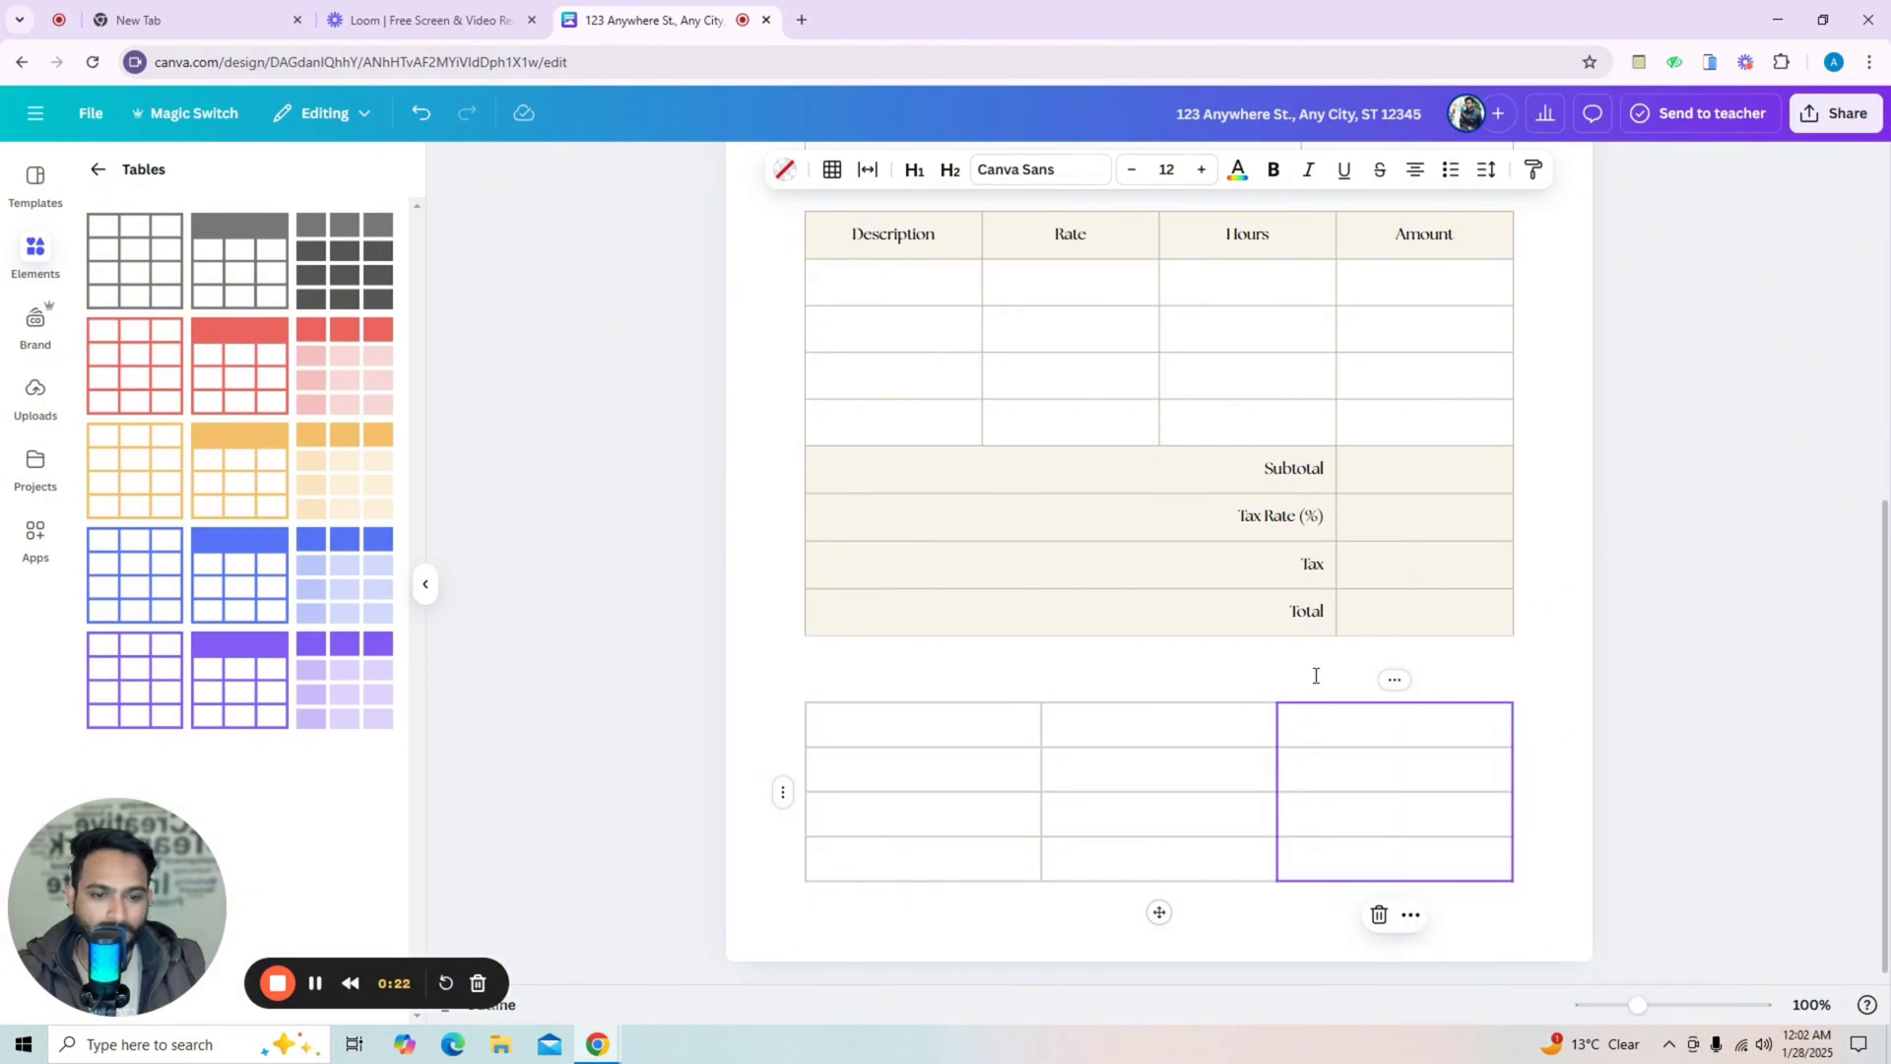
click(783, 792)
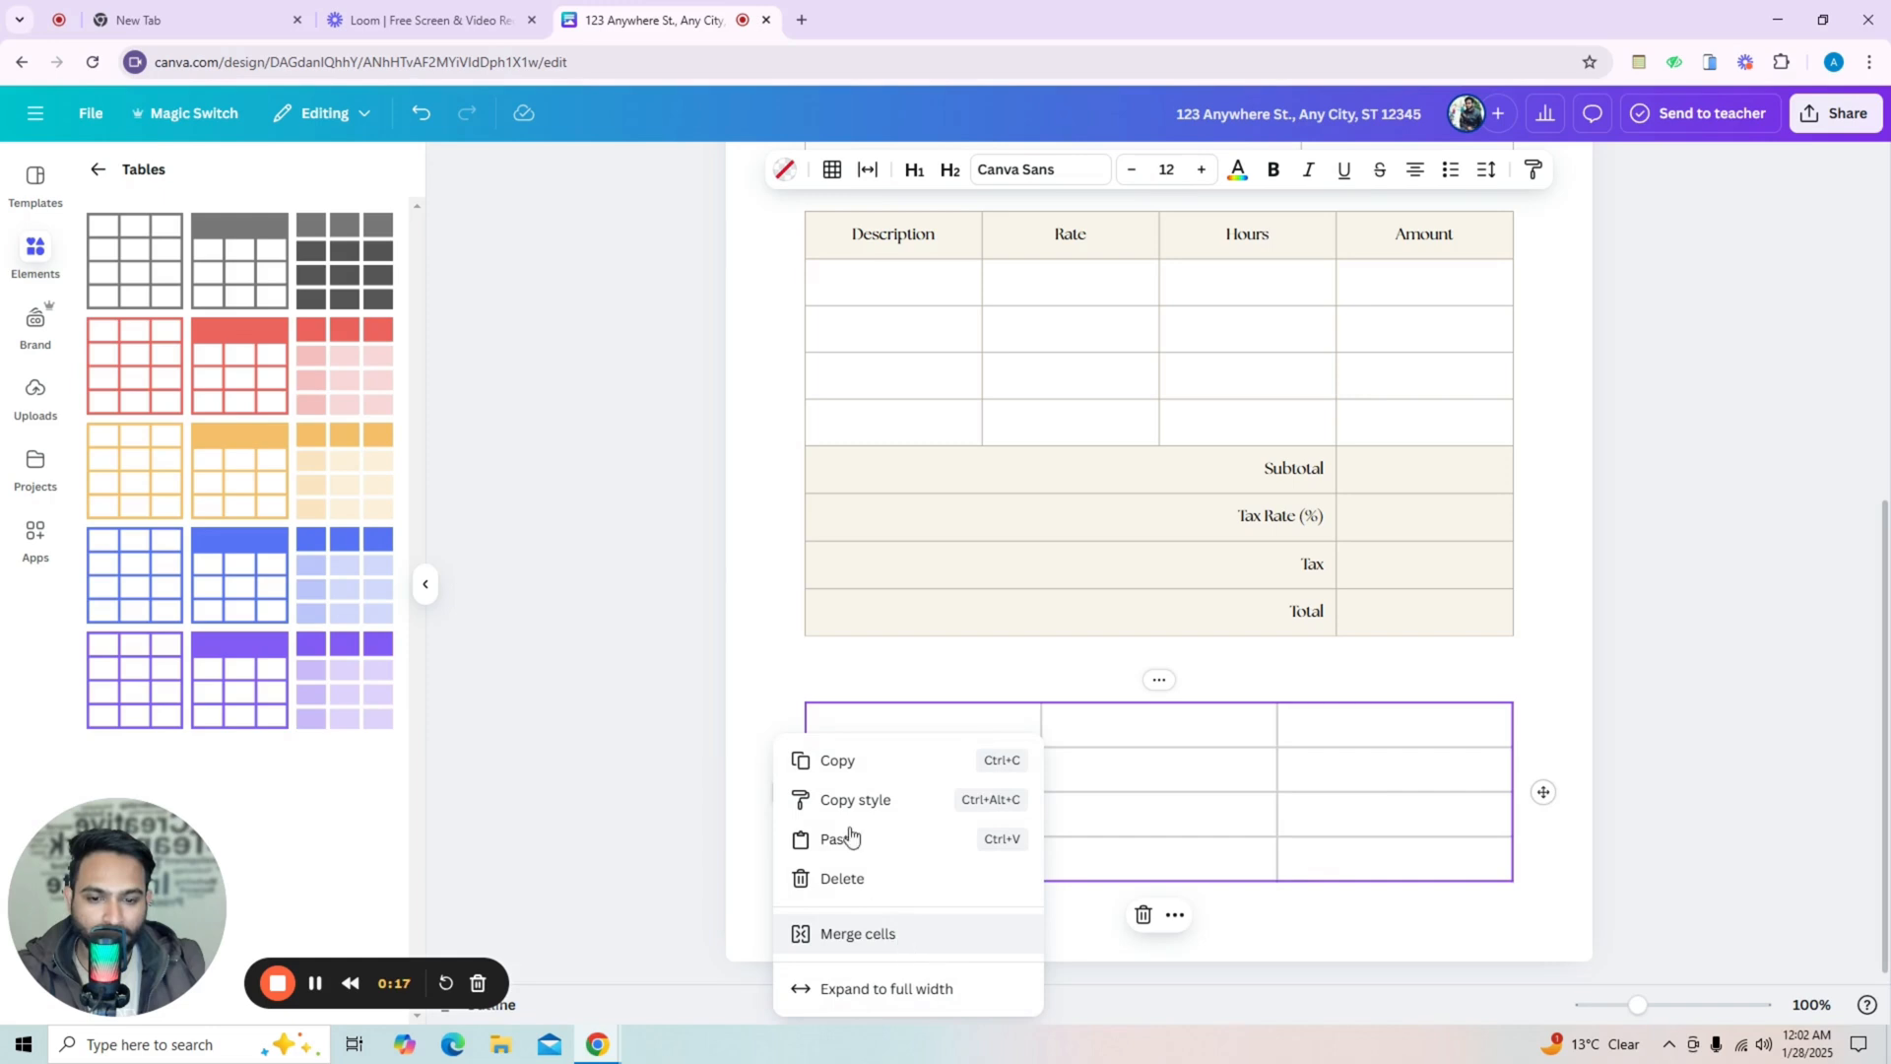
click(790, 684)
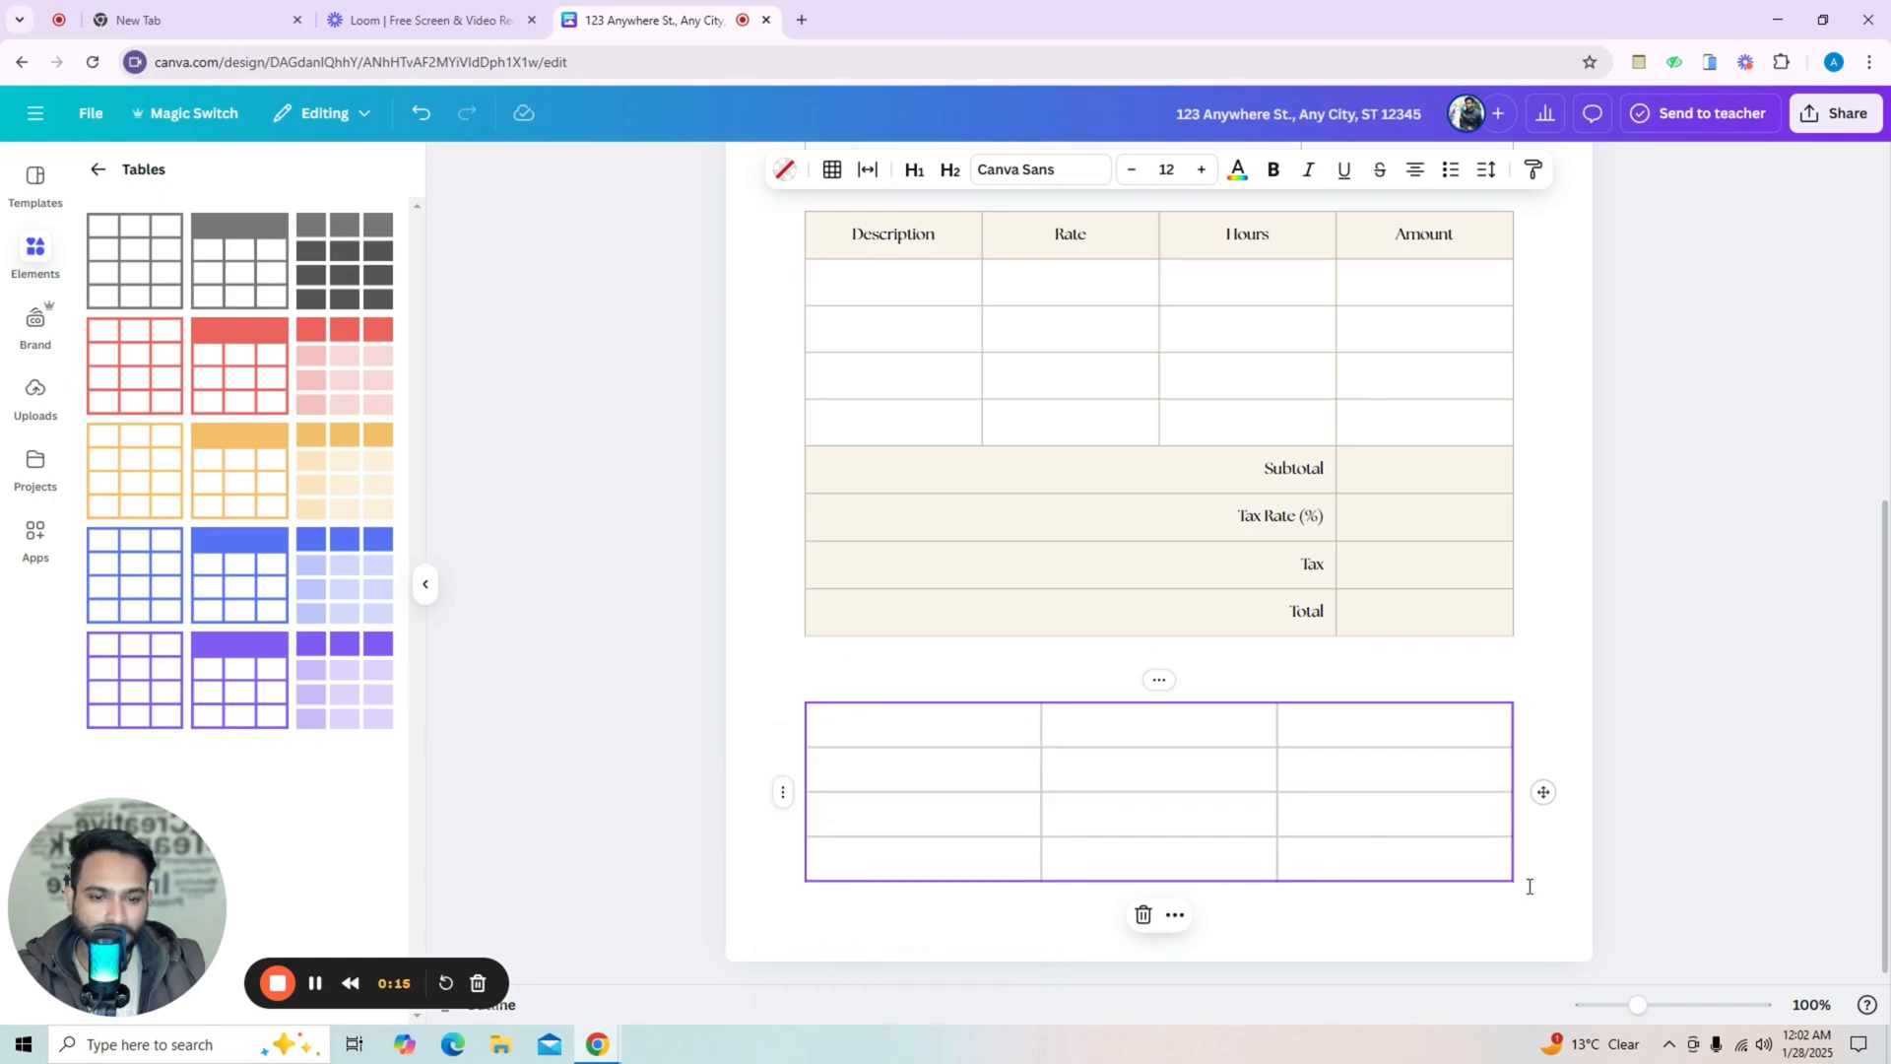
mouse_move(1494, 884)
mouse_down()
mouse_move(1494, 839)
mouse_move(1494, 882)
mouse_up()
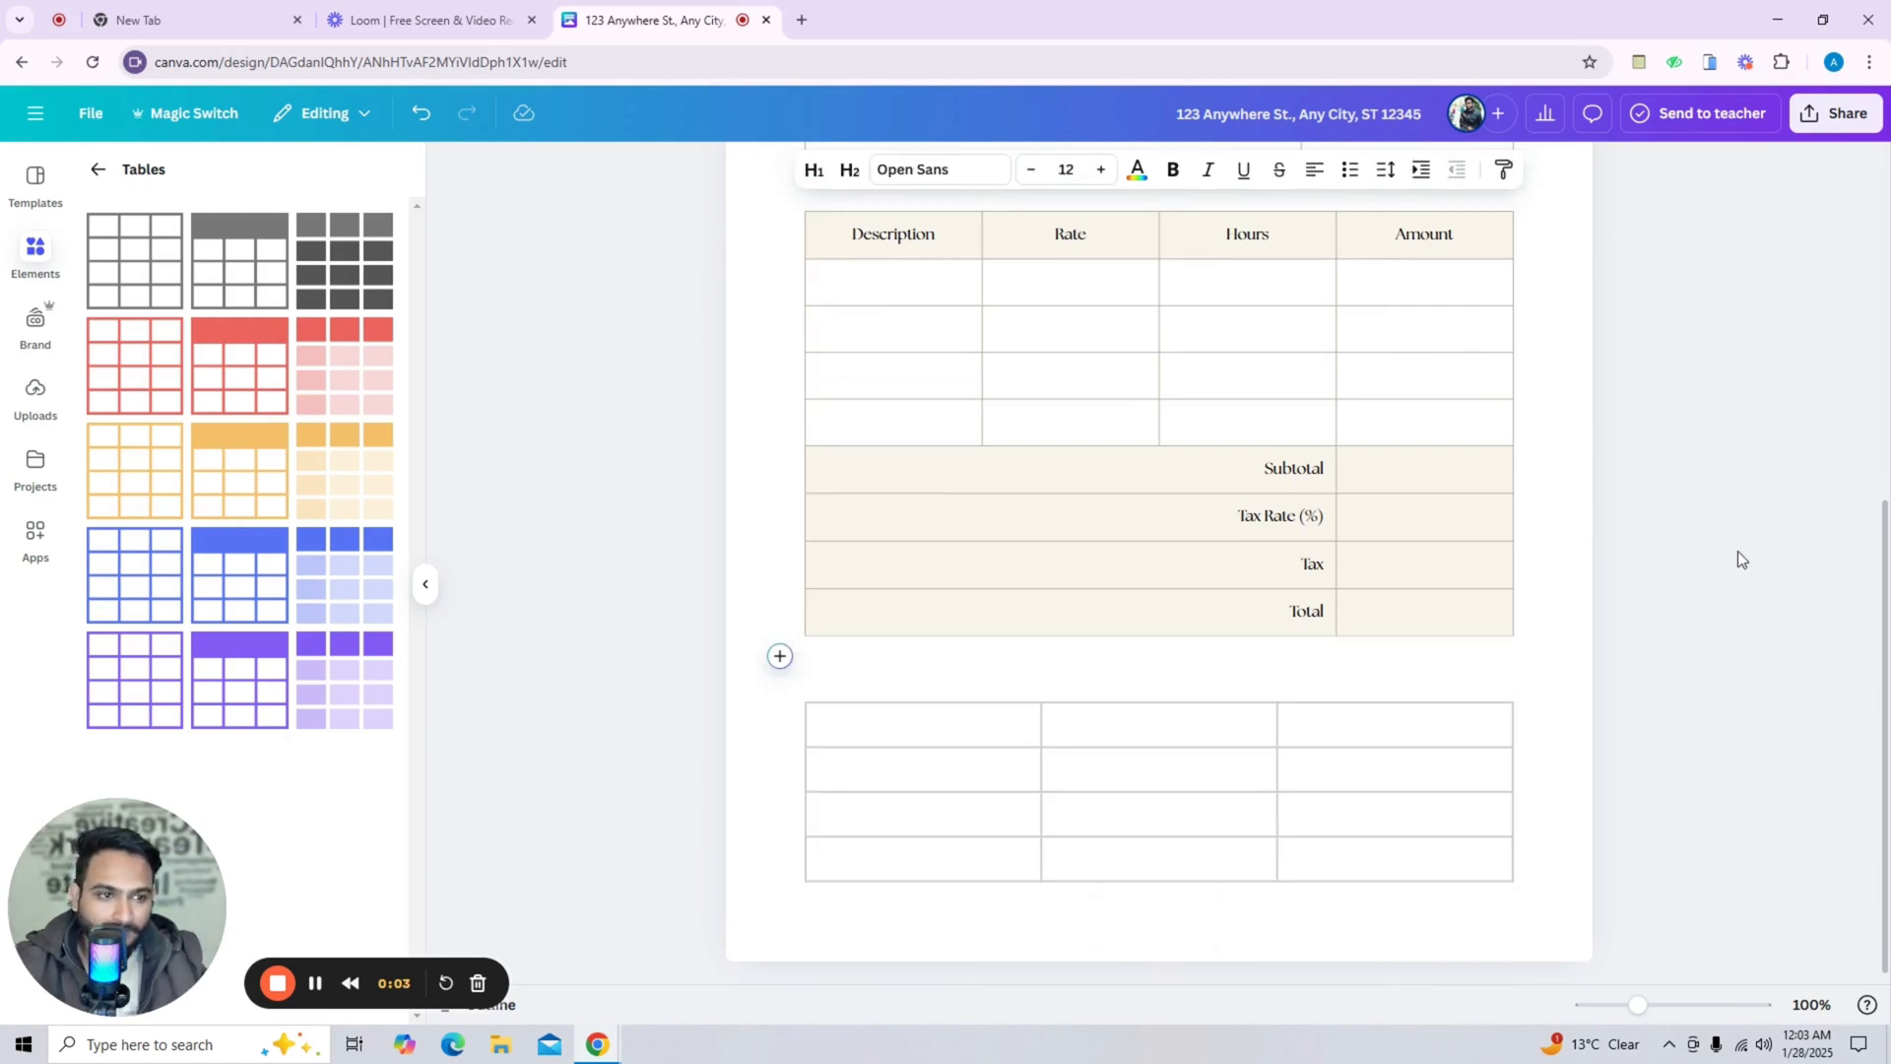
Download the document as a PDF Standard file in A4 size.
click(1840, 130)
click(1532, 510)
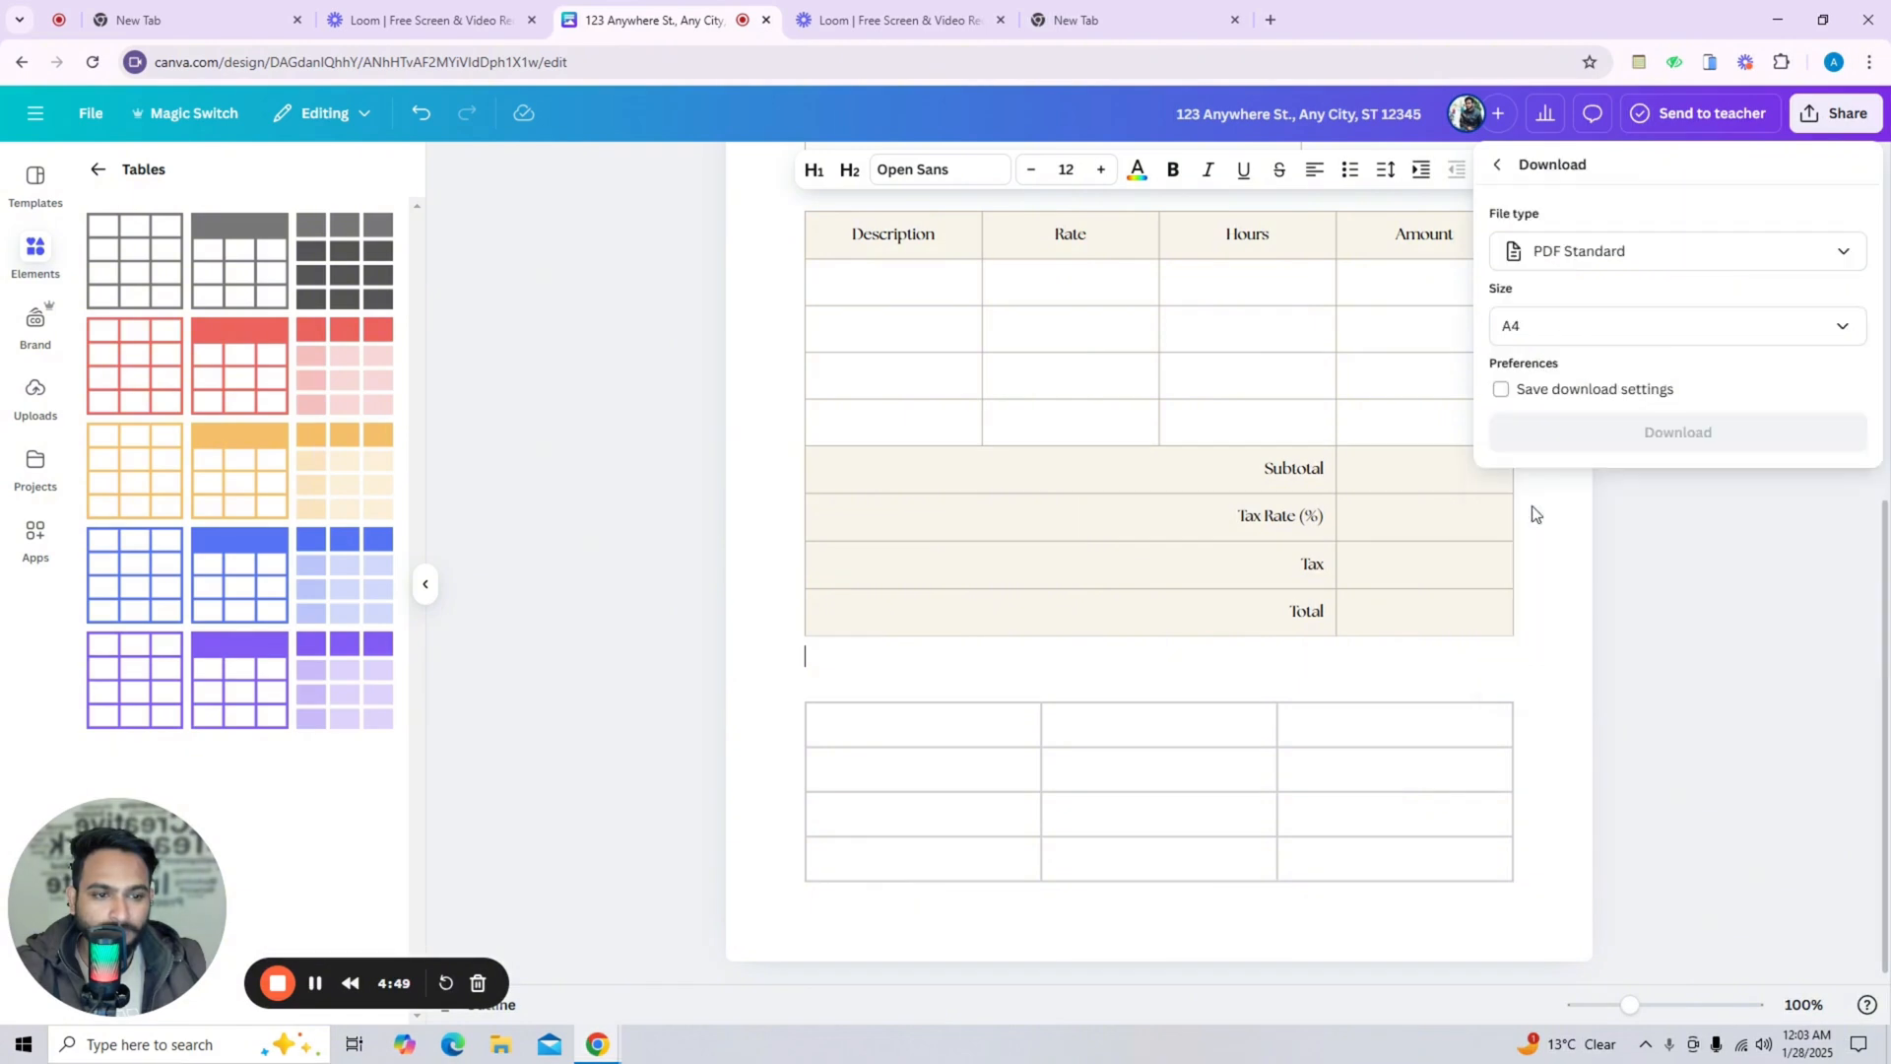
click(1662, 262)
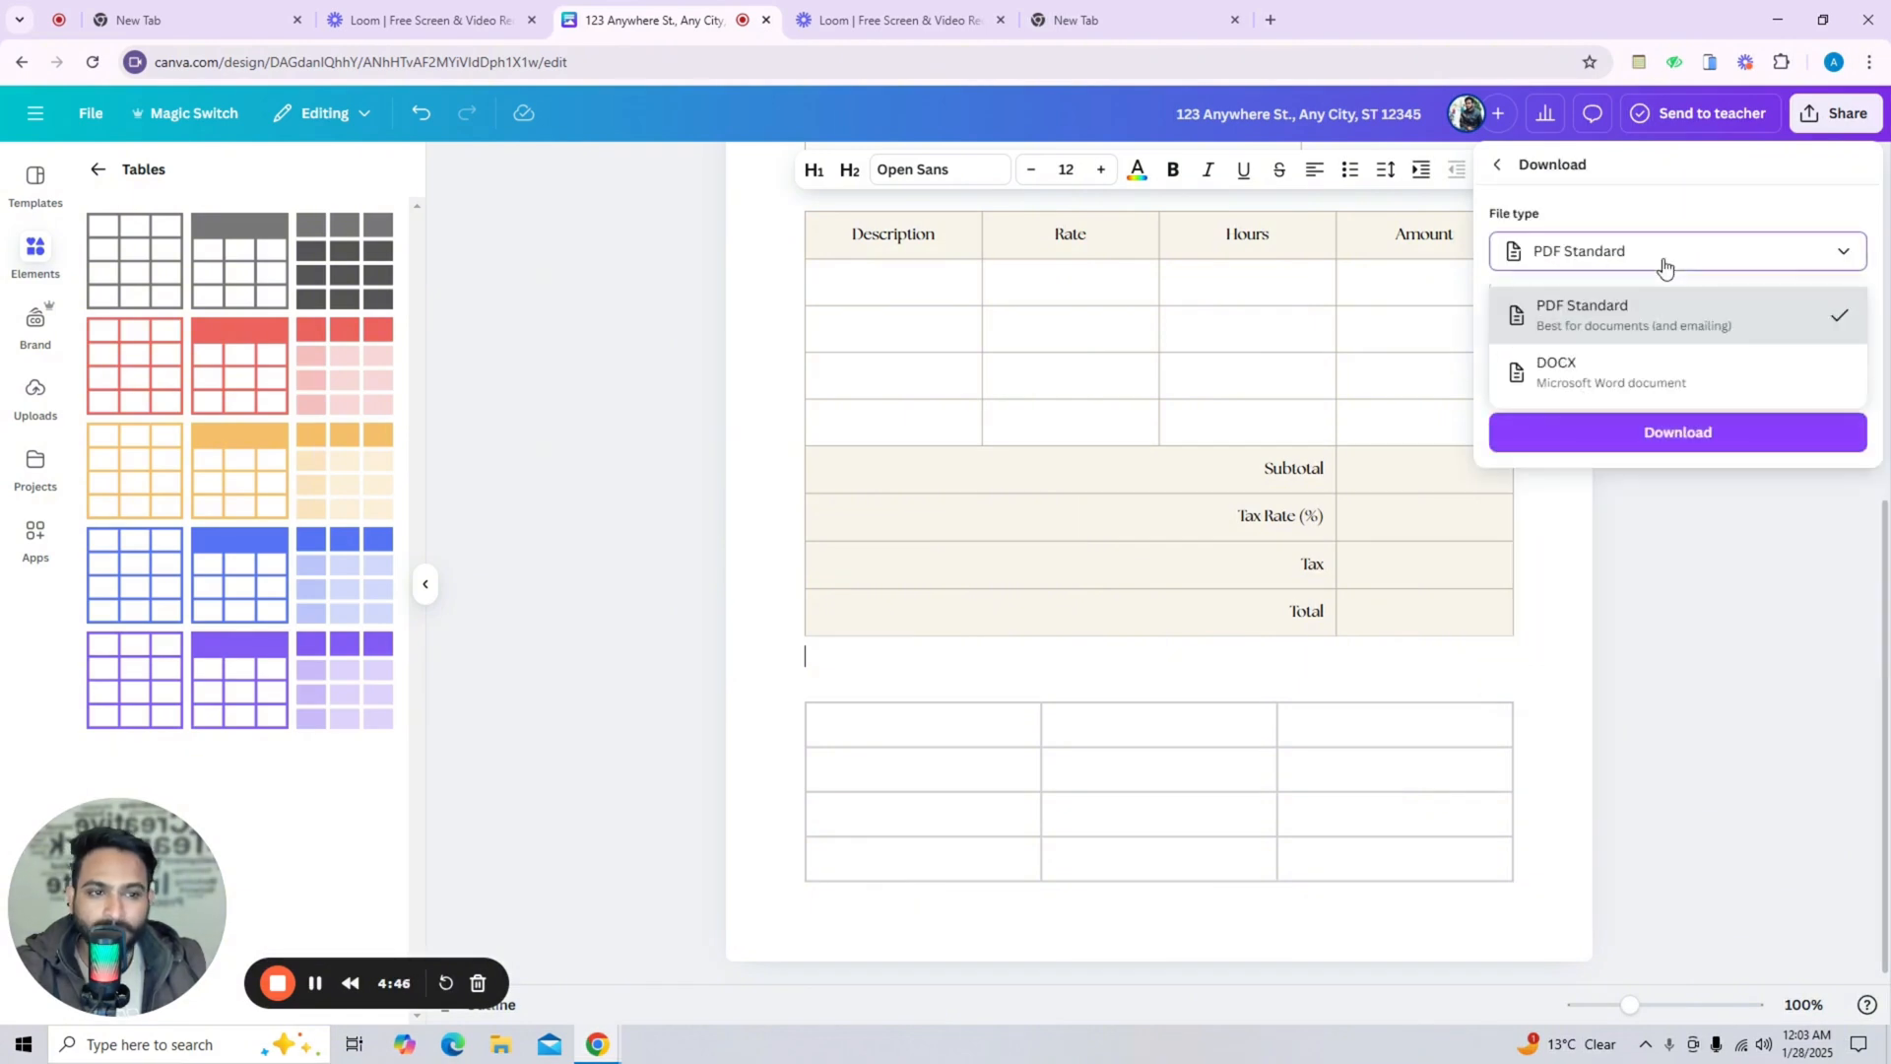
click(1596, 326)
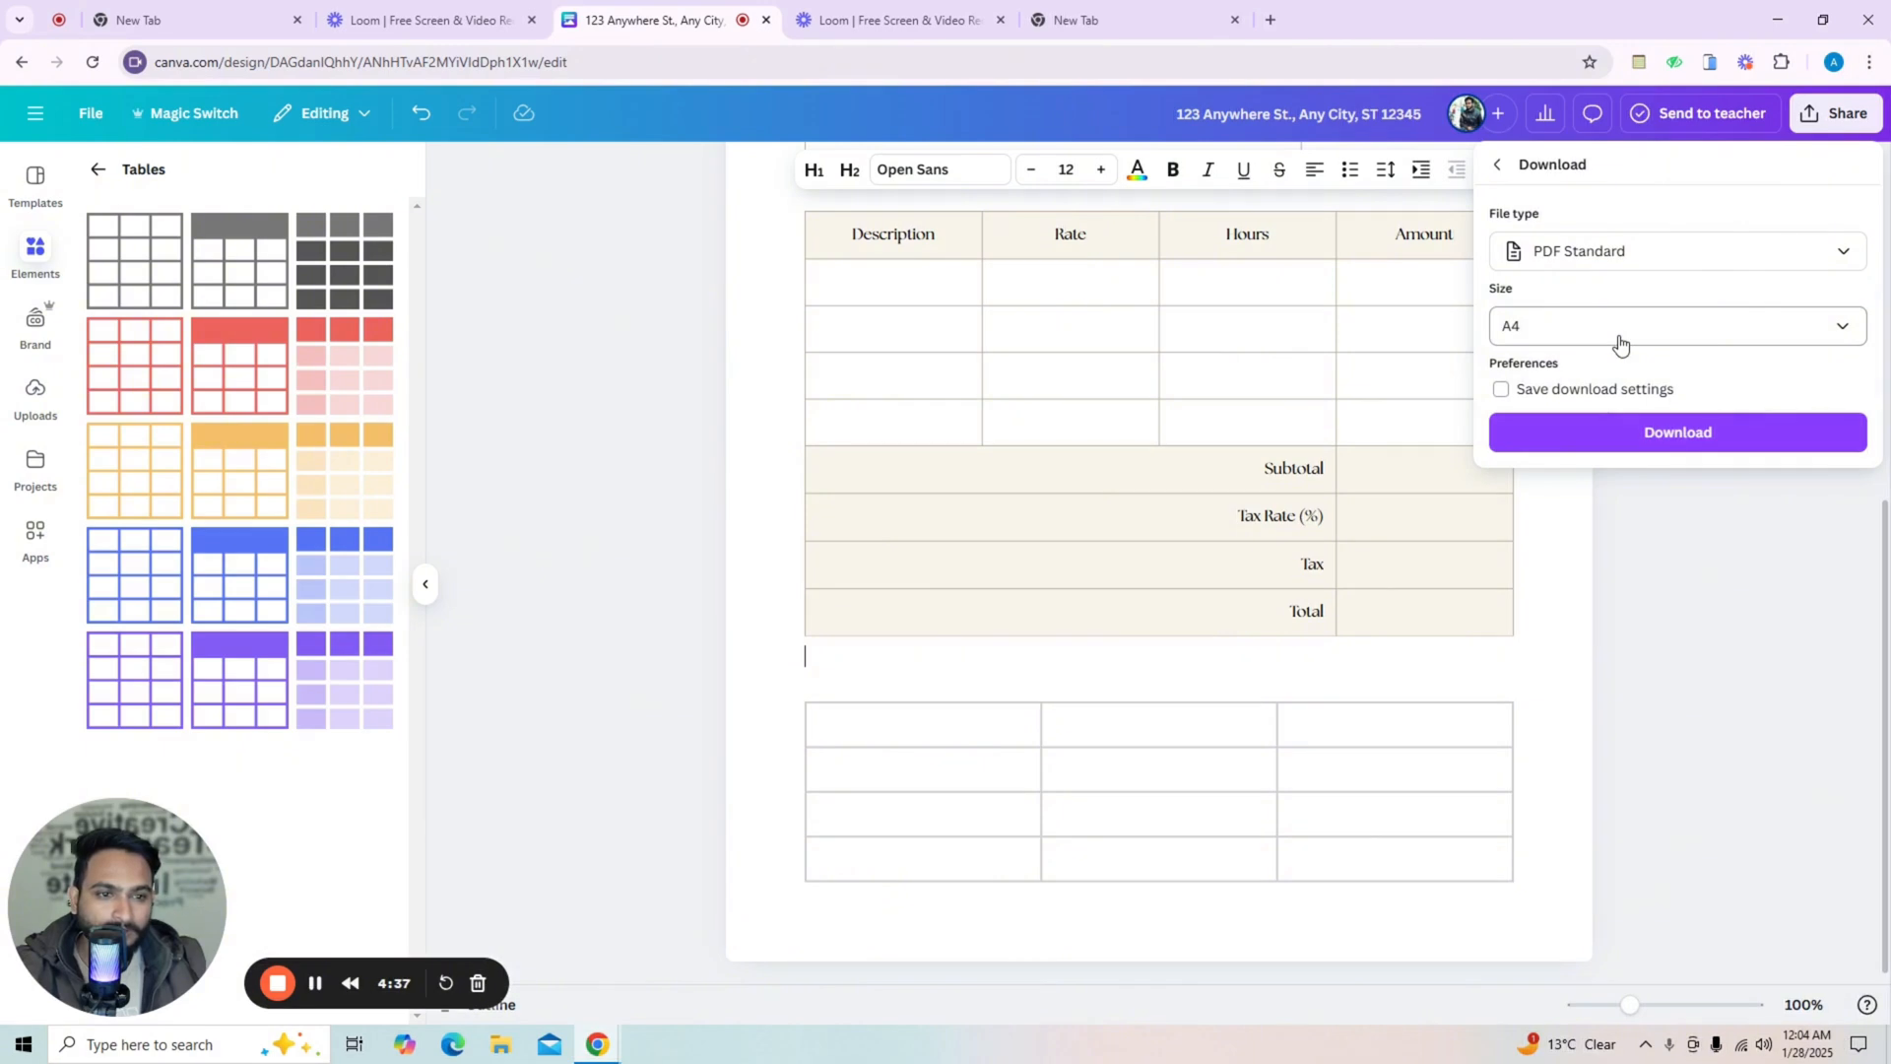
click(1620, 343)
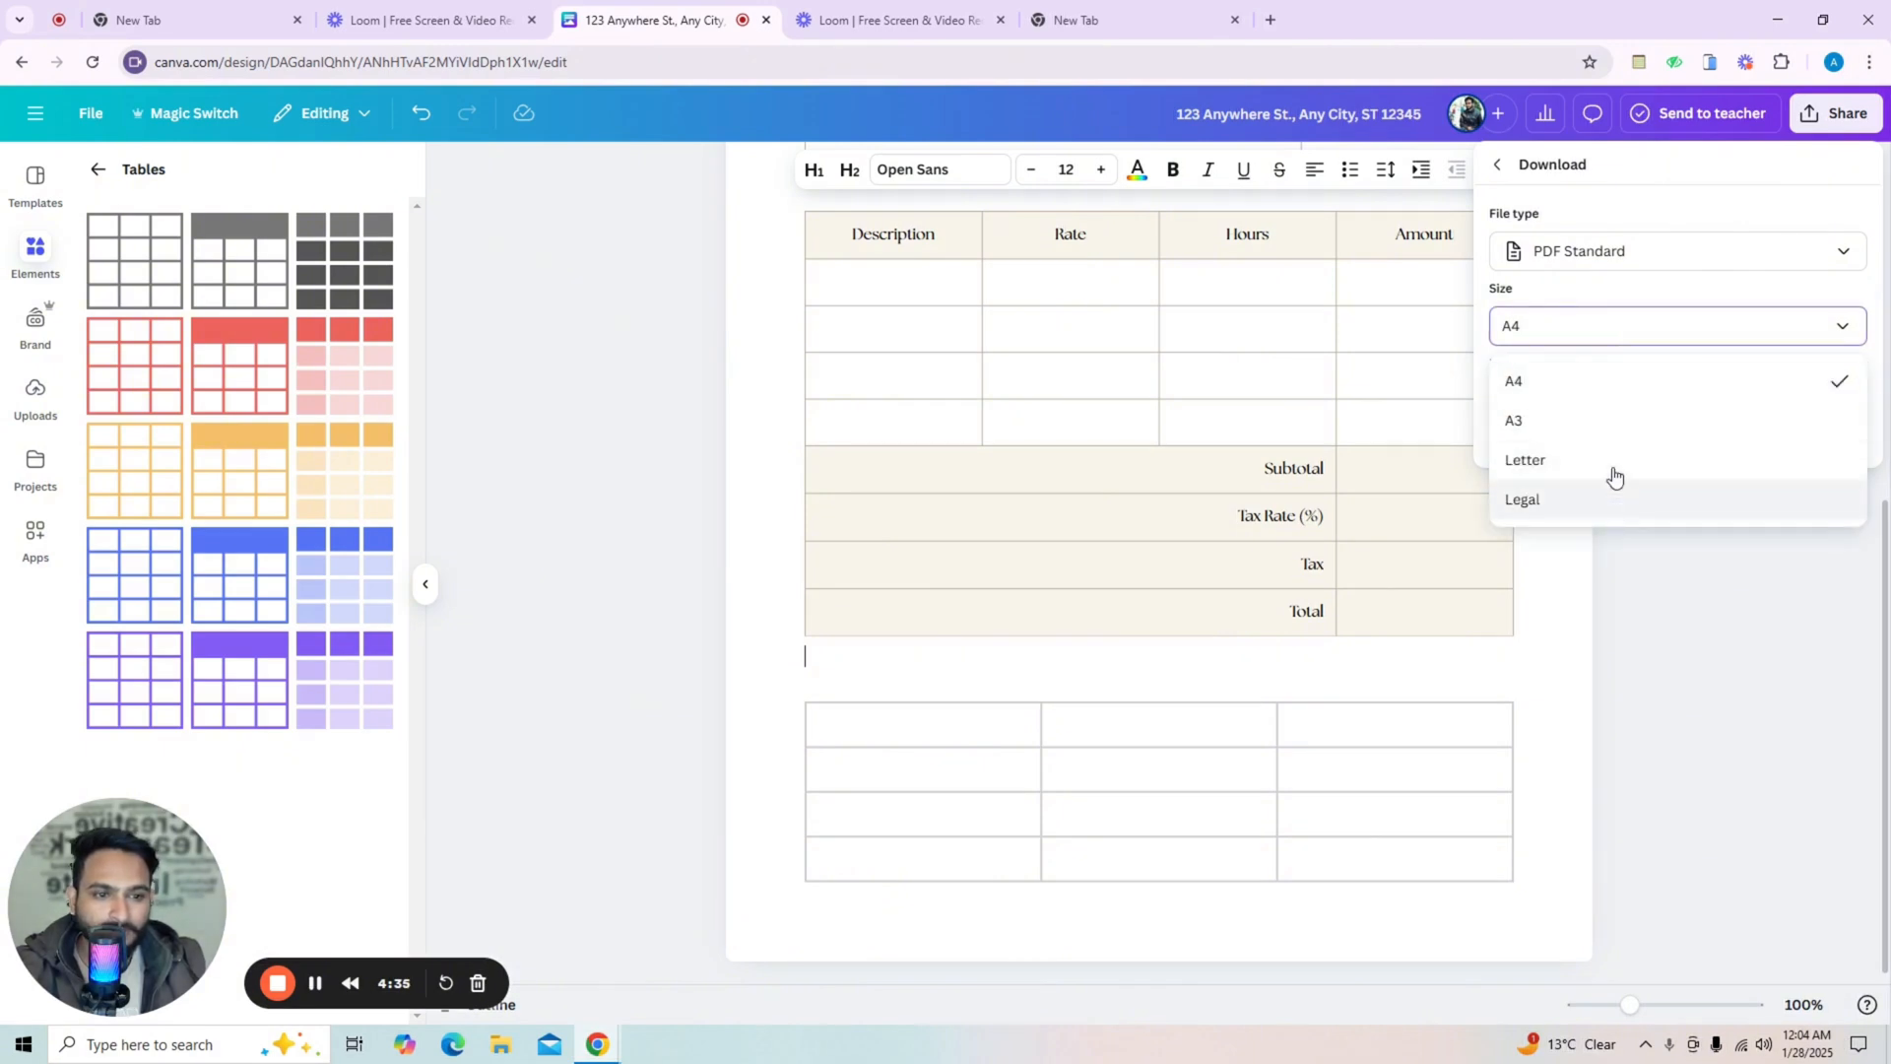
click(1605, 382)
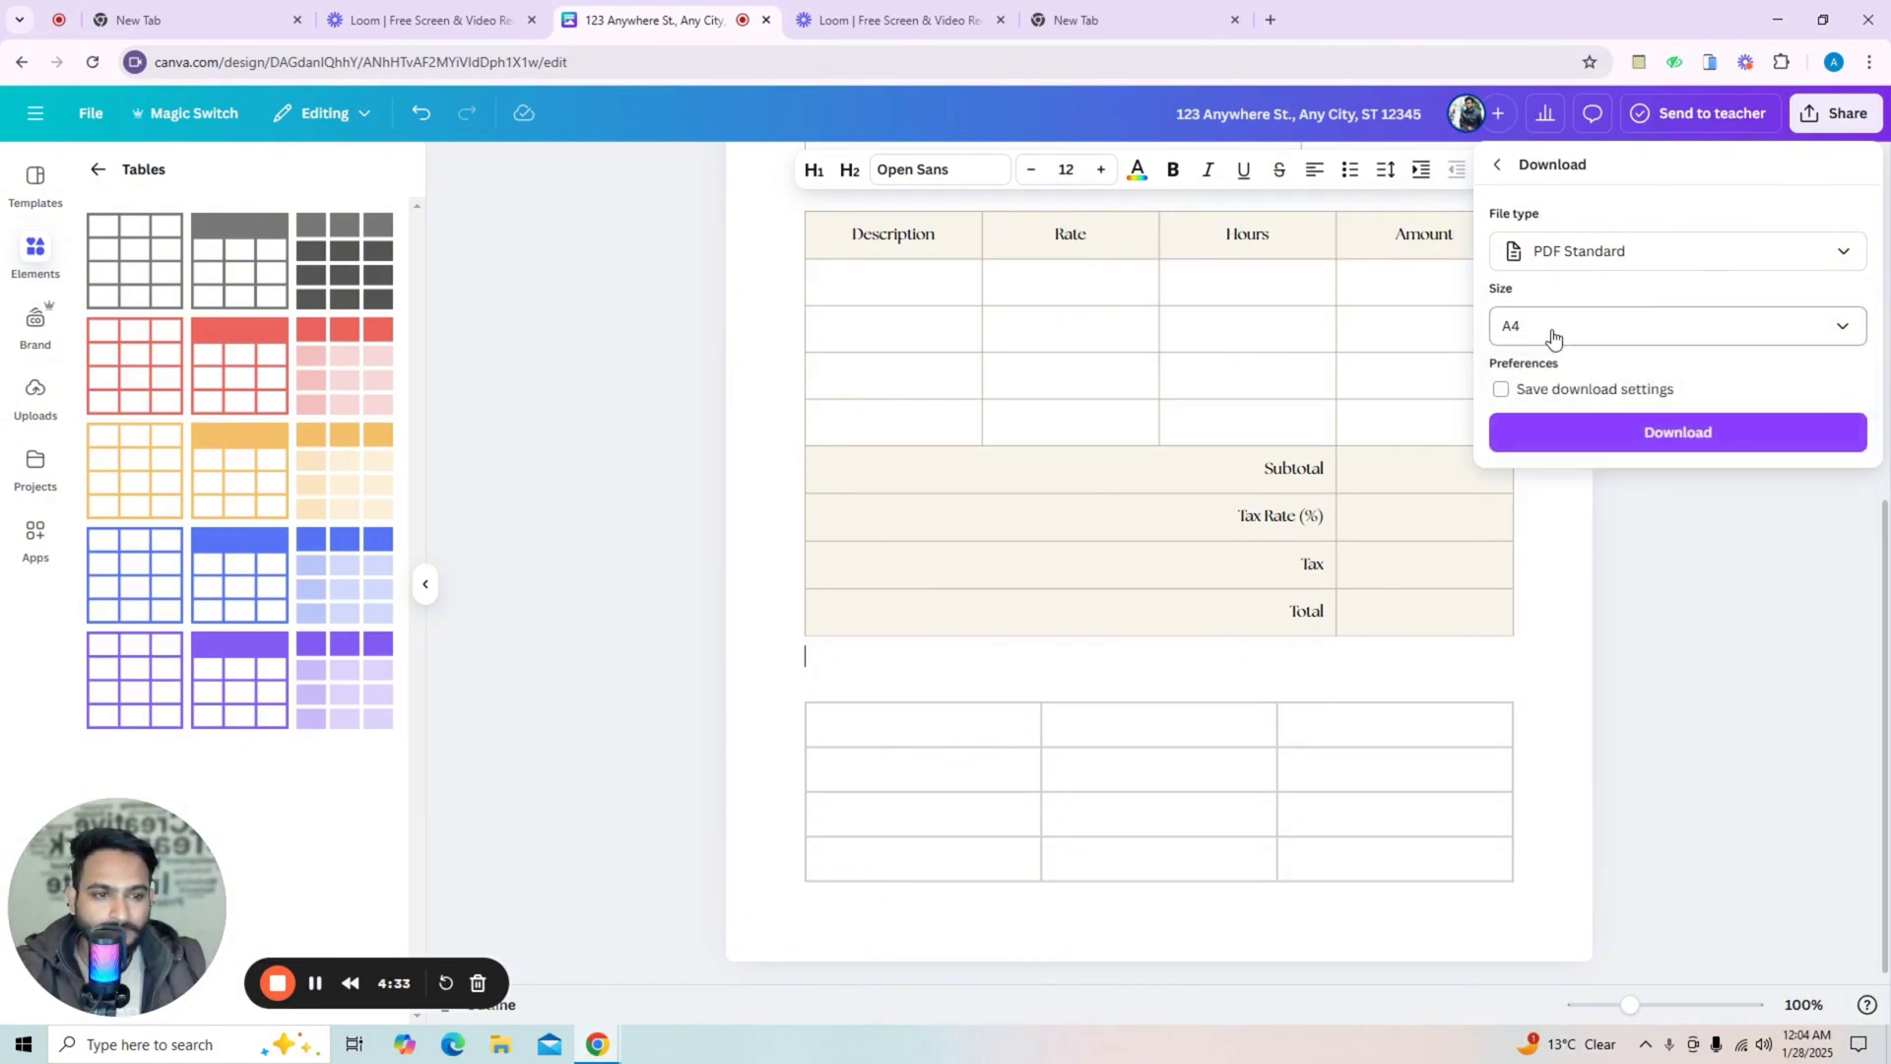
click(1626, 447)
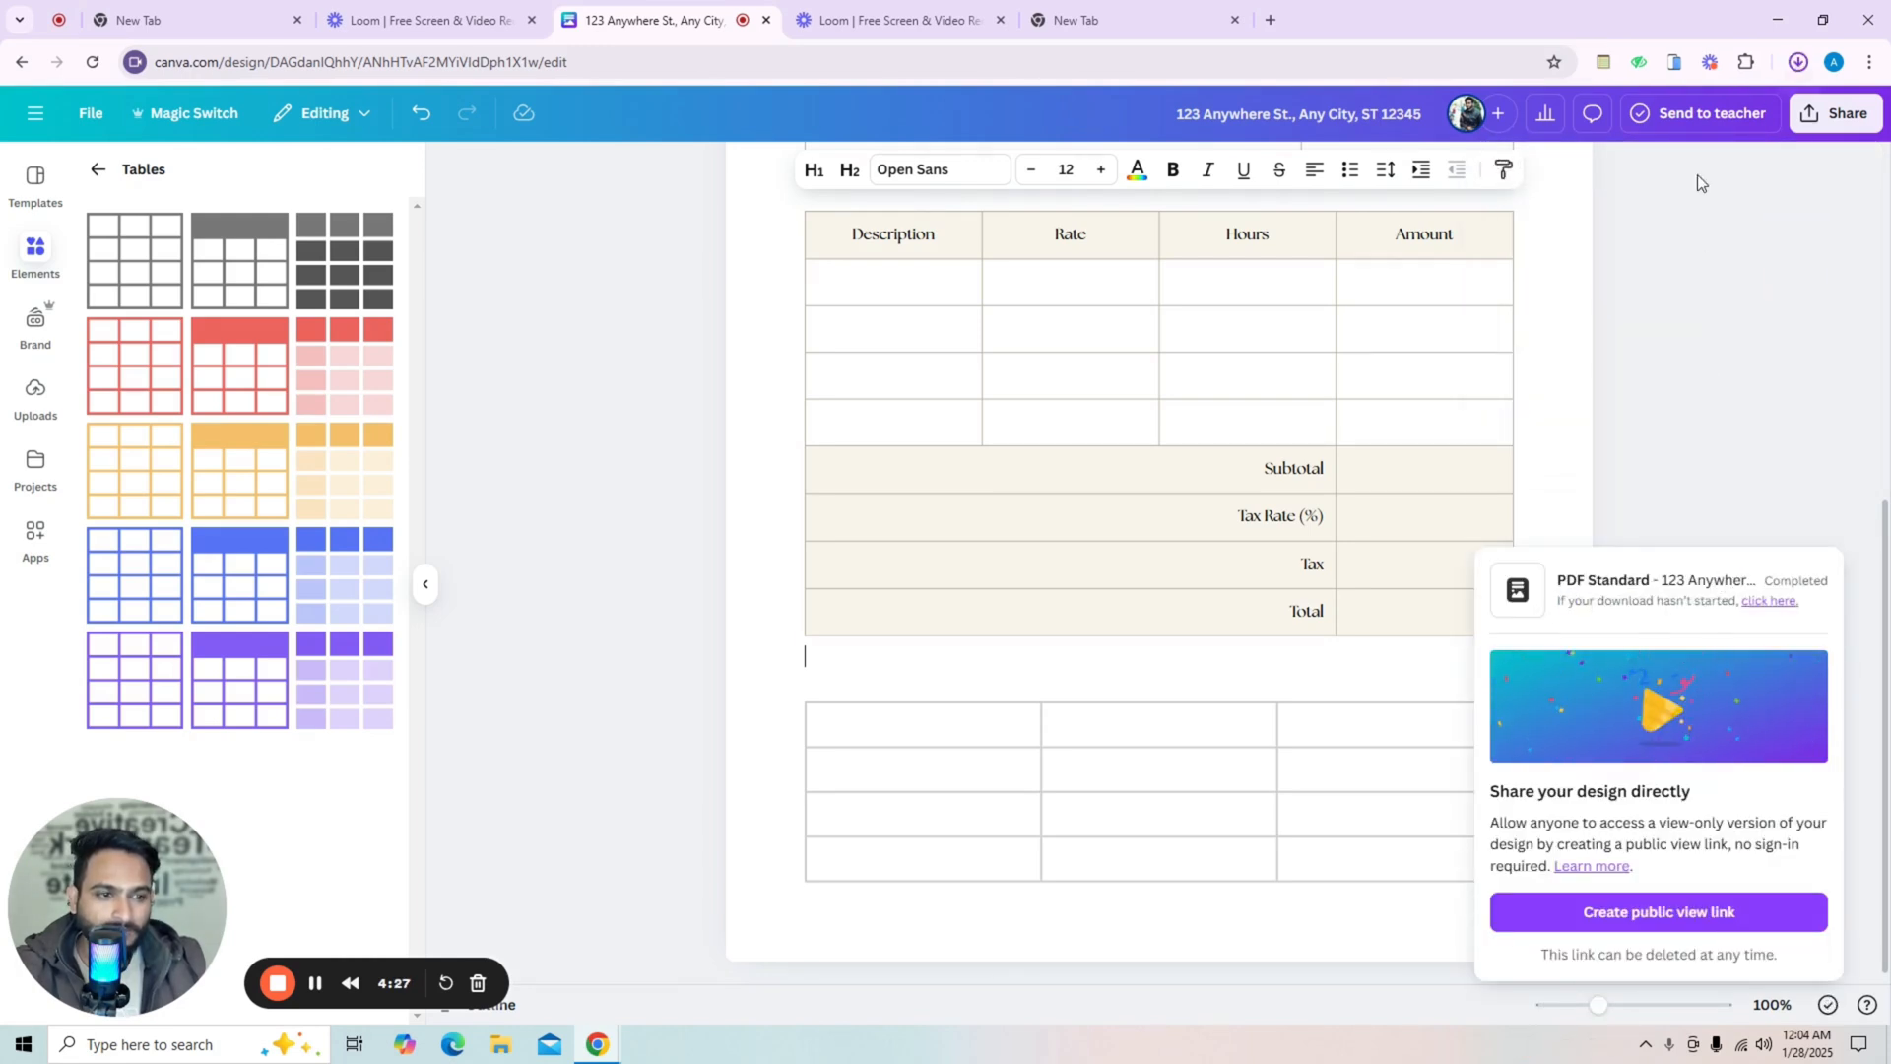
Open the downloaded PDF and scroll through its pages to review the invoice.
click(1702, 128)
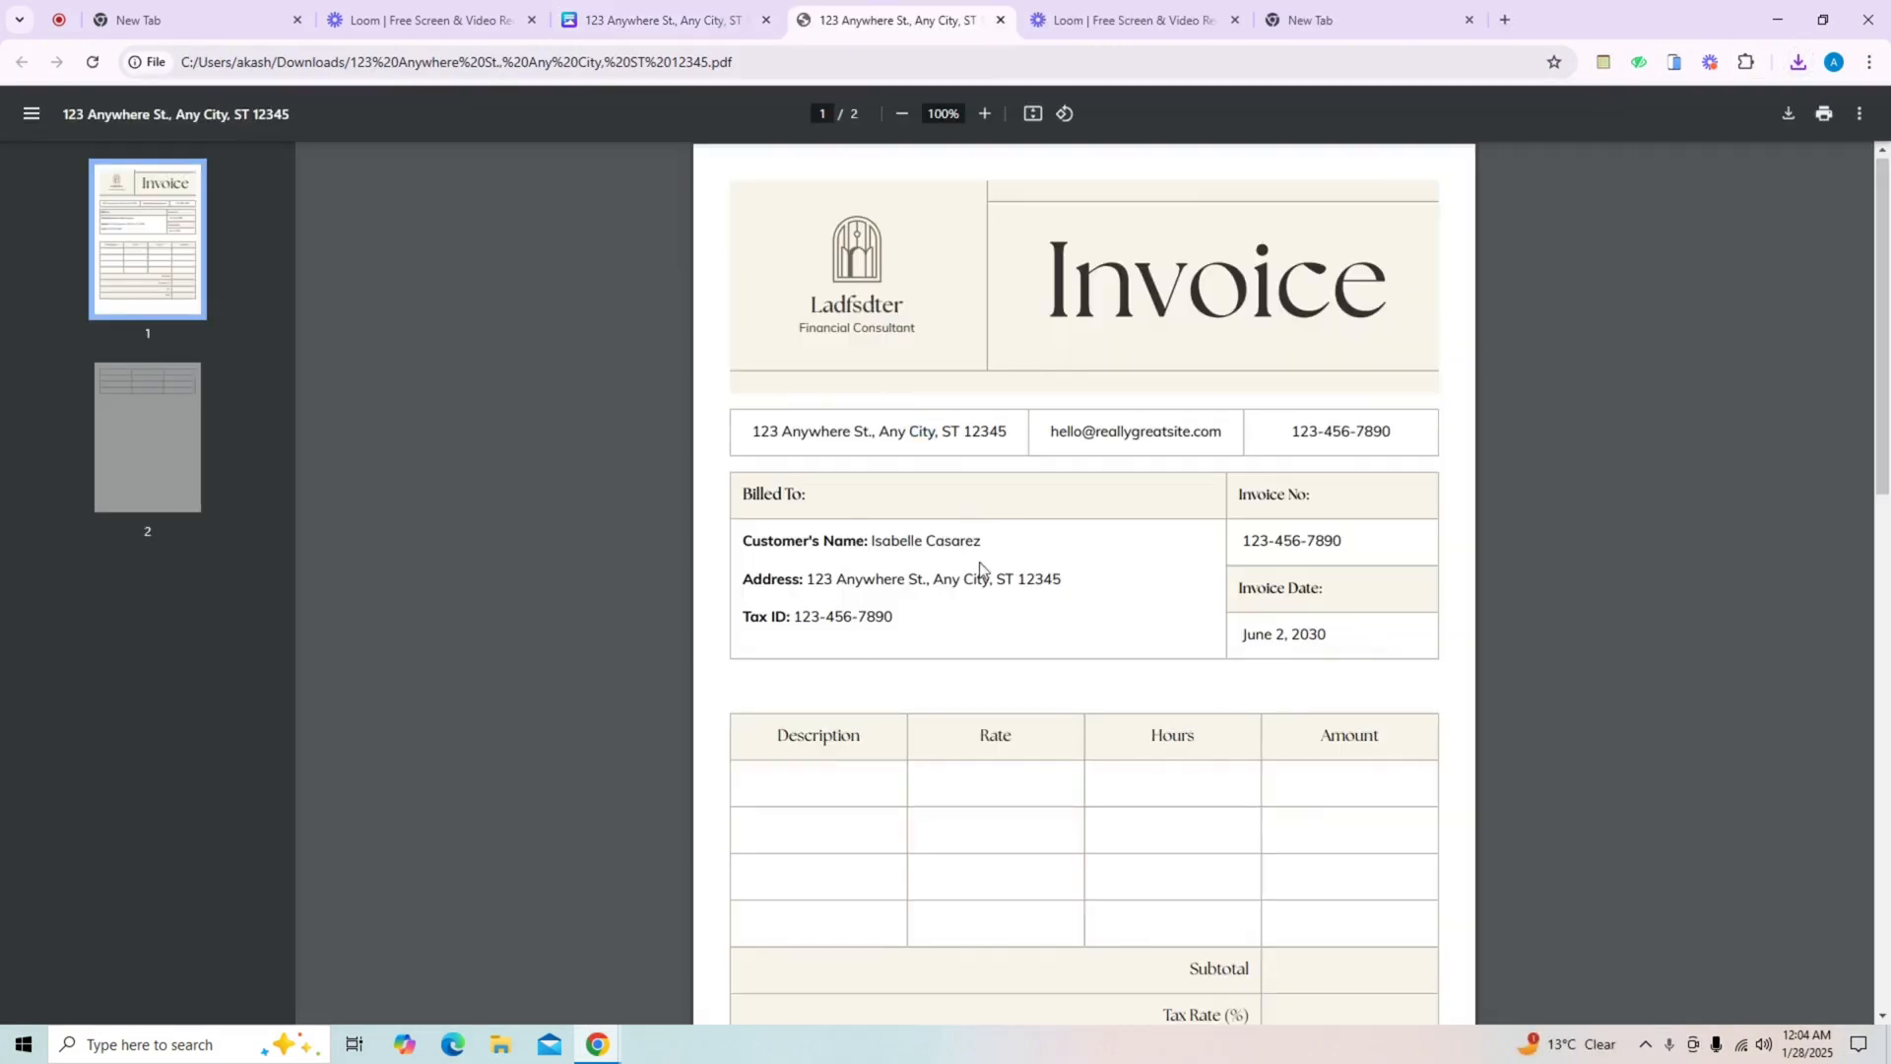
scroll(980, 569, down, 10)
scroll(1001, 486, up, 5)
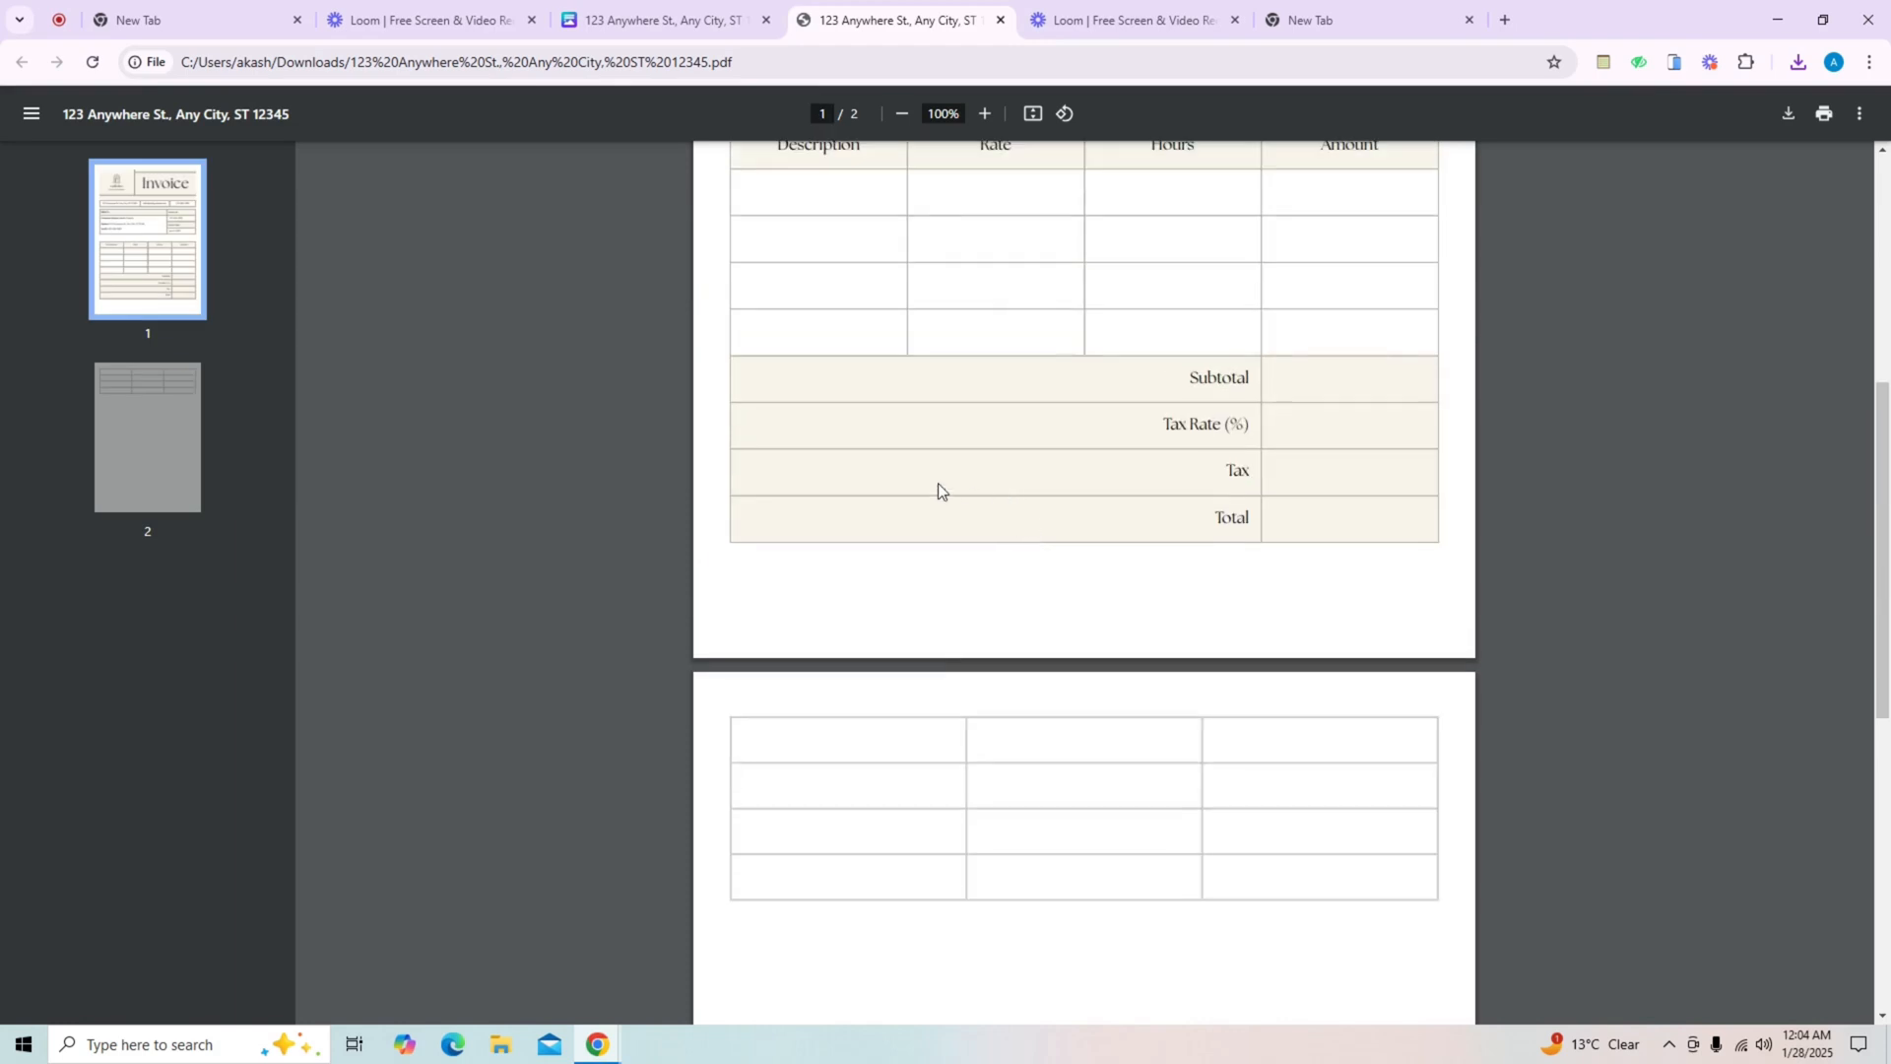
scroll(961, 485, up, 5)
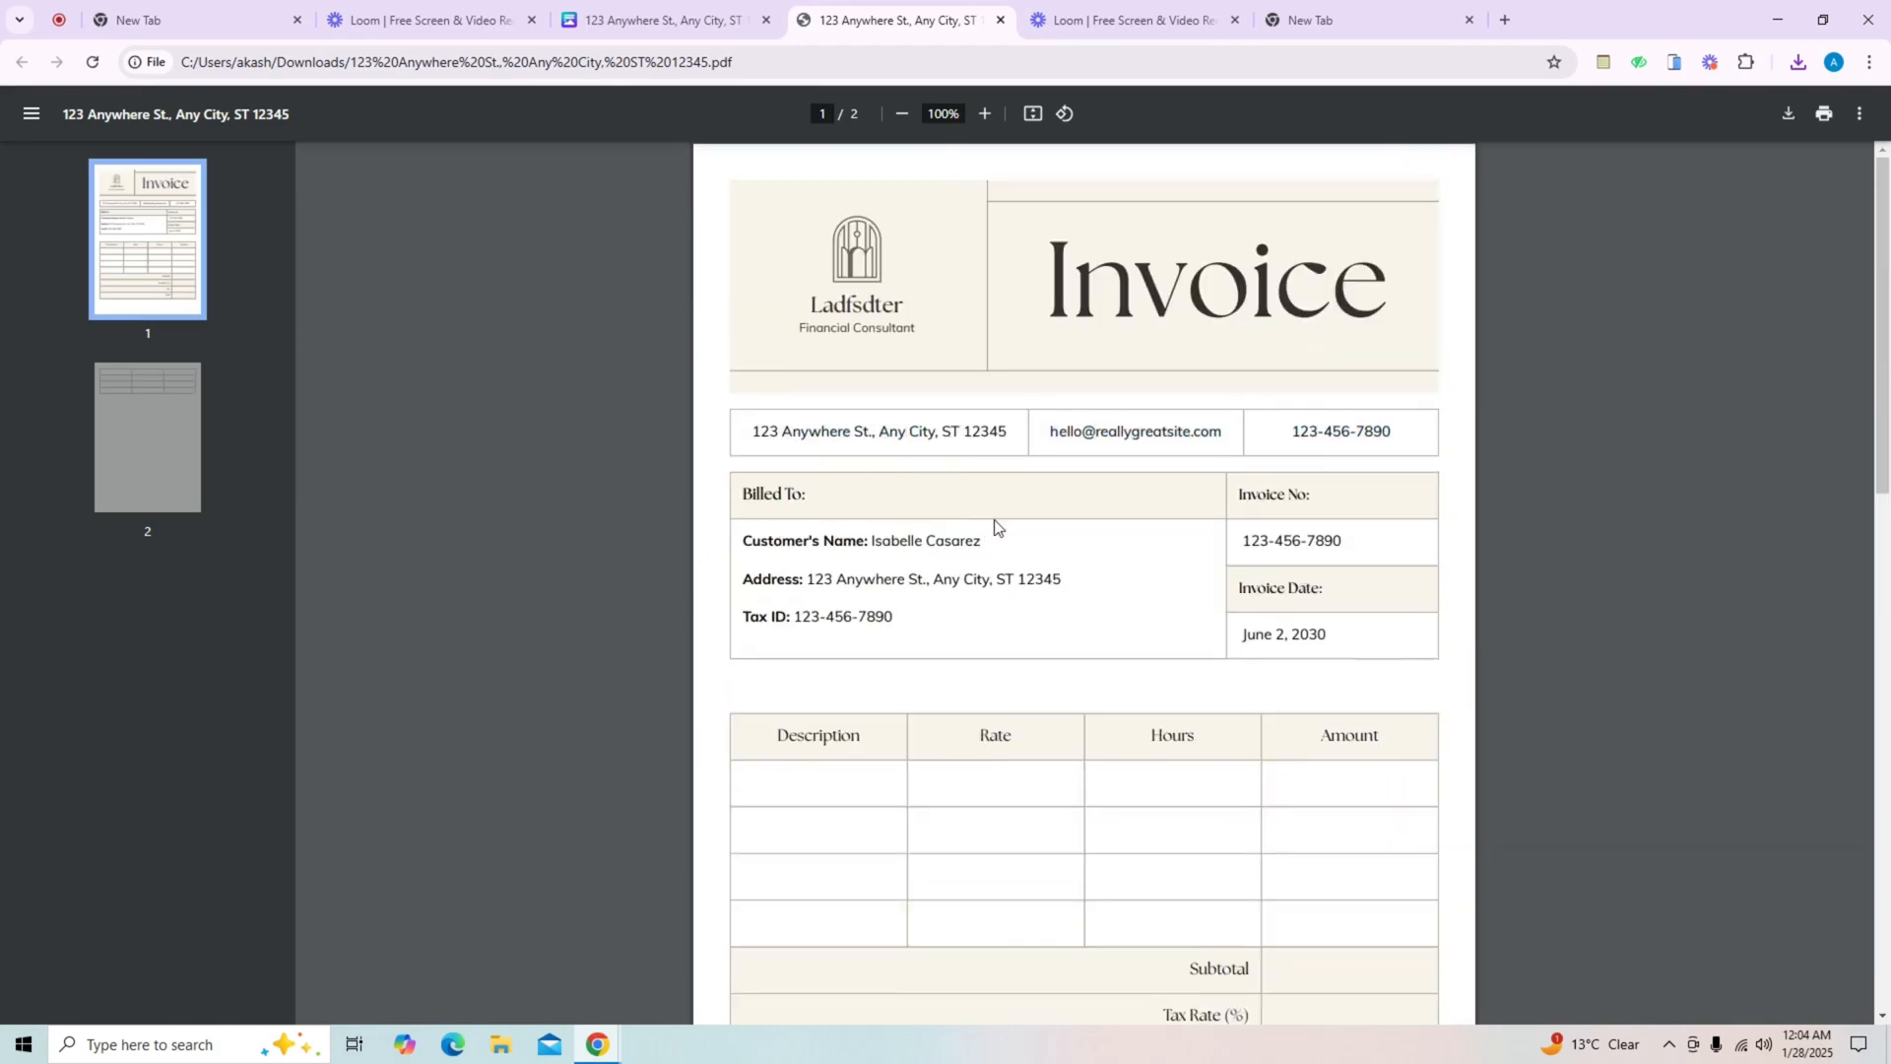
scroll(1023, 538, down, 5)
scroll(1085, 572, up, 4)
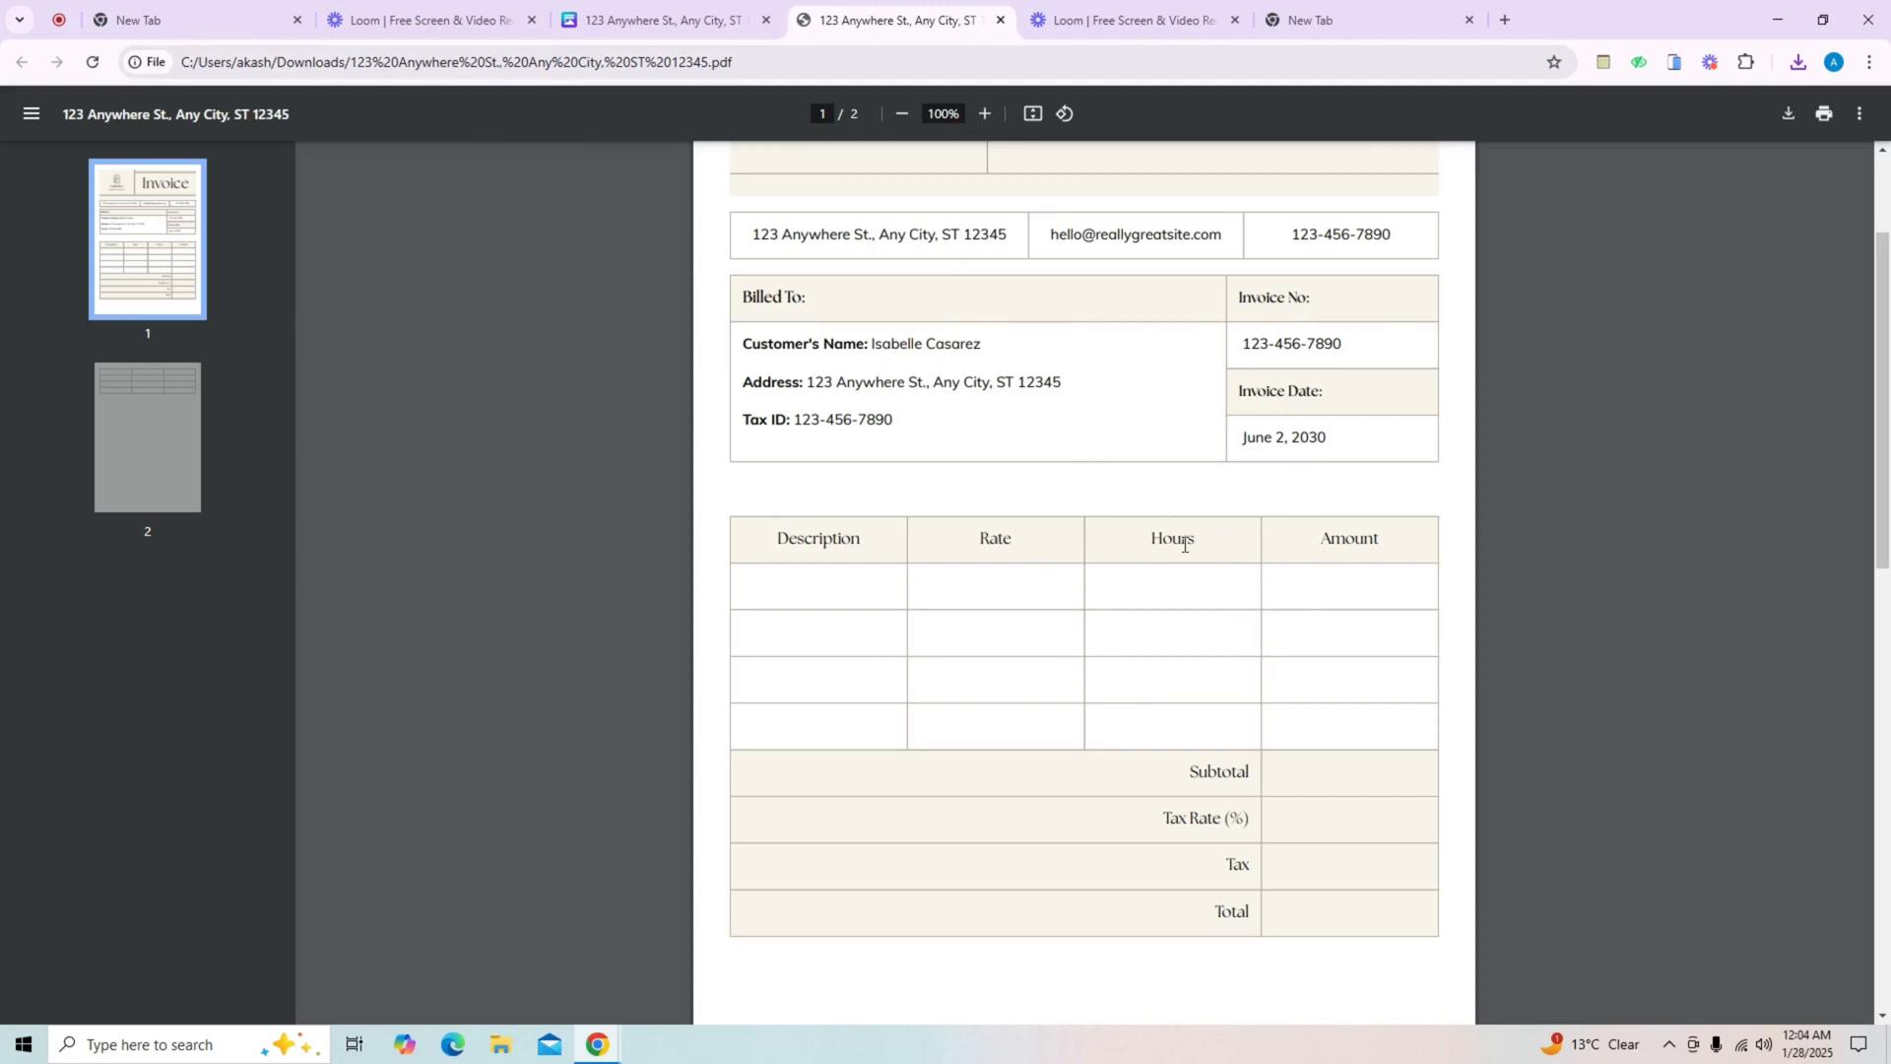
drag(1188, 544, 1154, 544)
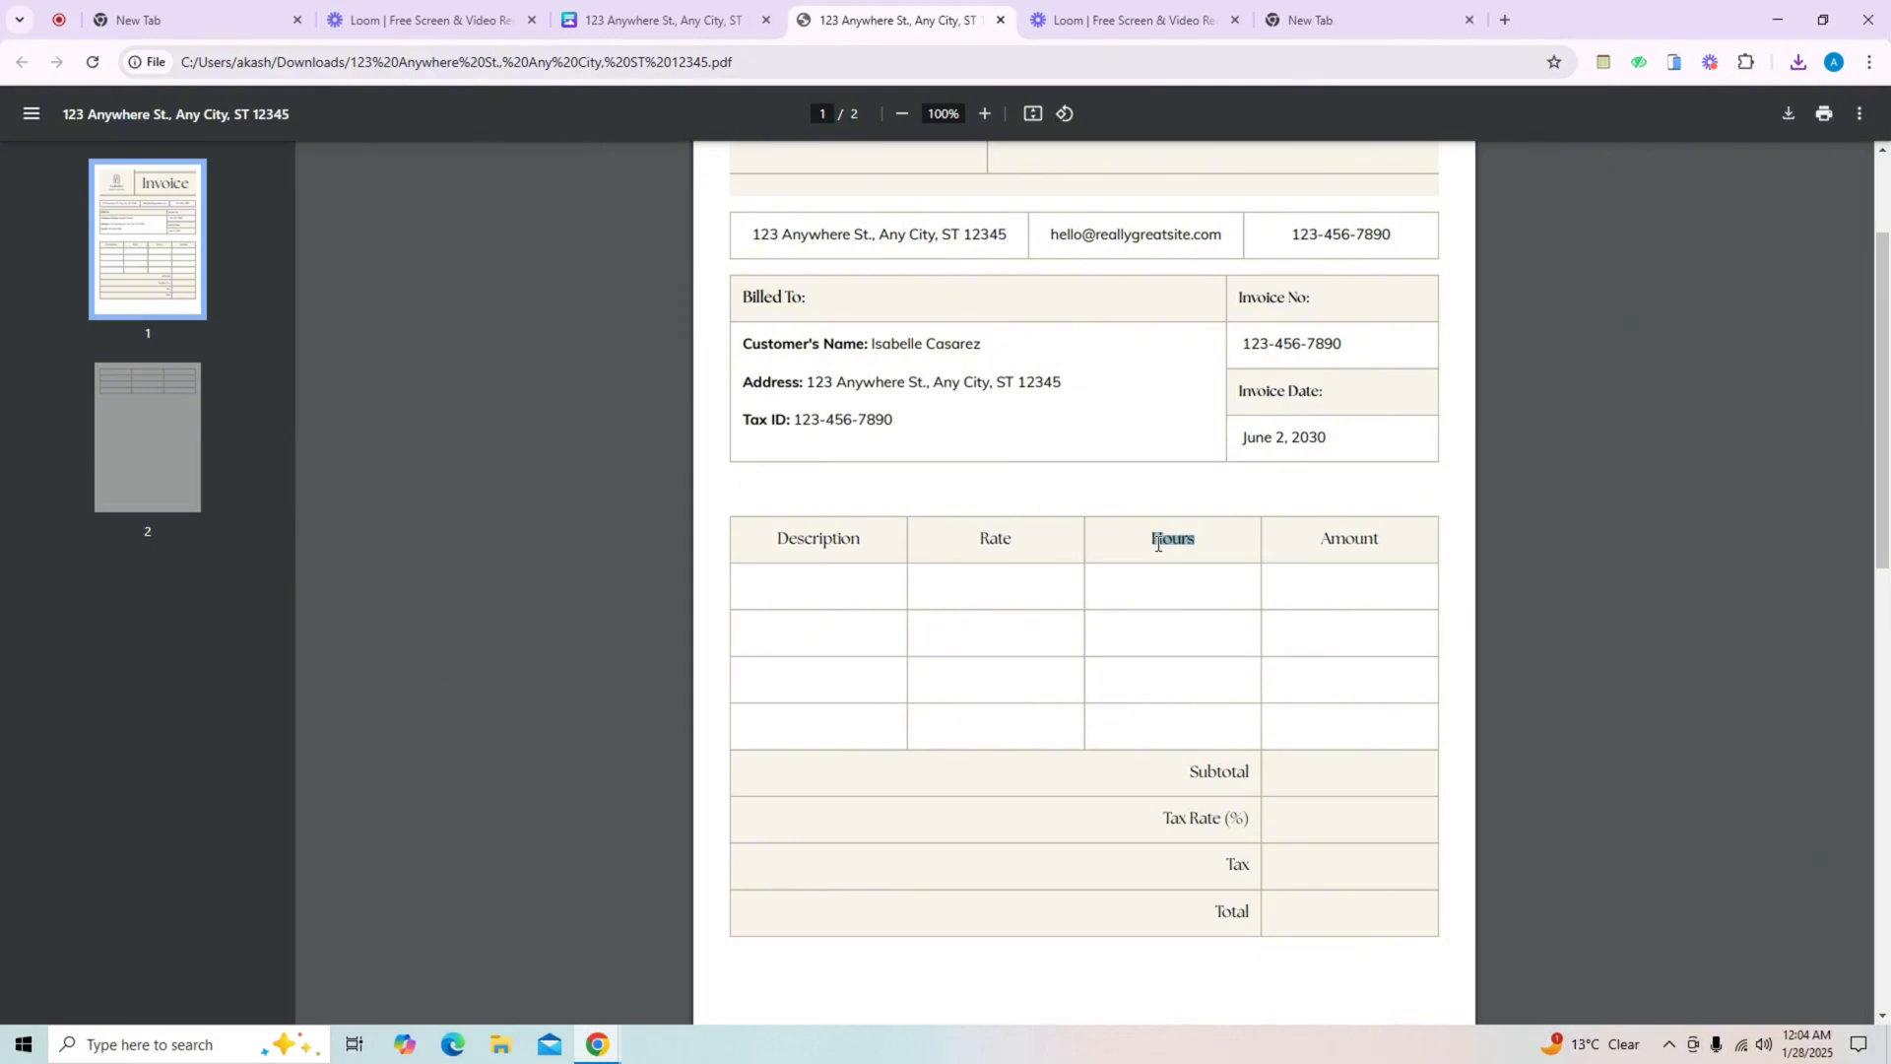